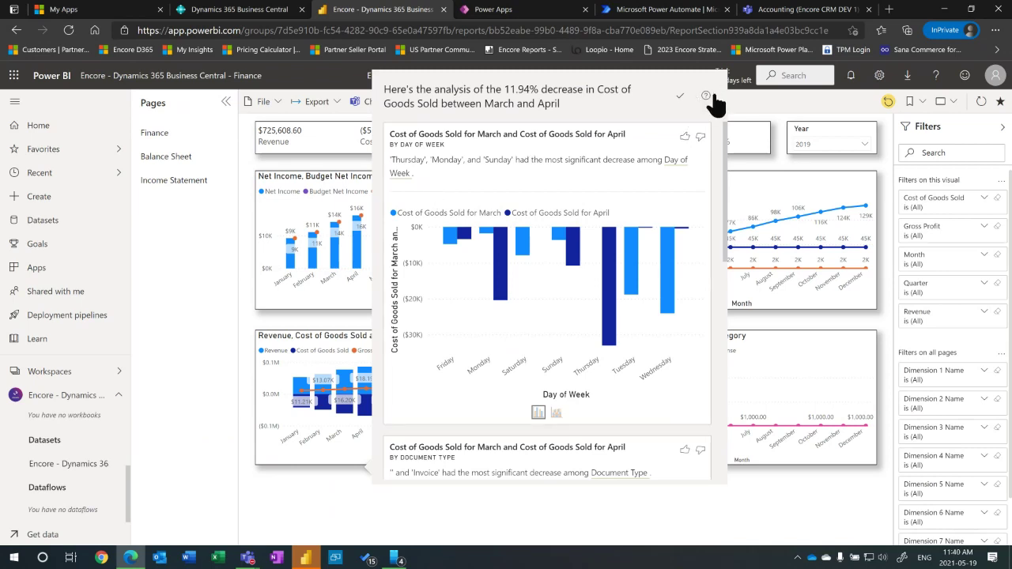
# Close the cost of goods sold analysis and drill through from the Balance Sheet page's January Inventory amount to its general ledger entries.
pyautogui.click(748, 98)
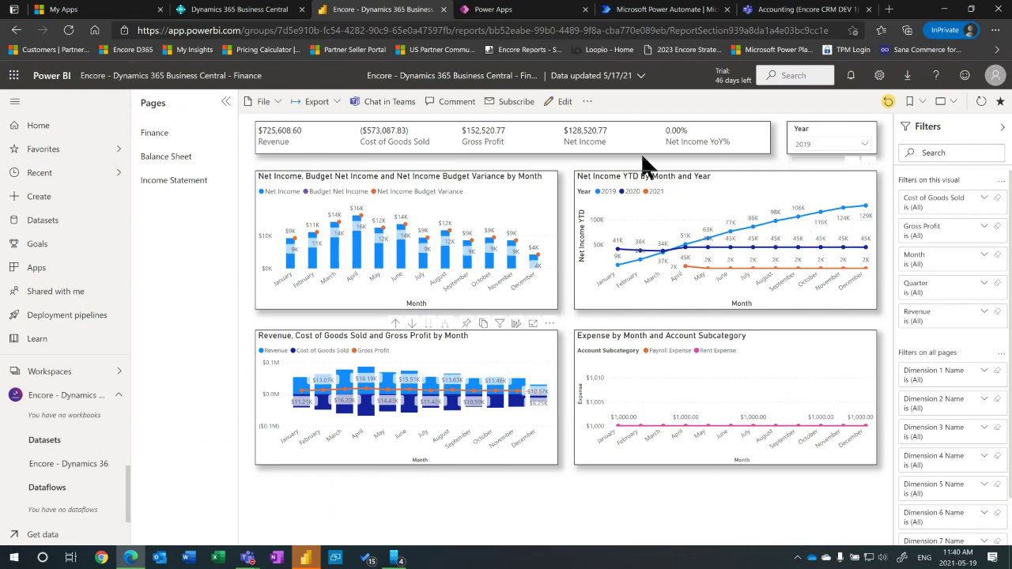
pyautogui.click(181, 158)
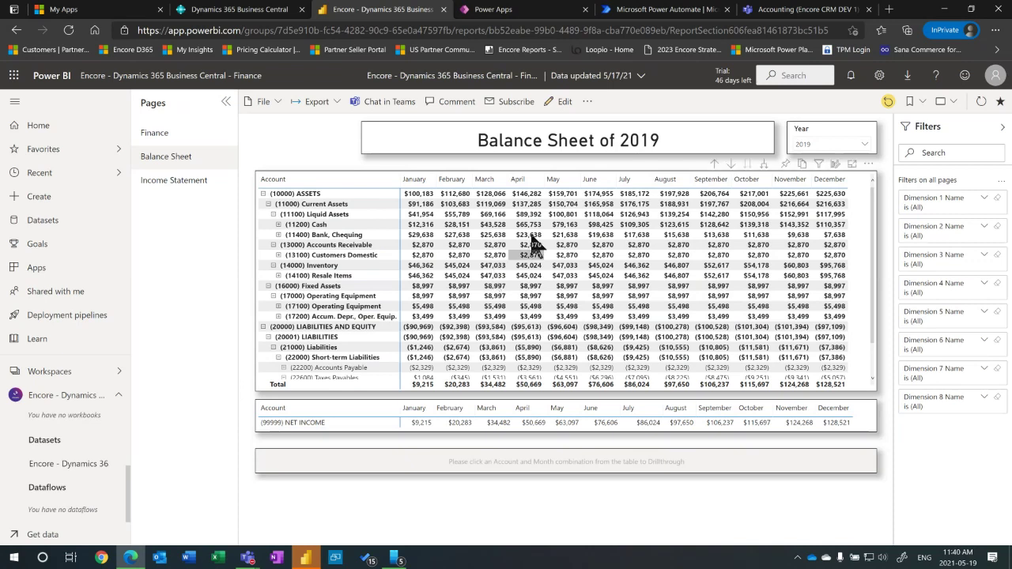
pyautogui.rightClick(432, 273)
pyautogui.moveTo(468, 324)
pyautogui.click(571, 325)
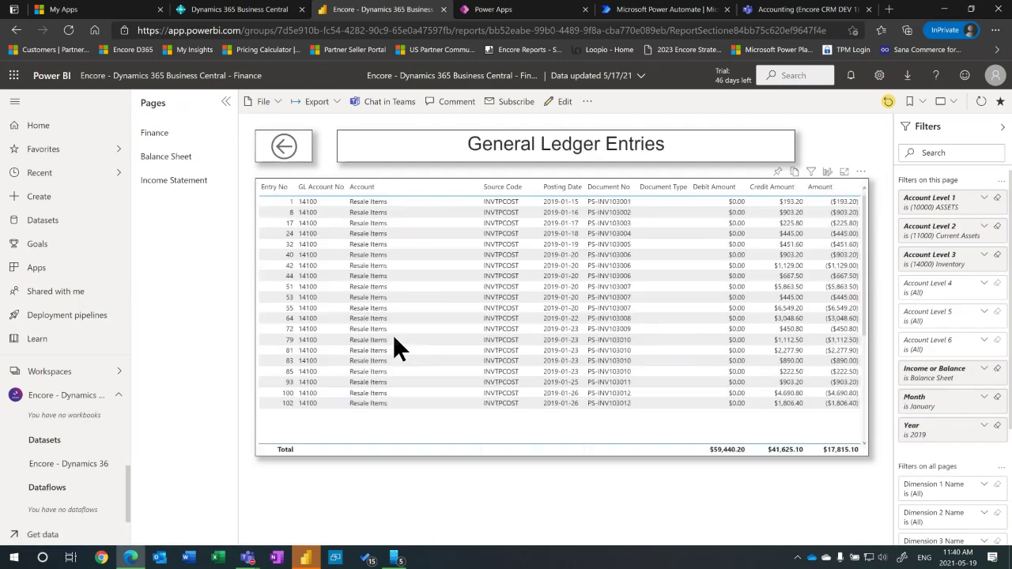
# Return from the general ledger entries and view the Income Statement page.
pyautogui.click(284, 147)
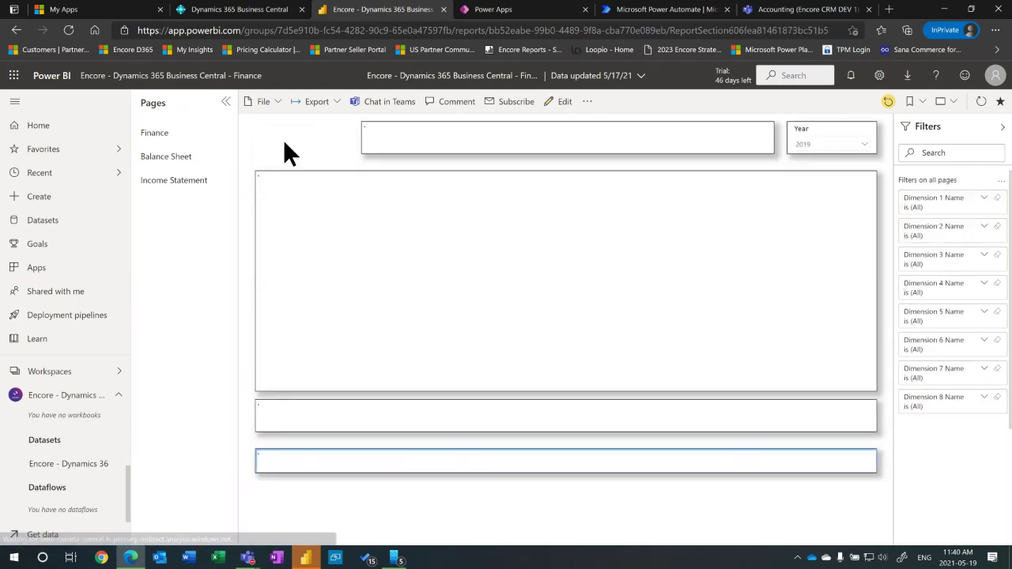
pyautogui.click(174, 181)
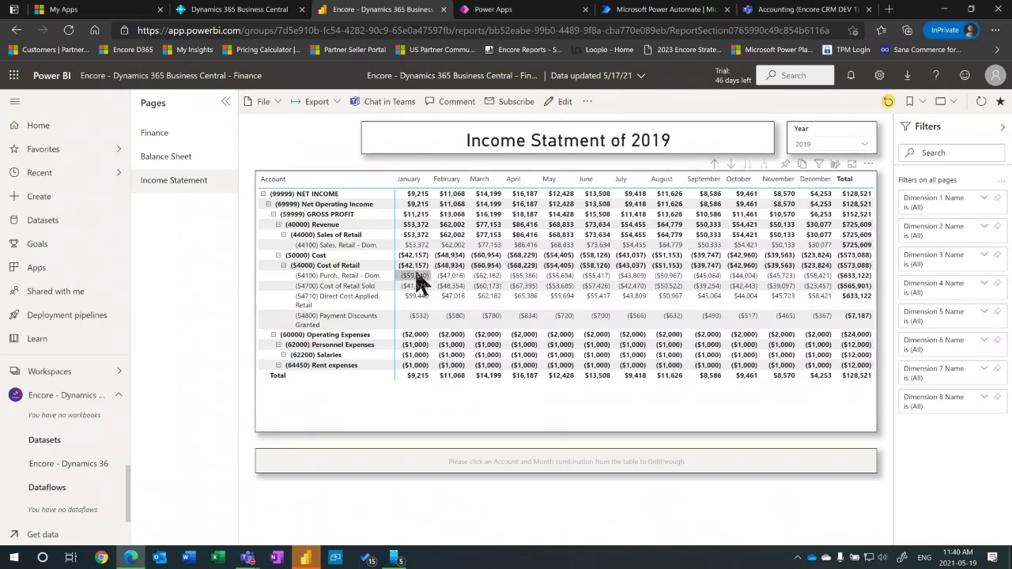
pyautogui.click(197, 158)
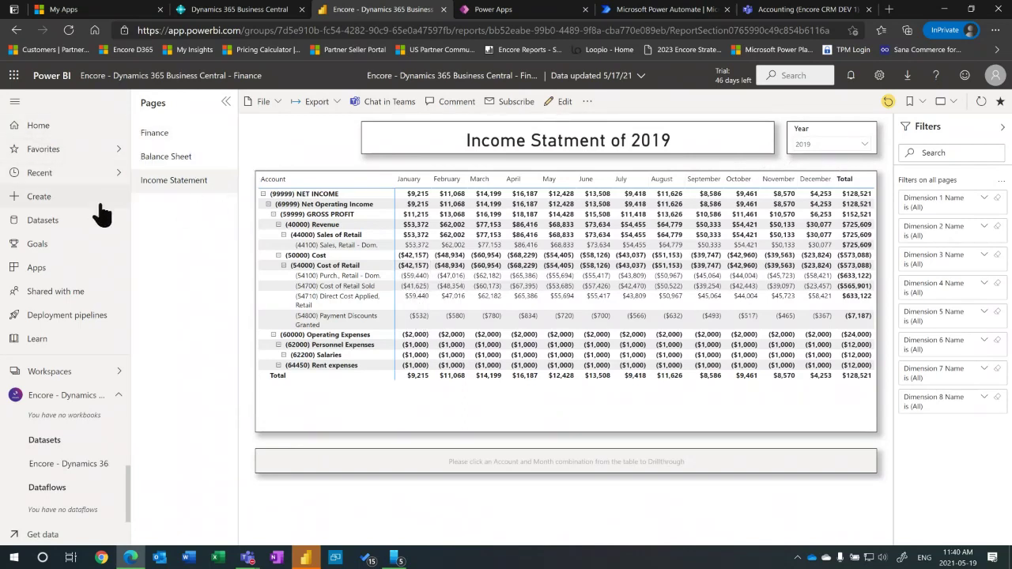
# Open the Purchasing report from the favorites, cross-filter its Purchase Orders page by White Warehouse, and clear that selection.
pyautogui.click(49, 150)
pyautogui.click(289, 212)
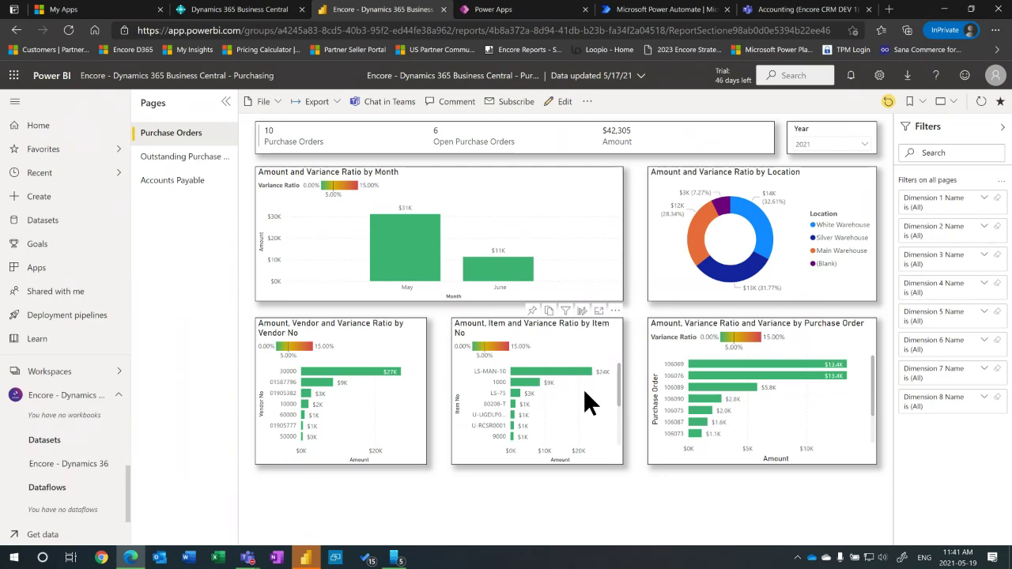
pyautogui.click(763, 229)
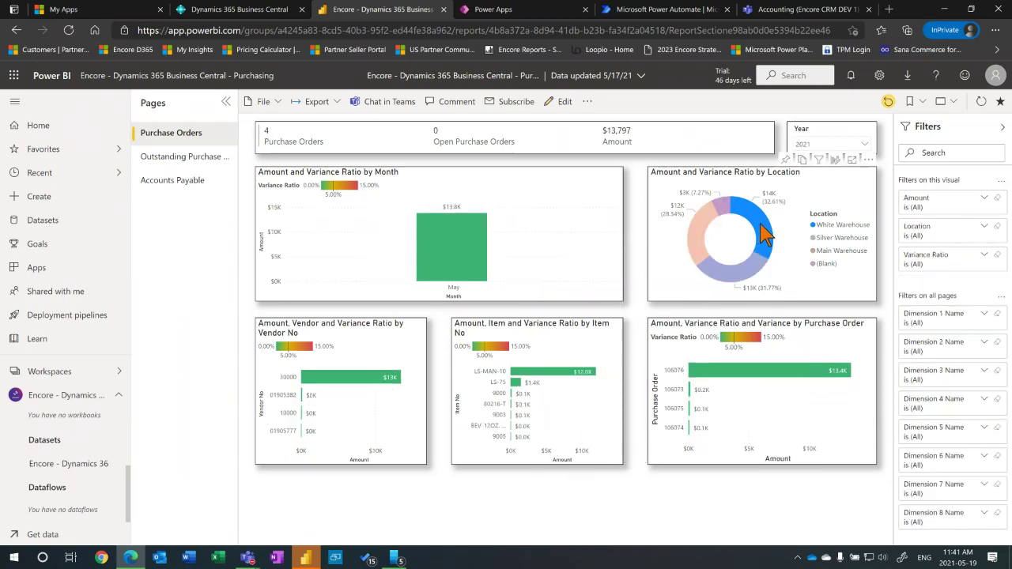
pyautogui.click(761, 231)
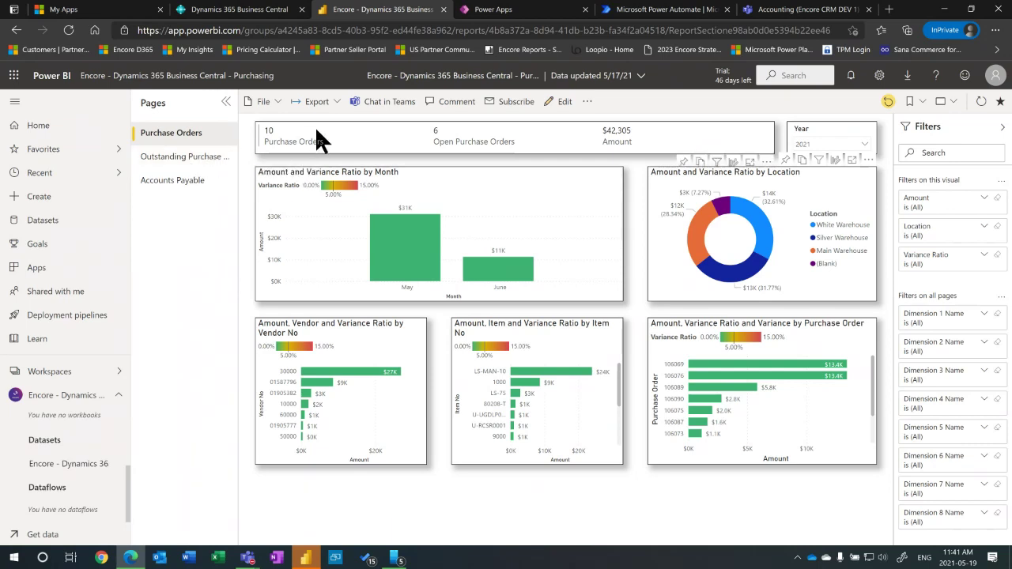
# Review the outstanding purchases page and the Accounts Payable page of the Purchasing report.
pyautogui.click(207, 163)
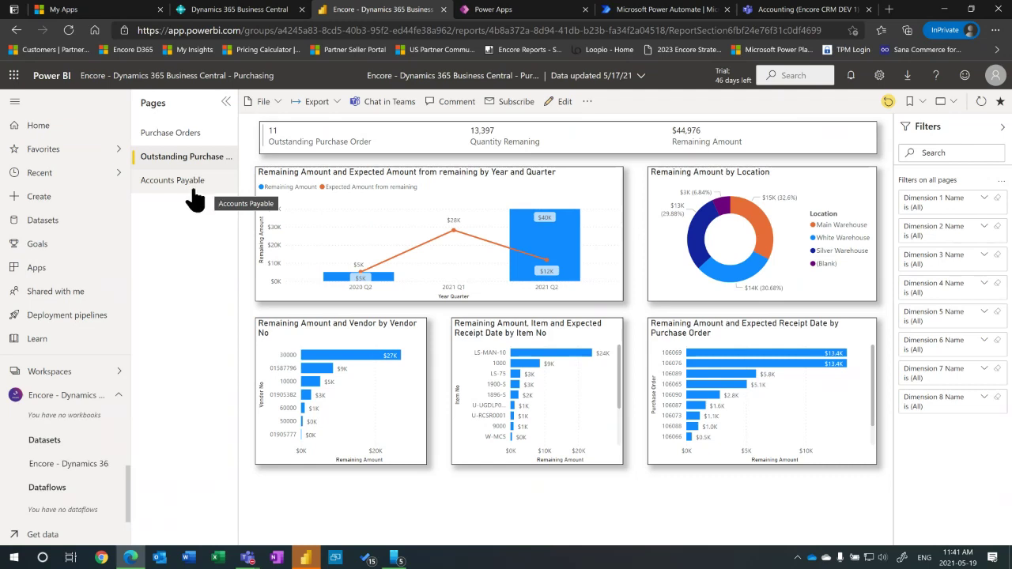
pyautogui.click(191, 182)
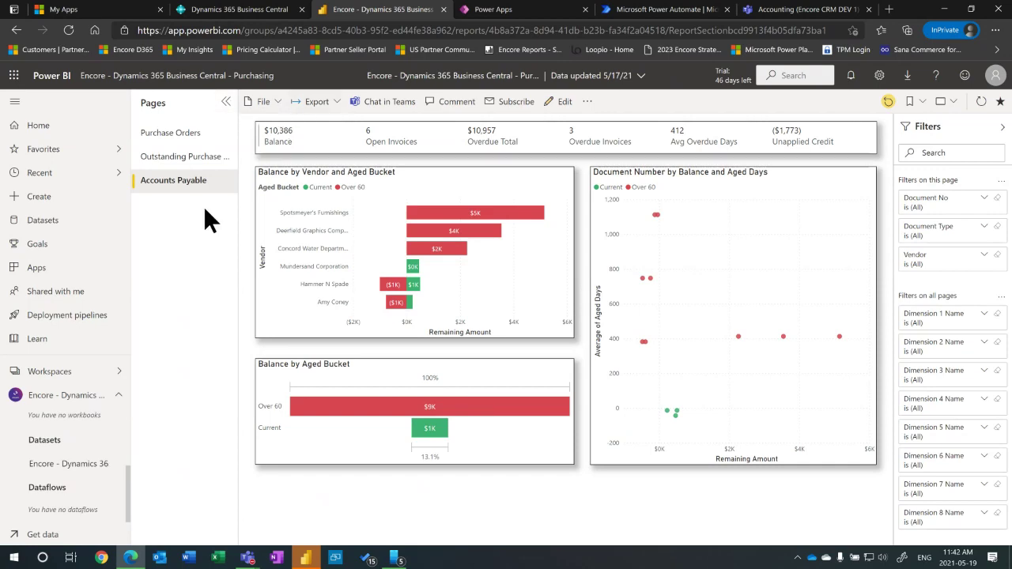
# Open the Sales report from the favorites and inspect the details of the second customer's bar in the customer chart.
pyautogui.click(68, 150)
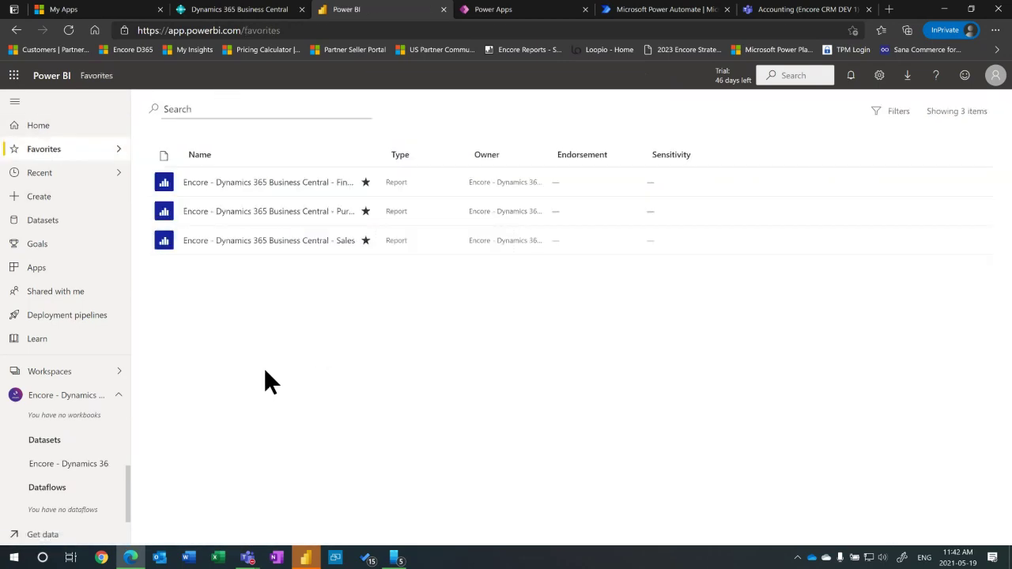
pyautogui.click(309, 247)
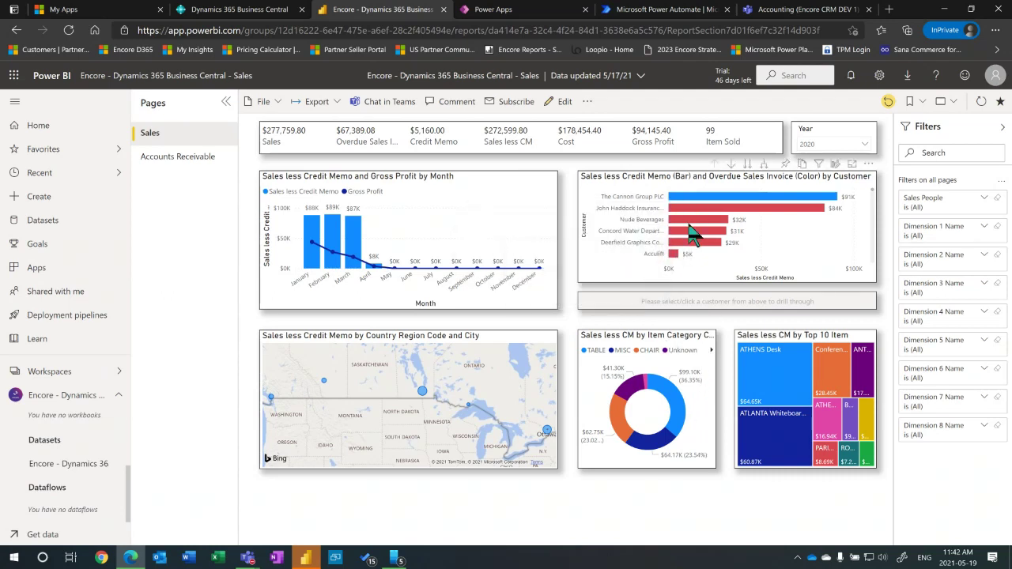
pyautogui.moveTo(688, 210)
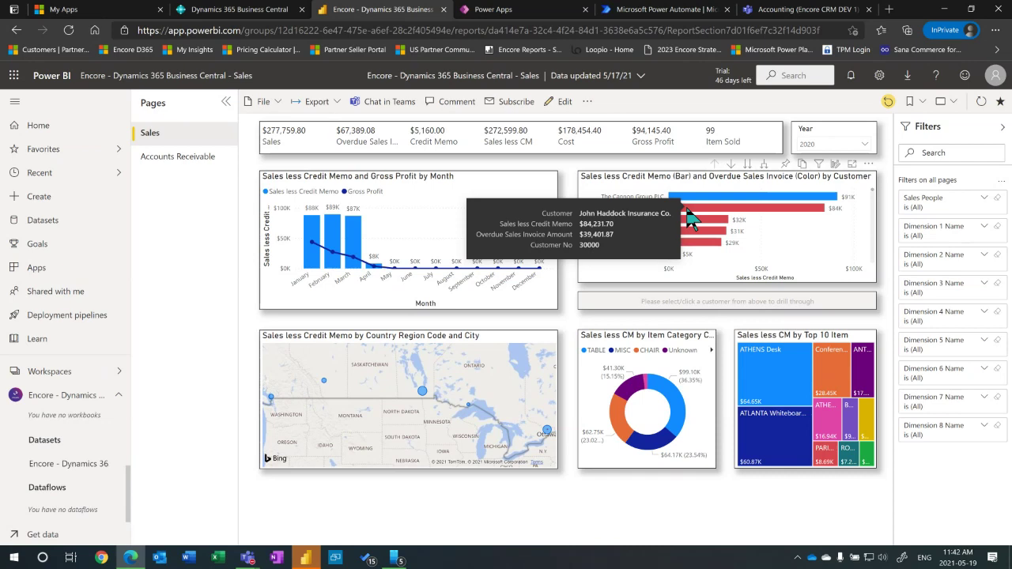
# Cross-filter the Sales page by Vancouver and Calgary in turn on the map, and by the ANTWERP Conference Table item.
pyautogui.click(270, 397)
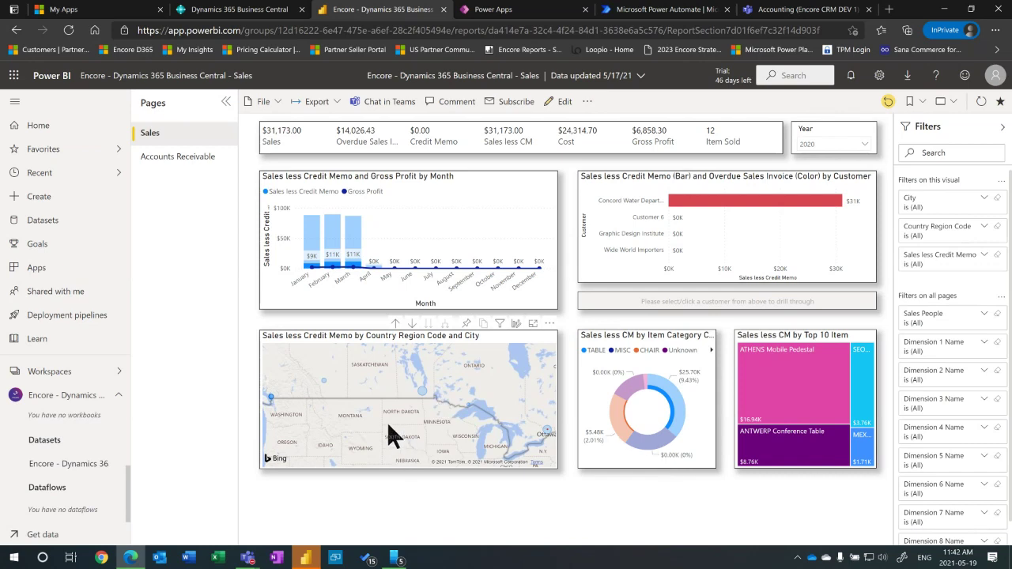
pyautogui.click(324, 380)
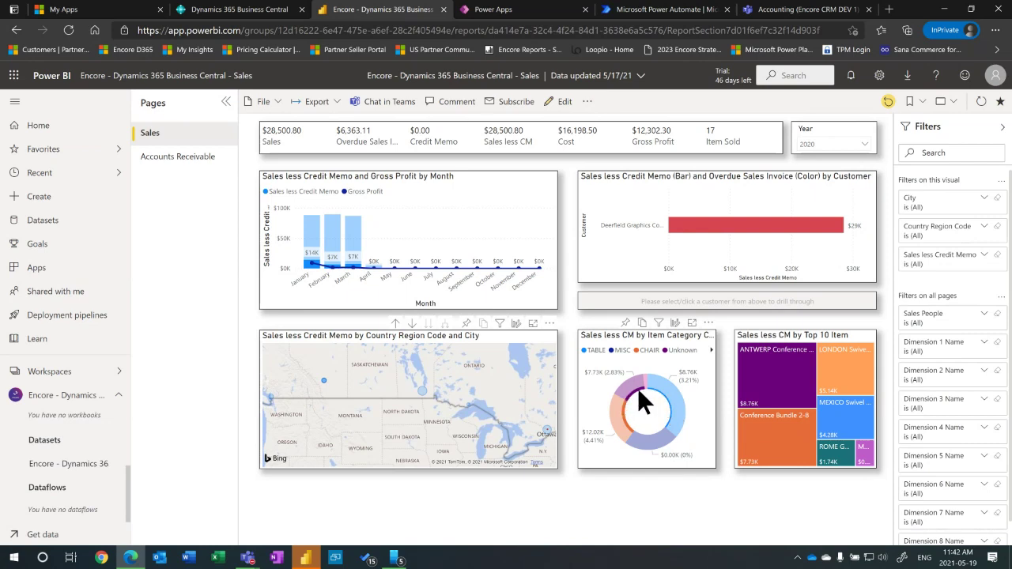
pyautogui.click(747, 387)
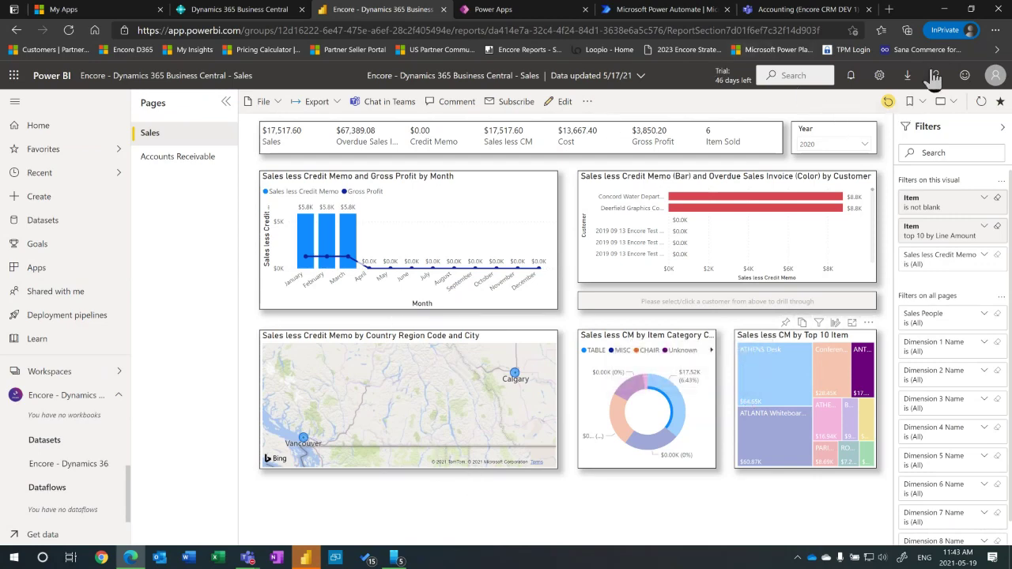
# Reset the Sales report's filters, slicers and other data view changes to default.
pyautogui.click(889, 102)
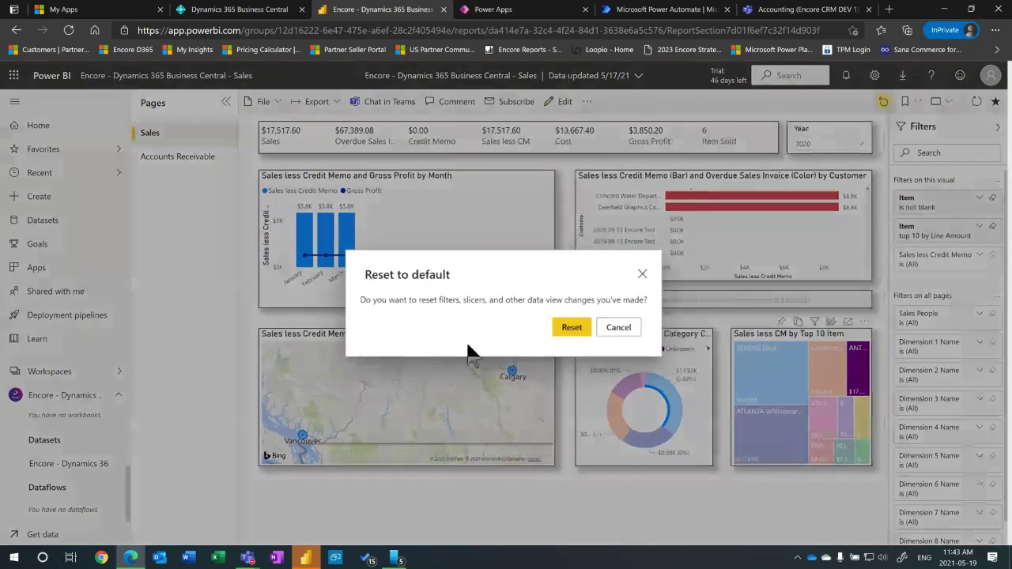
pyautogui.click(572, 328)
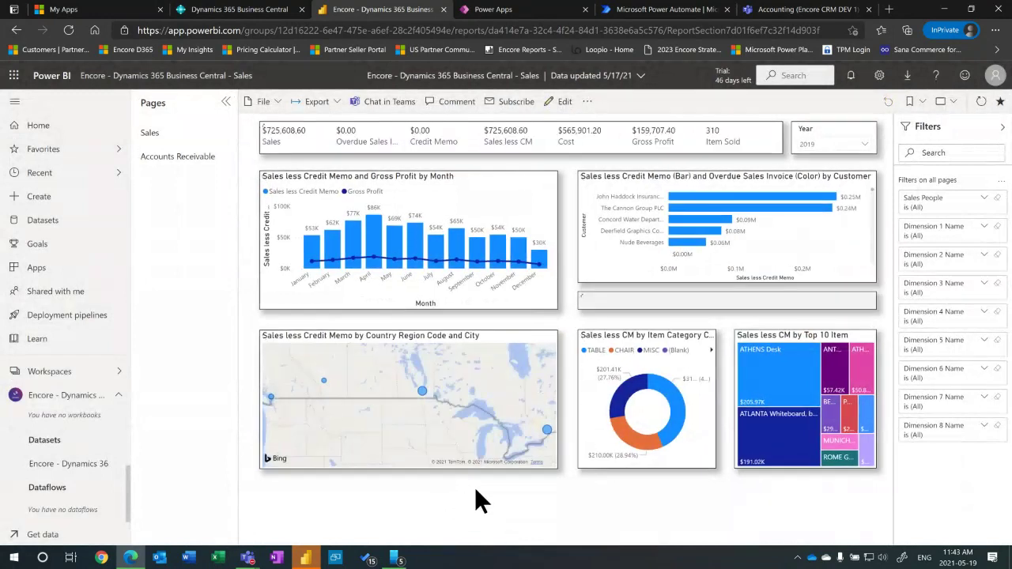
# Cross-filter the Sales page by the TABLE item category and by the ATHENS Desk item, clearing each selection again.
pyautogui.click(664, 405)
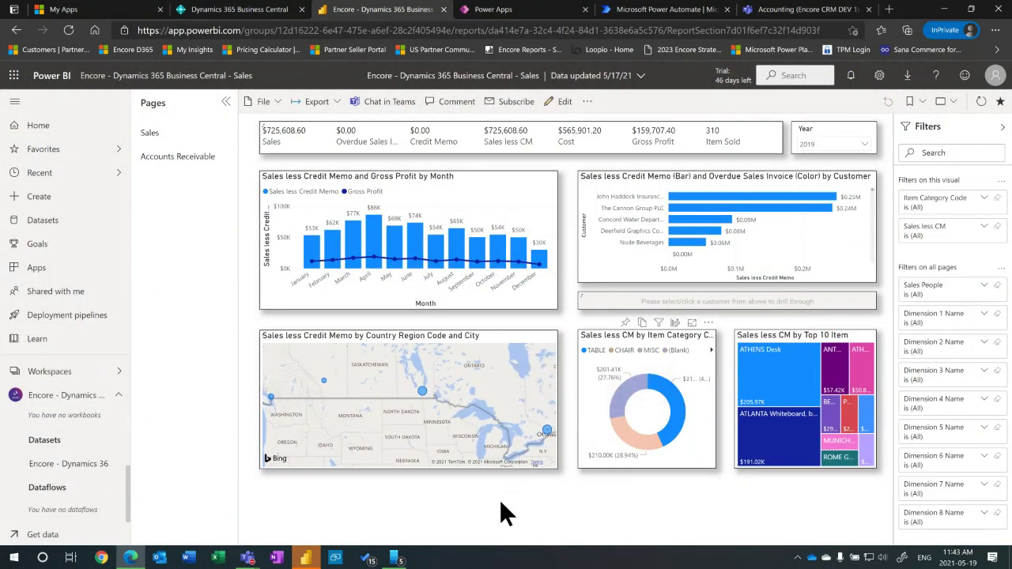
pyautogui.click(668, 395)
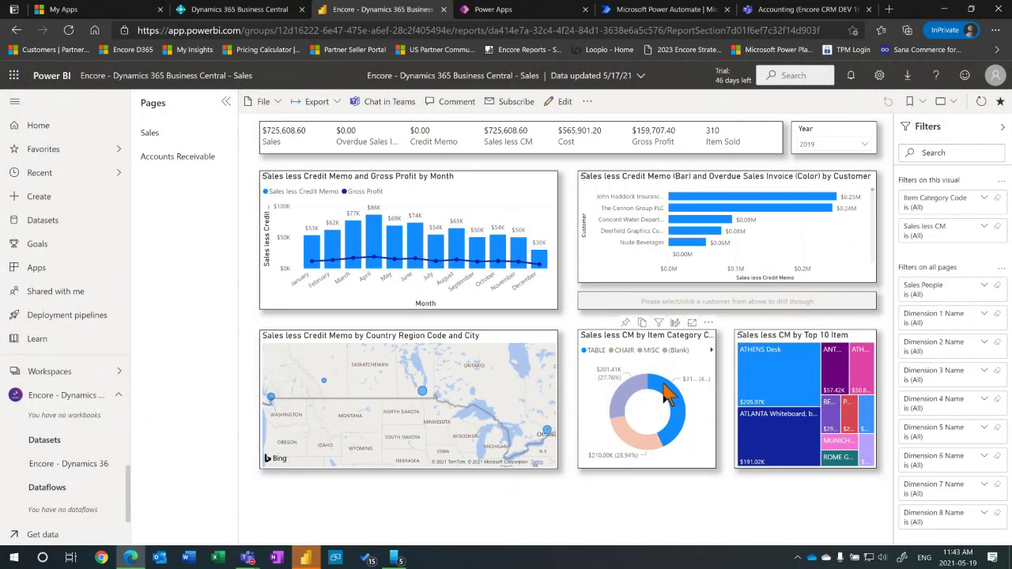
pyautogui.click(789, 375)
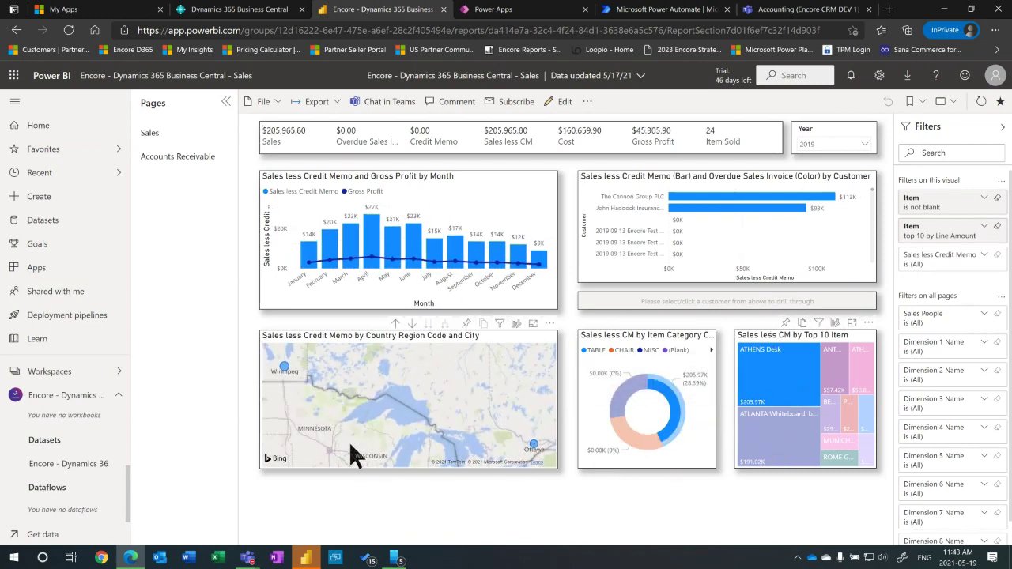
pyautogui.click(789, 387)
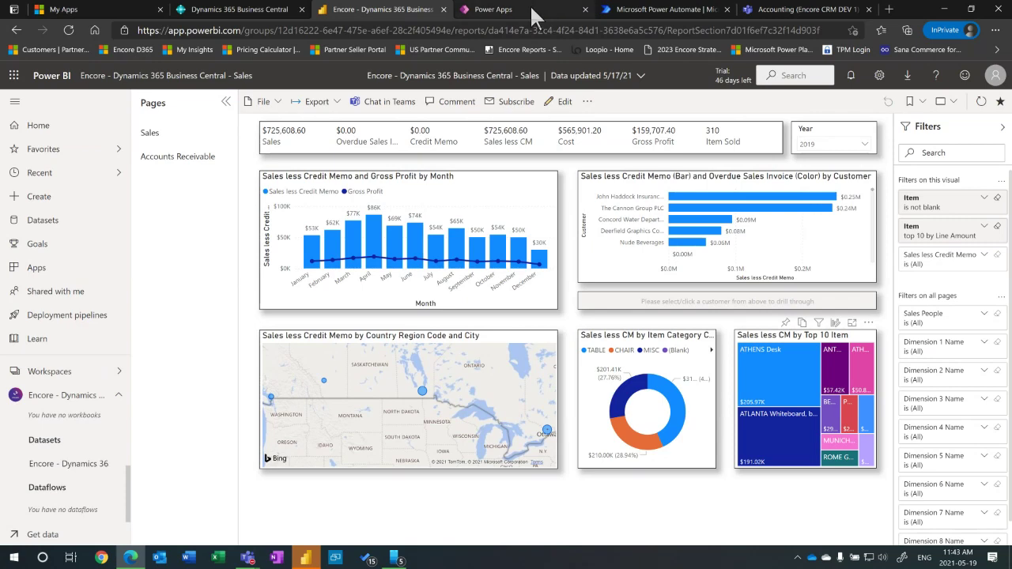
# Switch to Power Apps and open the list of data connections in the EBSBC environment.
pyautogui.click(506, 12)
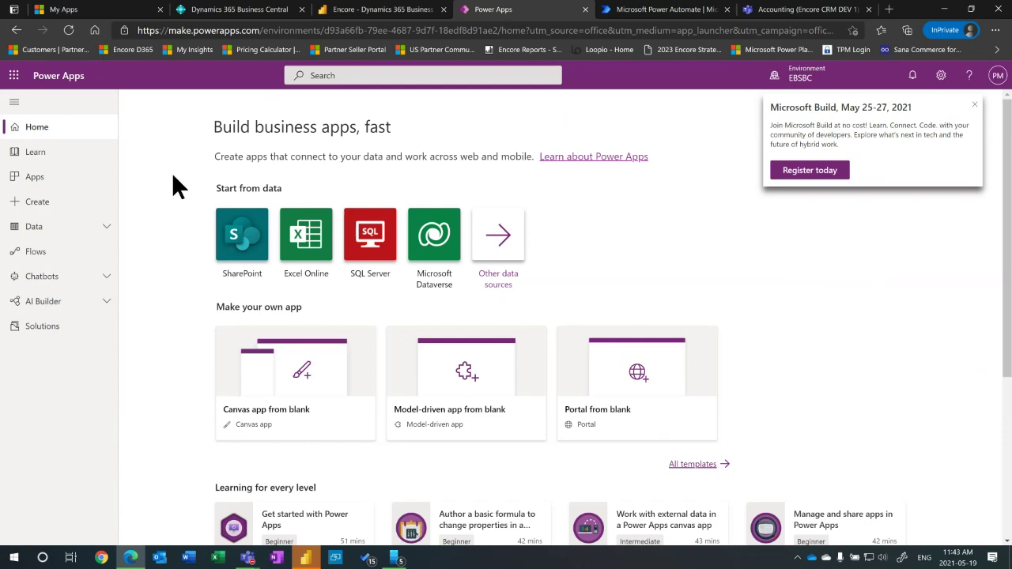
pyautogui.click(62, 252)
pyautogui.click(68, 234)
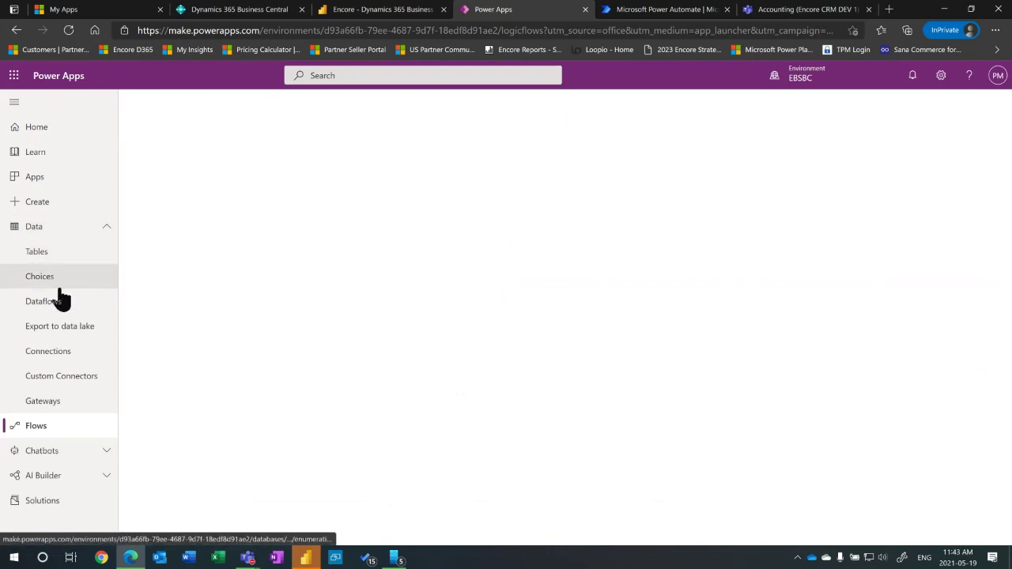
pyautogui.click(82, 356)
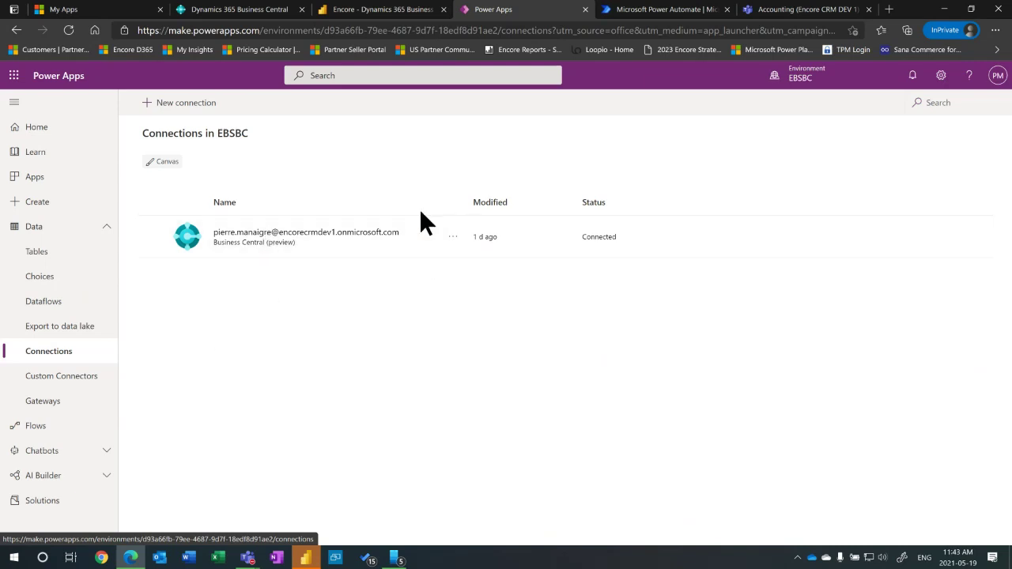
# Browse the connectors available for a new connection and return to the connections list without adding one.
pyautogui.click(184, 103)
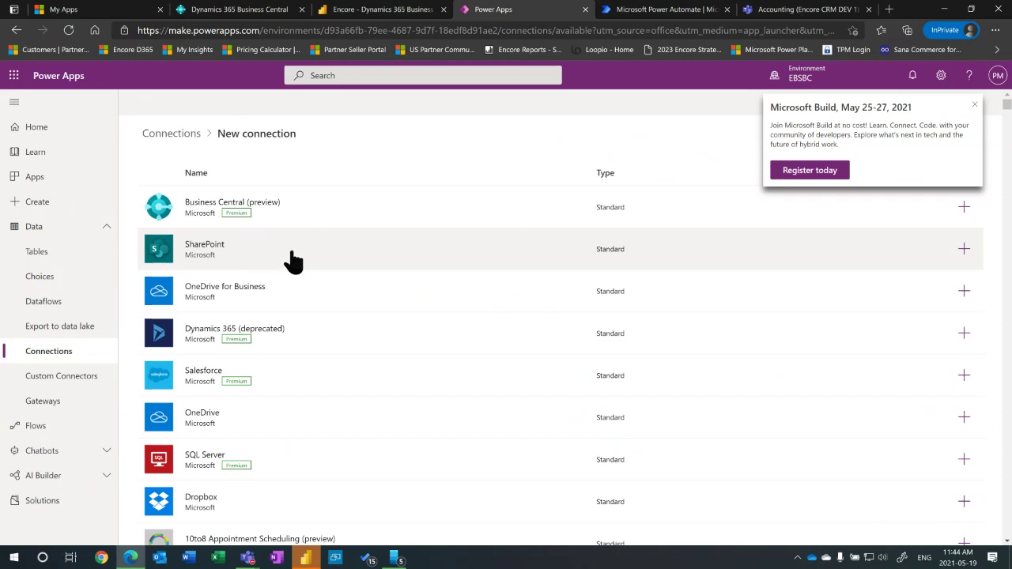
pyautogui.scroll(-3, 295, 302)
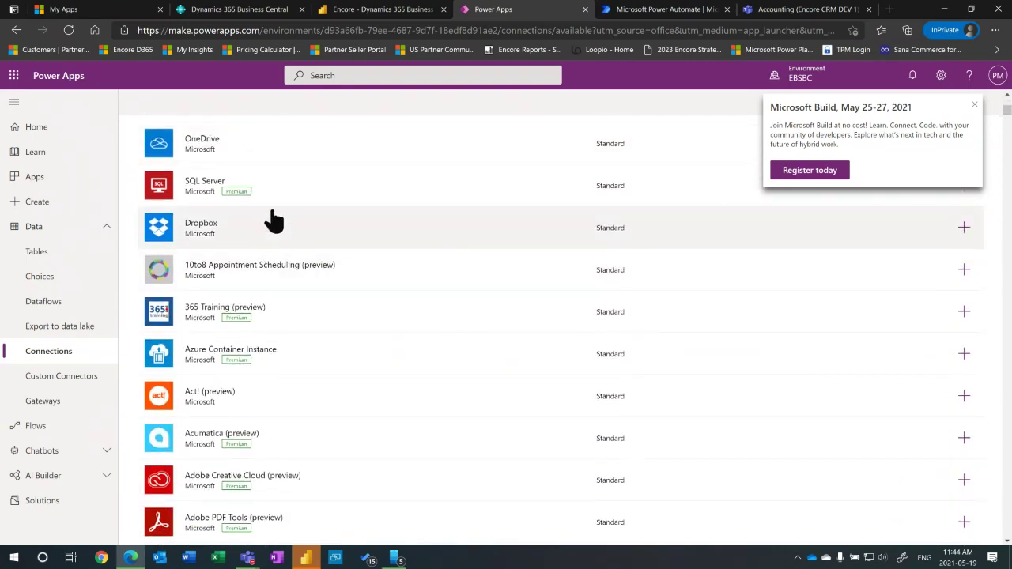
pyautogui.scroll(-2, 261, 234)
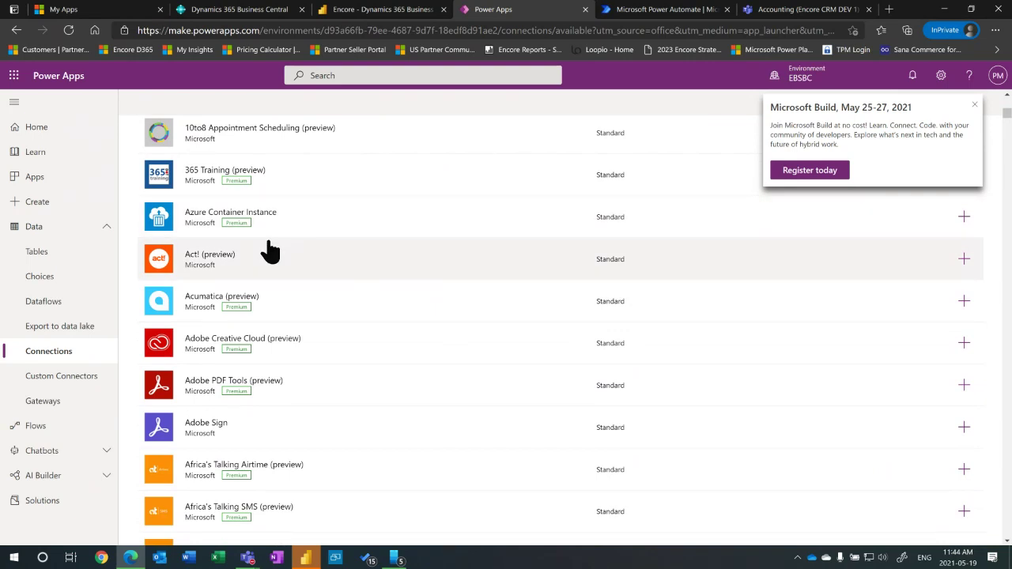
pyautogui.scroll(5, 269, 252)
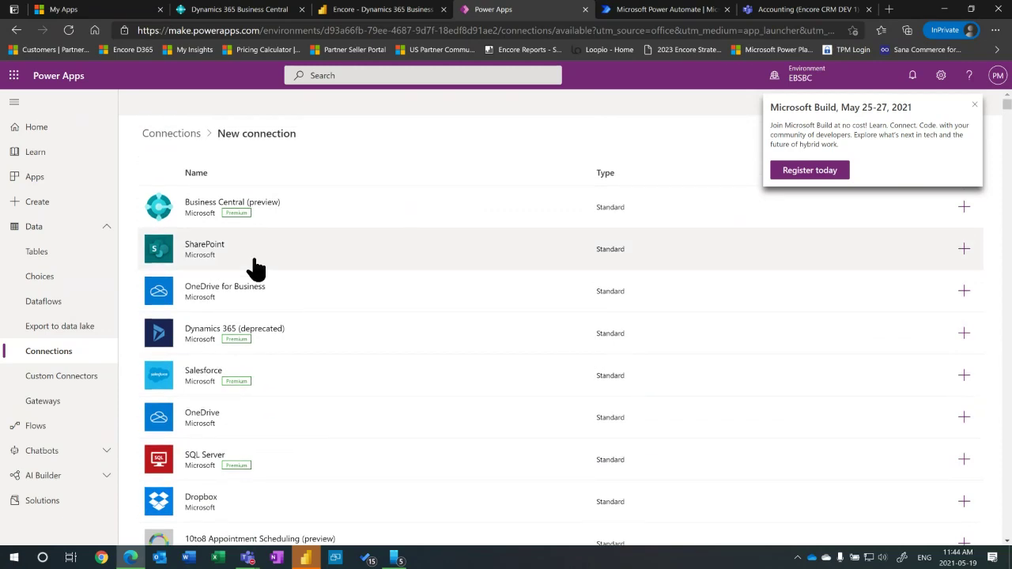
pyautogui.click(169, 134)
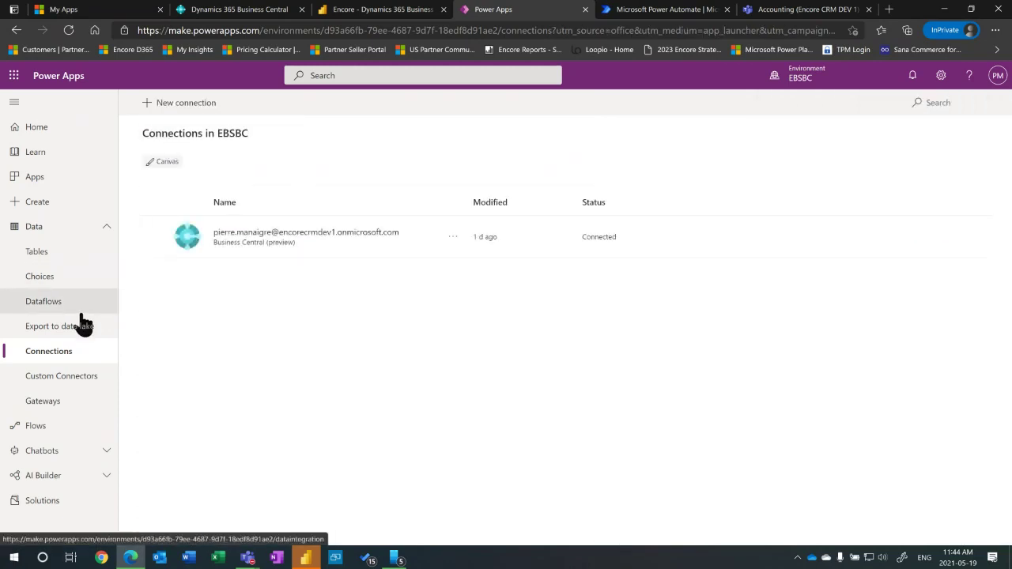
# Open the list of data tables and look through the standard and custom tables.
pyautogui.click(71, 252)
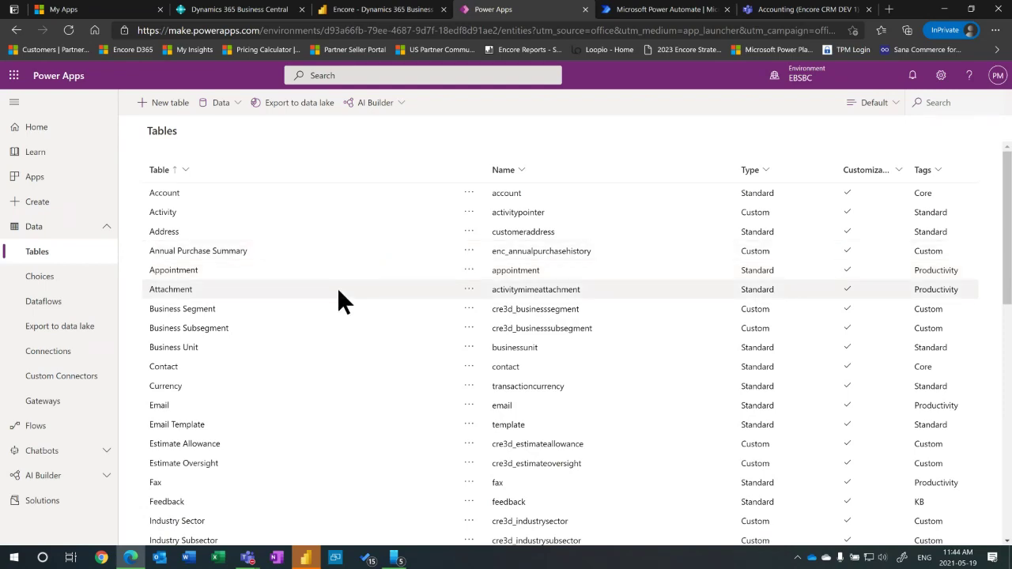
pyautogui.scroll(-3, 340, 301)
pyautogui.scroll(-3, 338, 293)
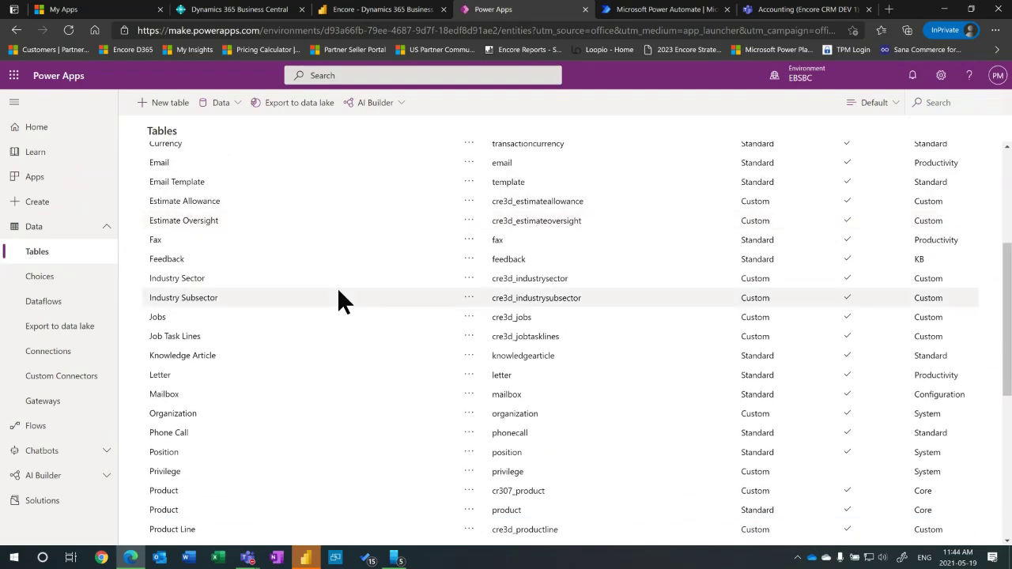
pyautogui.scroll(6, 338, 292)
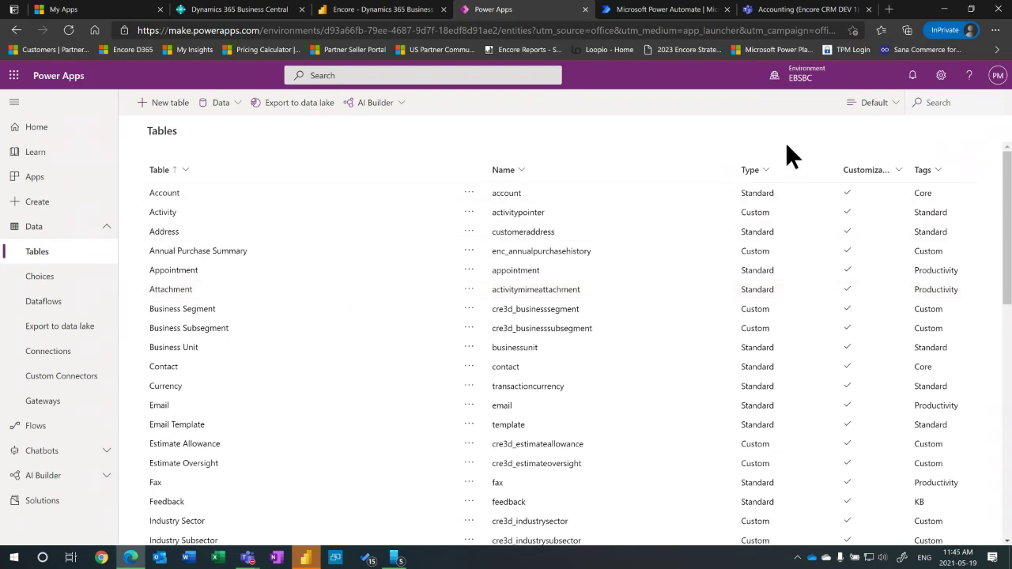
# View the list of available environments and close it without leaving the EBSBC environment.
pyautogui.click(802, 87)
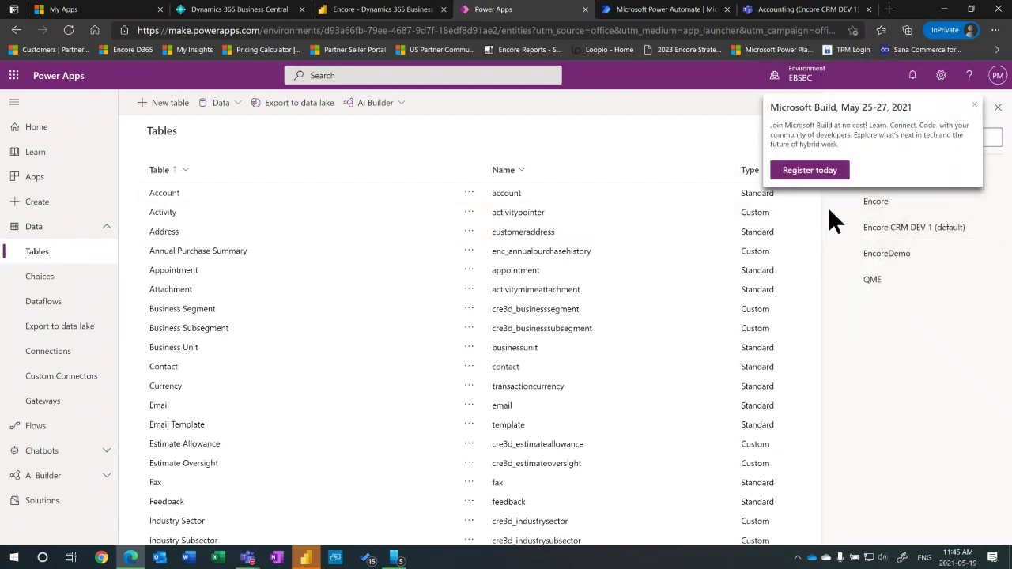
pyautogui.click(976, 108)
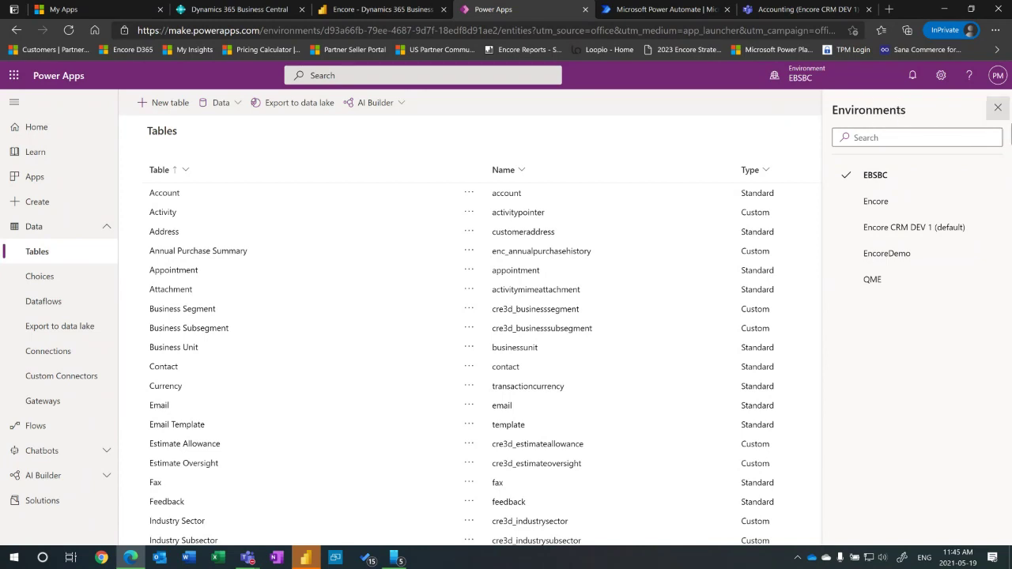
pyautogui.click(997, 109)
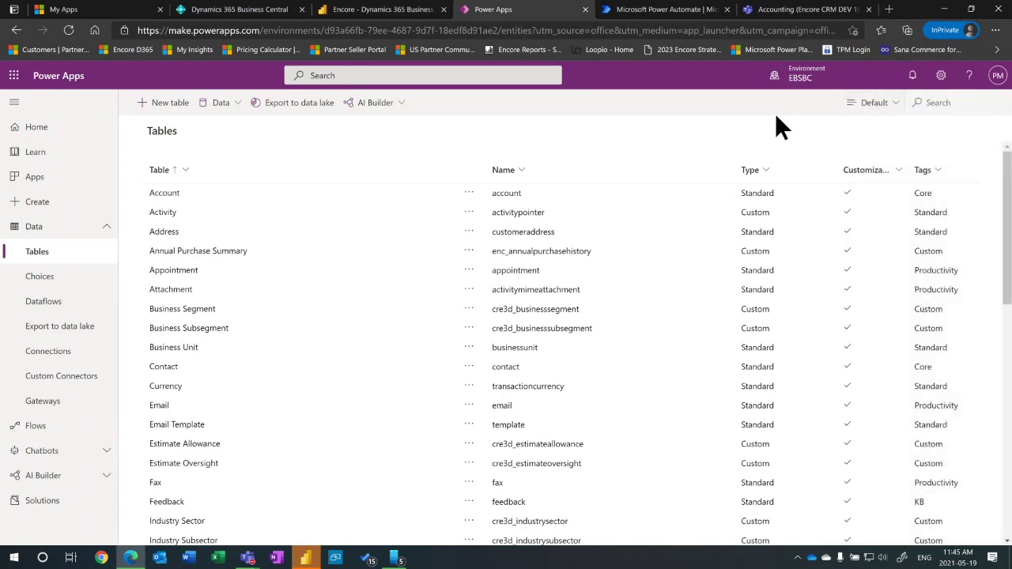
# Set the table list to show all tables and look through the standard, managed and custom entries.
pyautogui.click(878, 105)
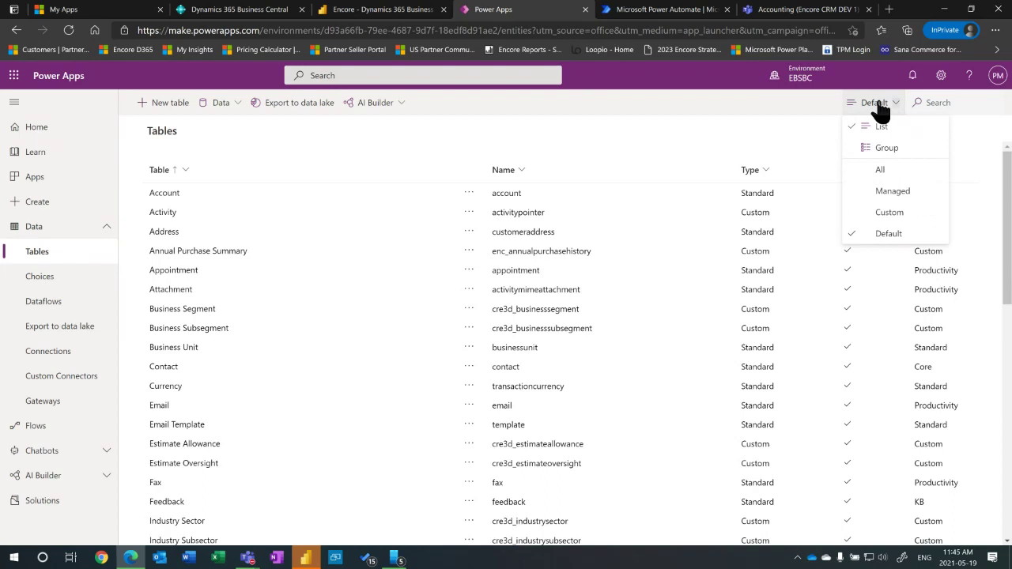
pyautogui.click(880, 169)
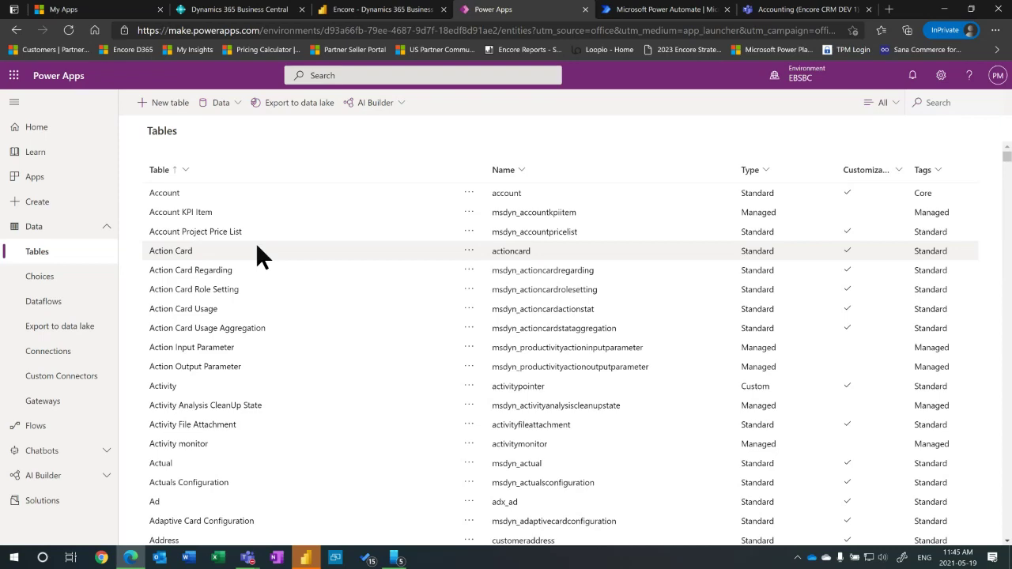
pyautogui.scroll(-3, 253, 244)
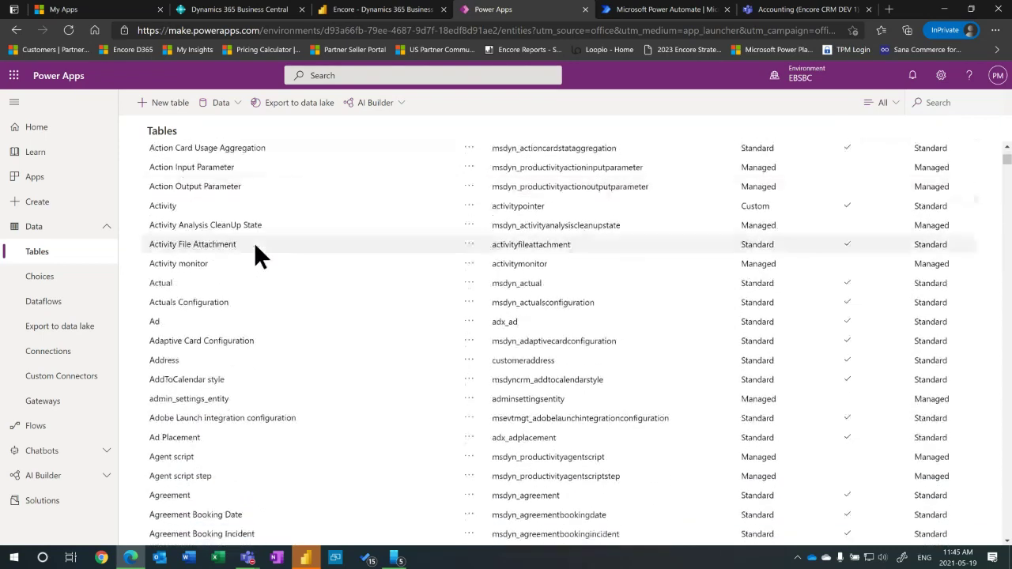
pyautogui.scroll(-2, 258, 240)
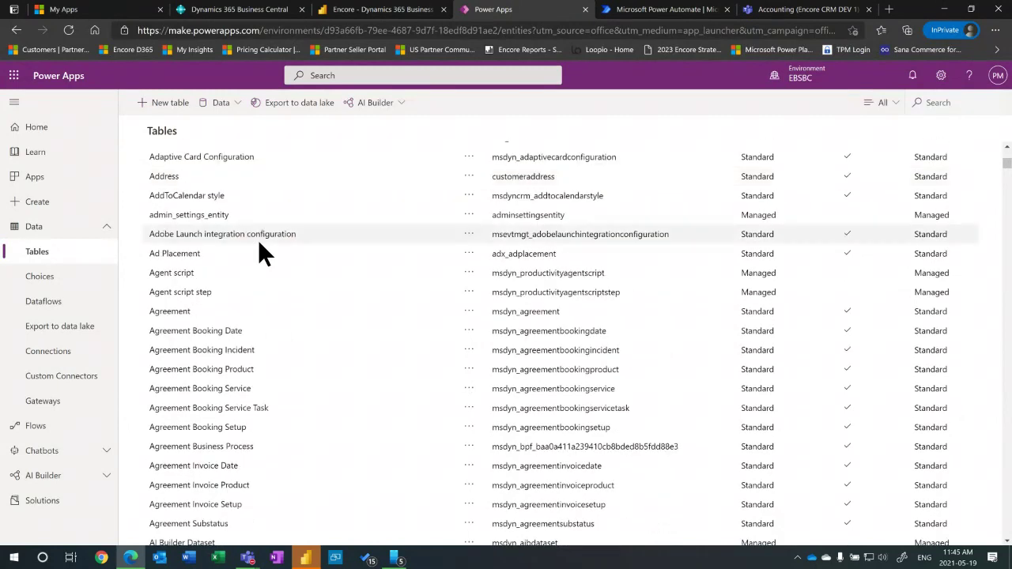
pyautogui.scroll(-4, 259, 241)
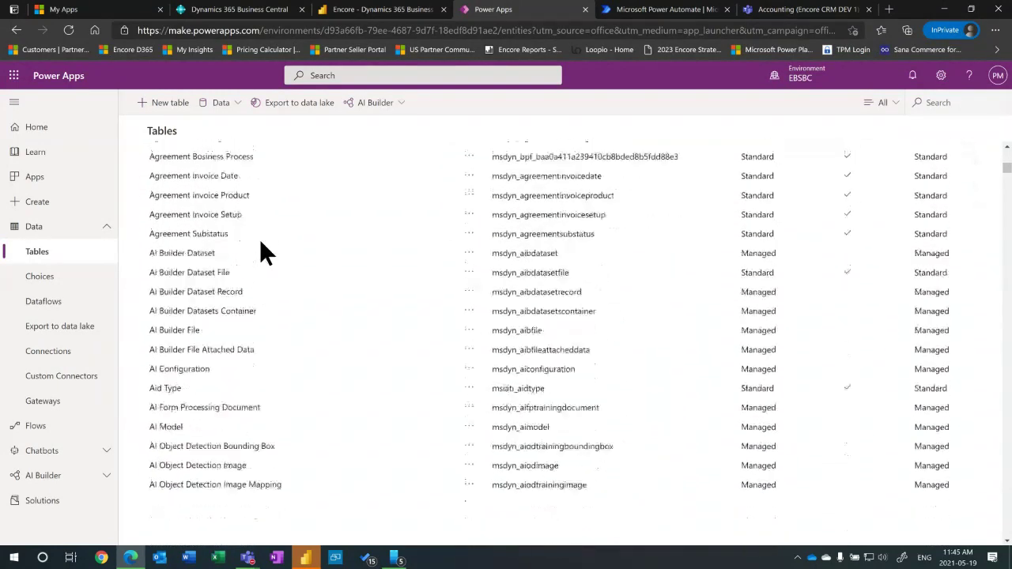
pyautogui.scroll(-4, 260, 242)
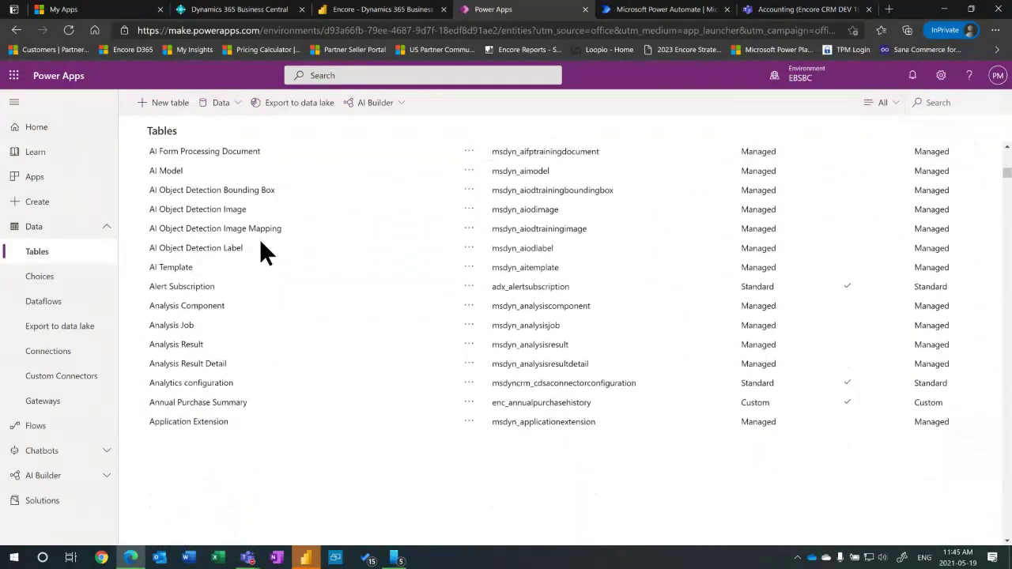
pyautogui.scroll(-4, 261, 242)
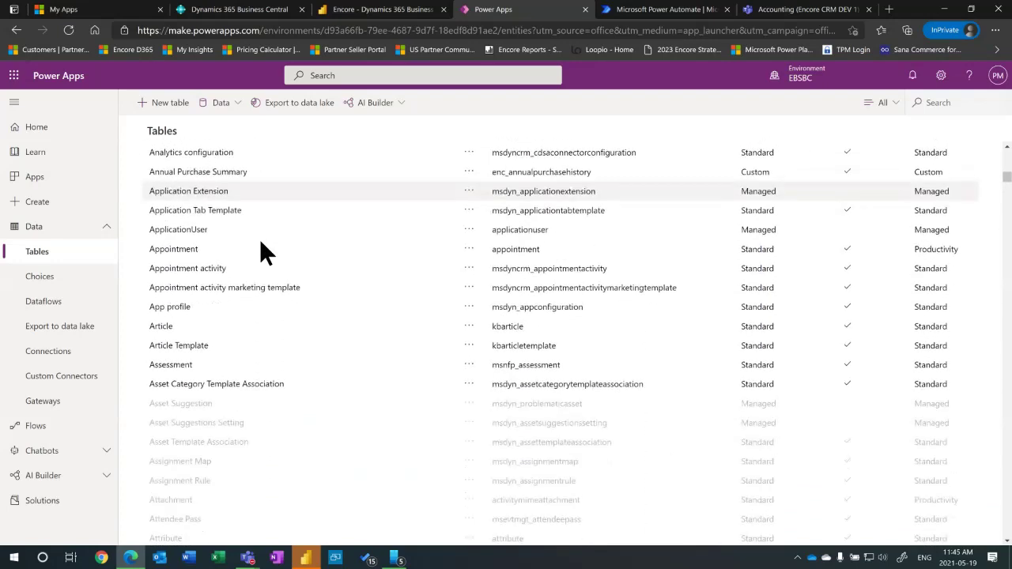
pyautogui.scroll(-5, 261, 251)
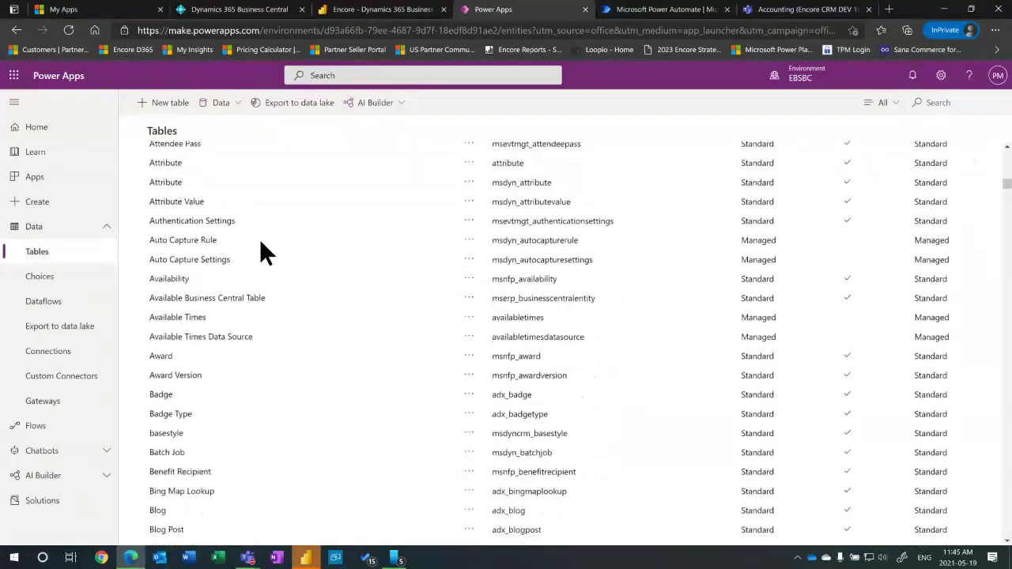
pyautogui.scroll(-3, 262, 245)
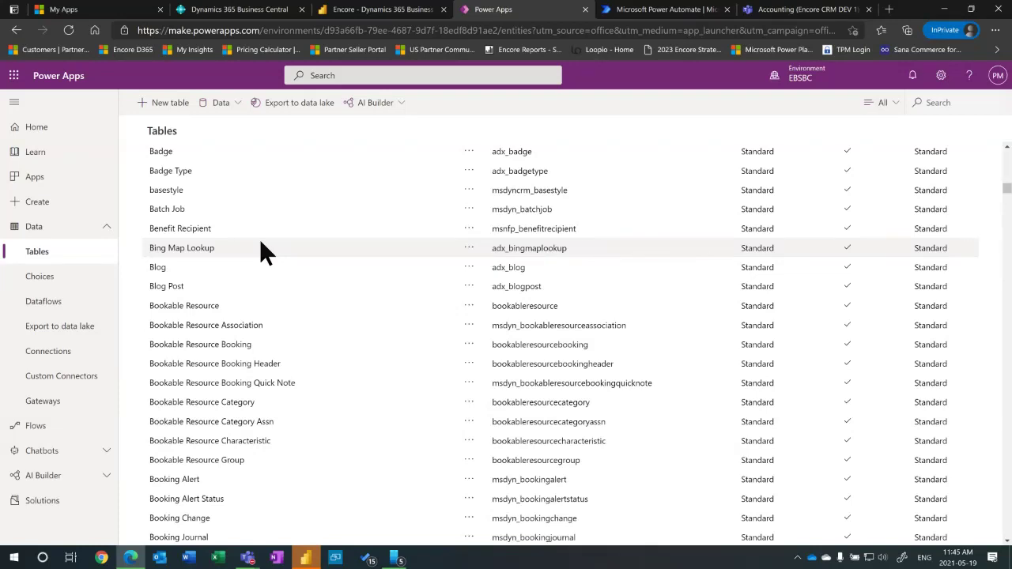
pyautogui.scroll(1, 259, 252)
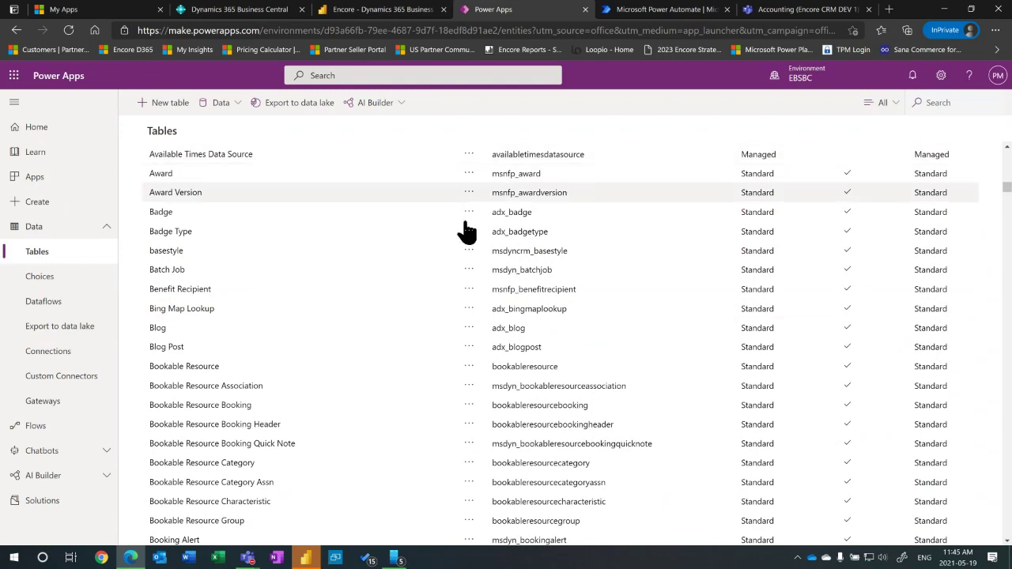
pyautogui.scroll(5, 241, 333)
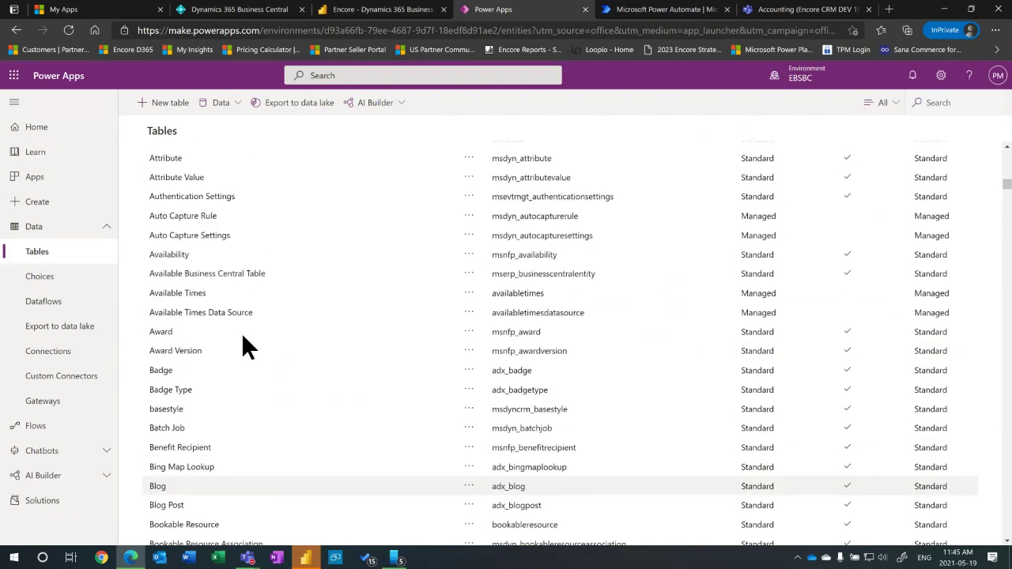
pyautogui.scroll(3, 224, 278)
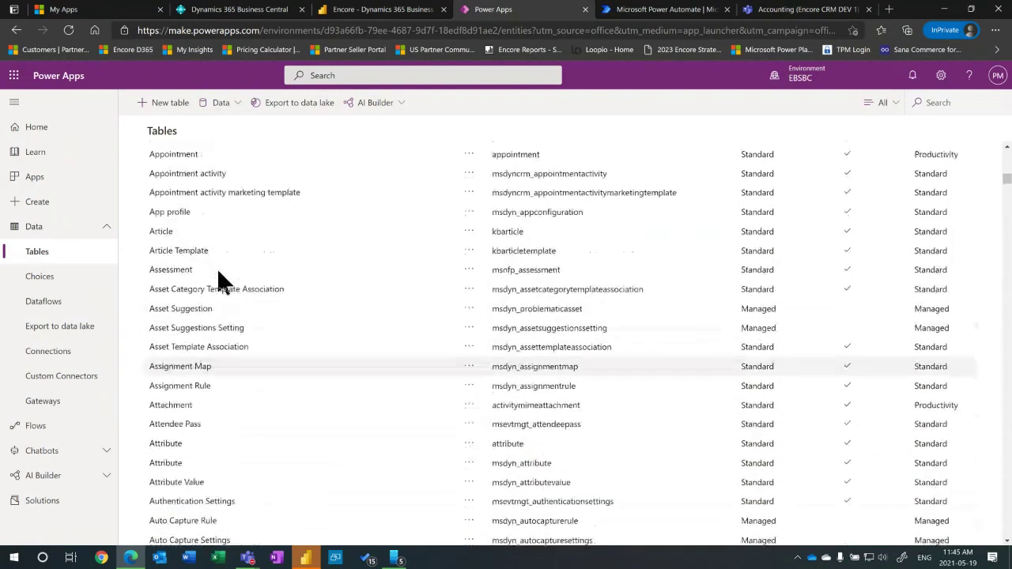
pyautogui.scroll(4, 219, 272)
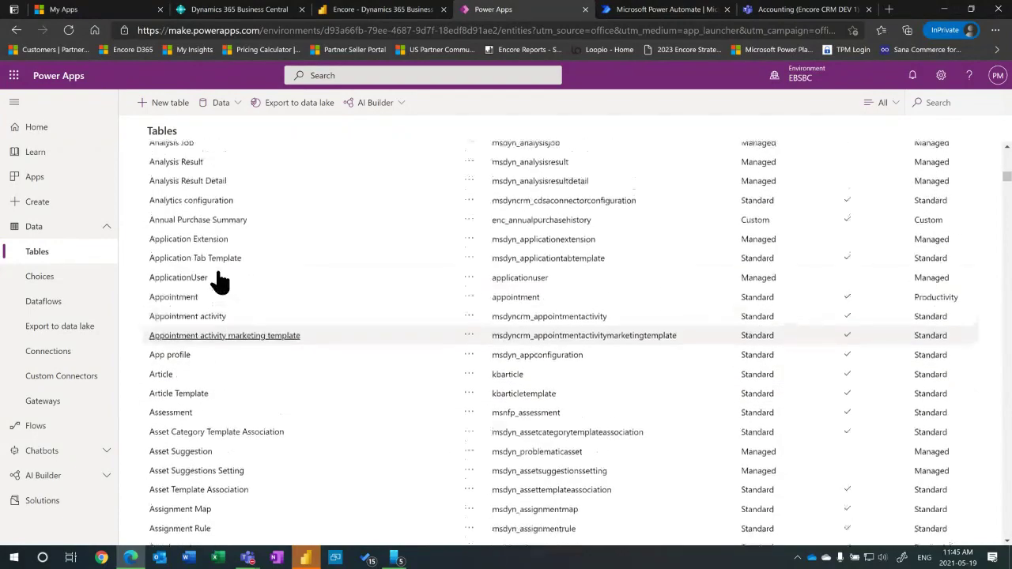
pyautogui.scroll(5, 219, 272)
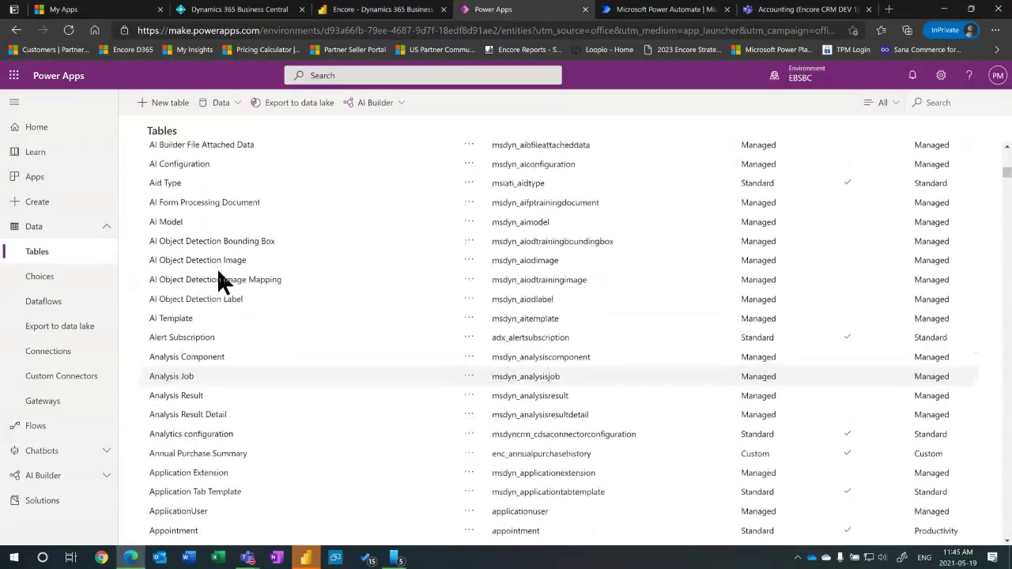
pyautogui.scroll(5, 218, 272)
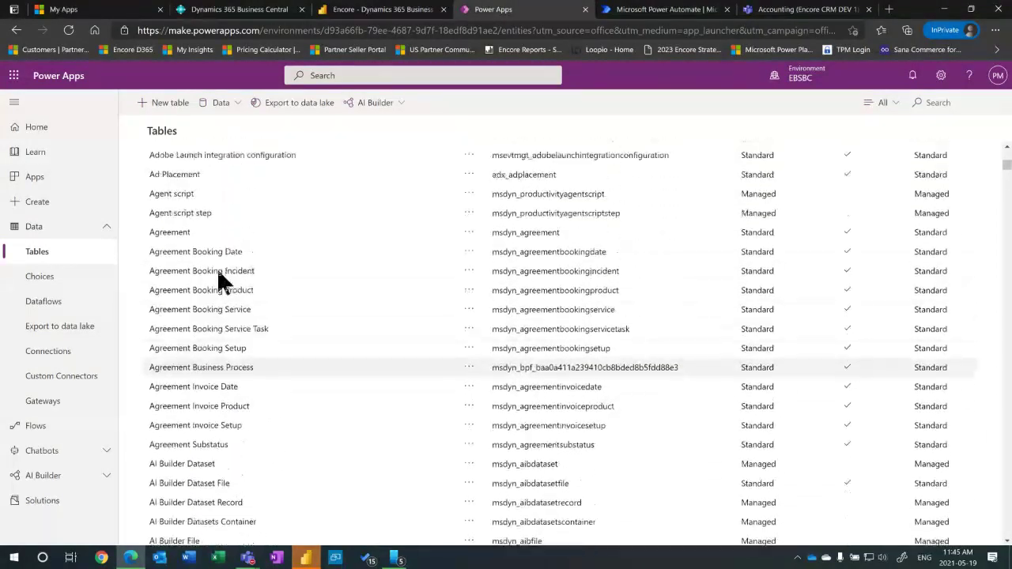
pyautogui.scroll(1, 218, 272)
pyautogui.scroll(-1, 218, 271)
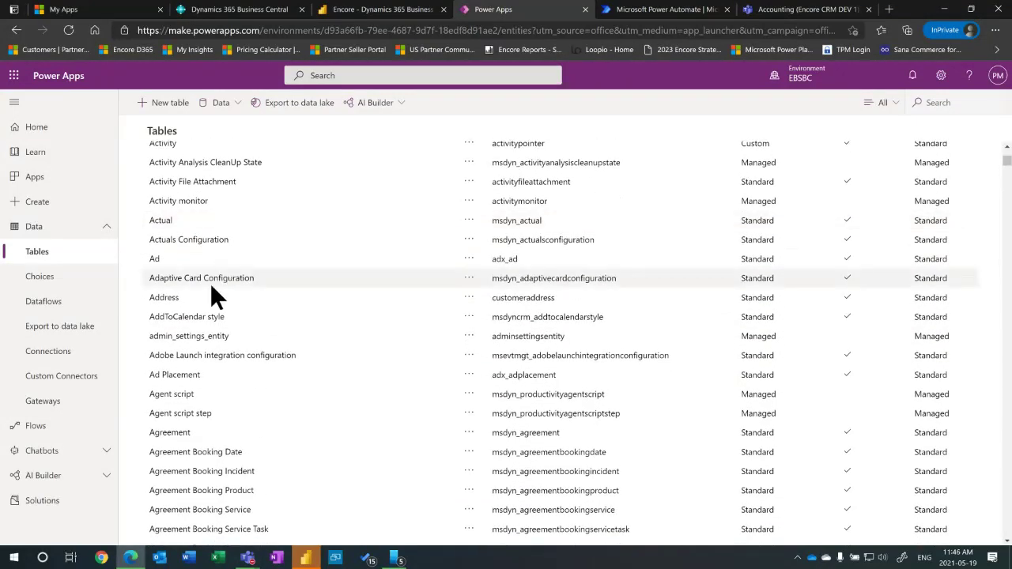
pyautogui.scroll(5, 211, 283)
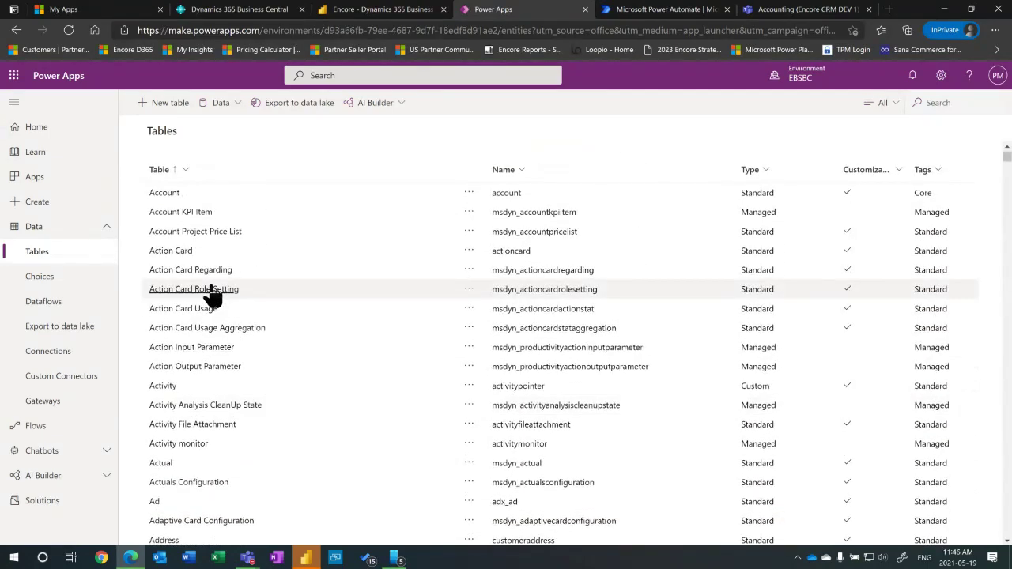
# Open the Account table and examine its columns and their data types.
pyautogui.click(155, 195)
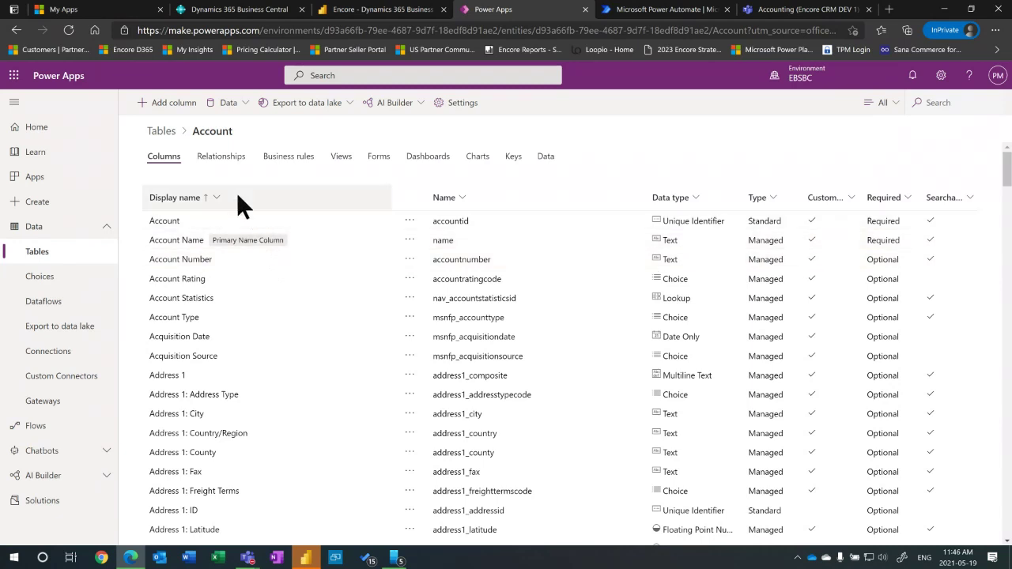
pyautogui.moveTo(245, 246)
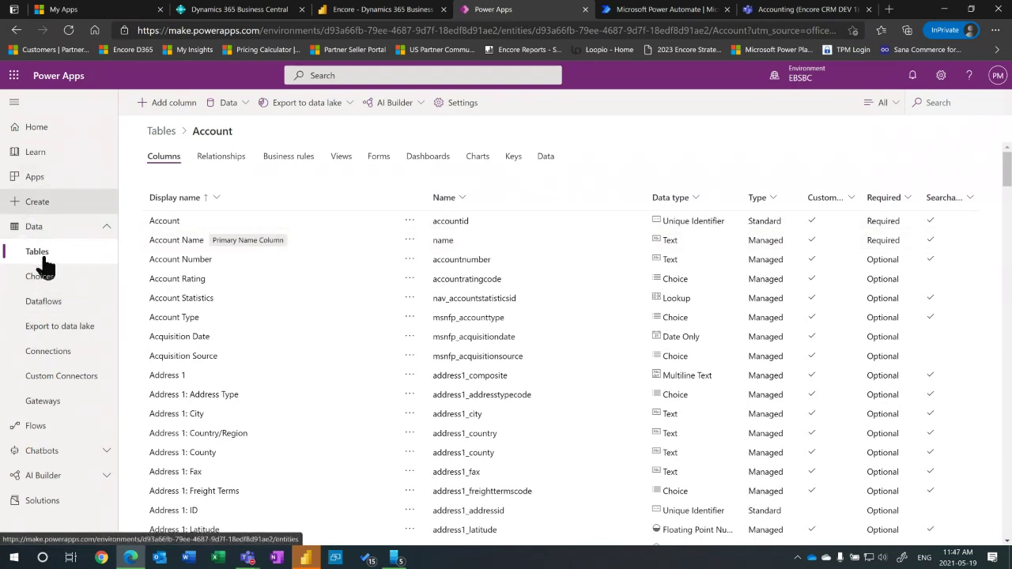
# Go to the list of apps, launch the BC Inventory Items App, and return to the apps list while it loads.
pyautogui.click(44, 181)
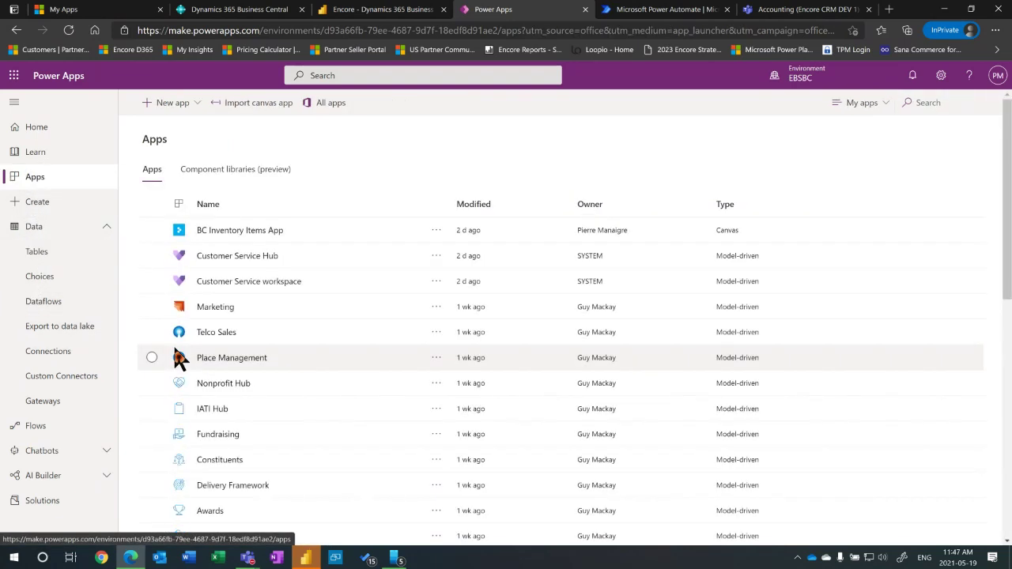
pyautogui.click(258, 235)
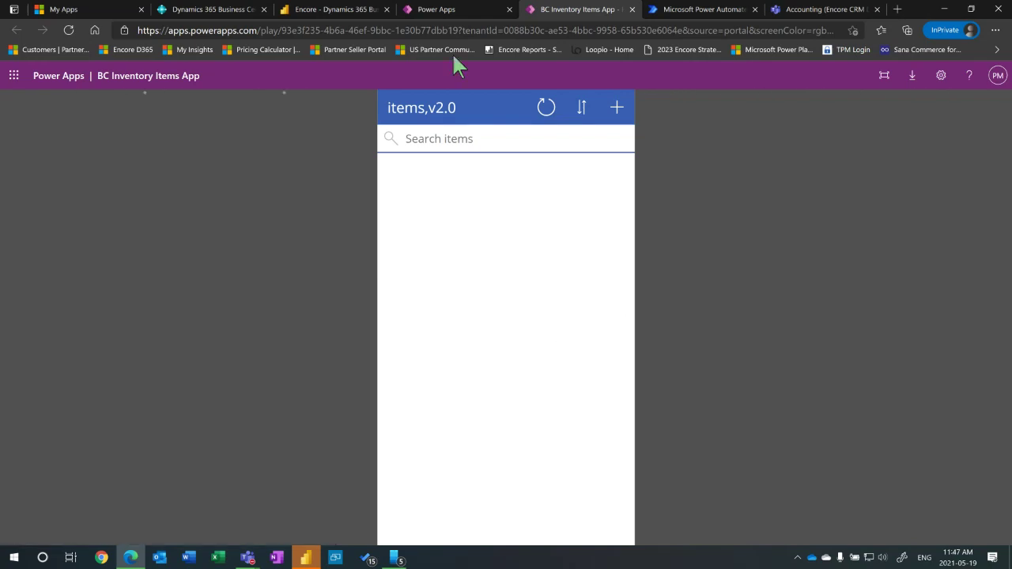
pyautogui.click(440, 9)
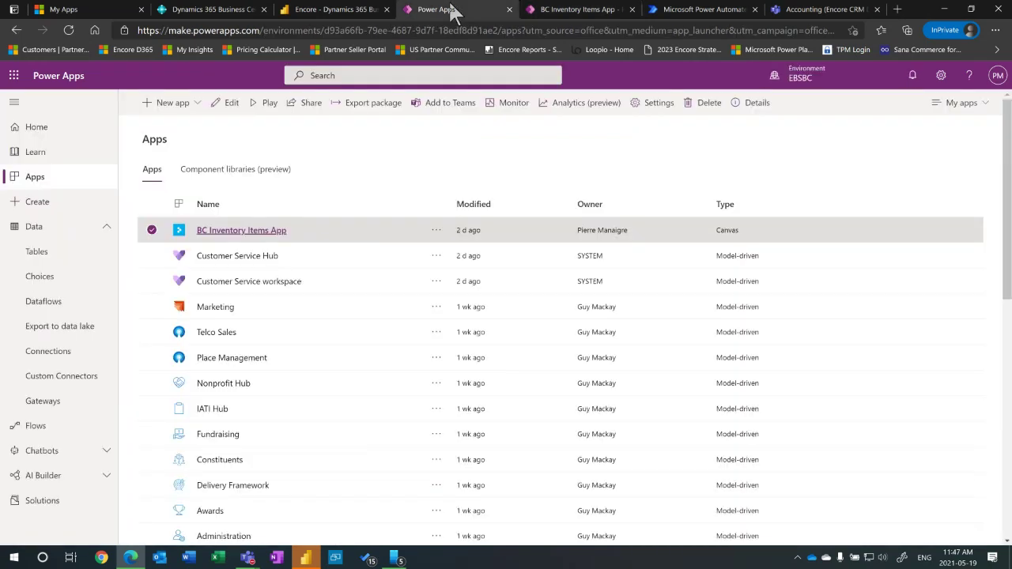
# Start a new canvas app from data, accepting Canada as the region, and choose the Business Central connection as its source.
pyautogui.click(191, 108)
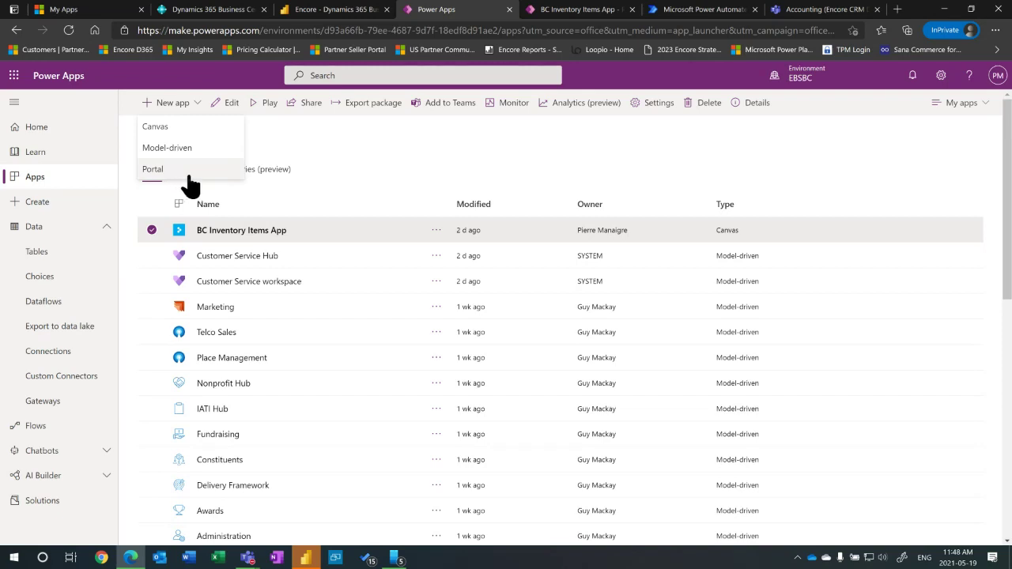
pyautogui.click(186, 127)
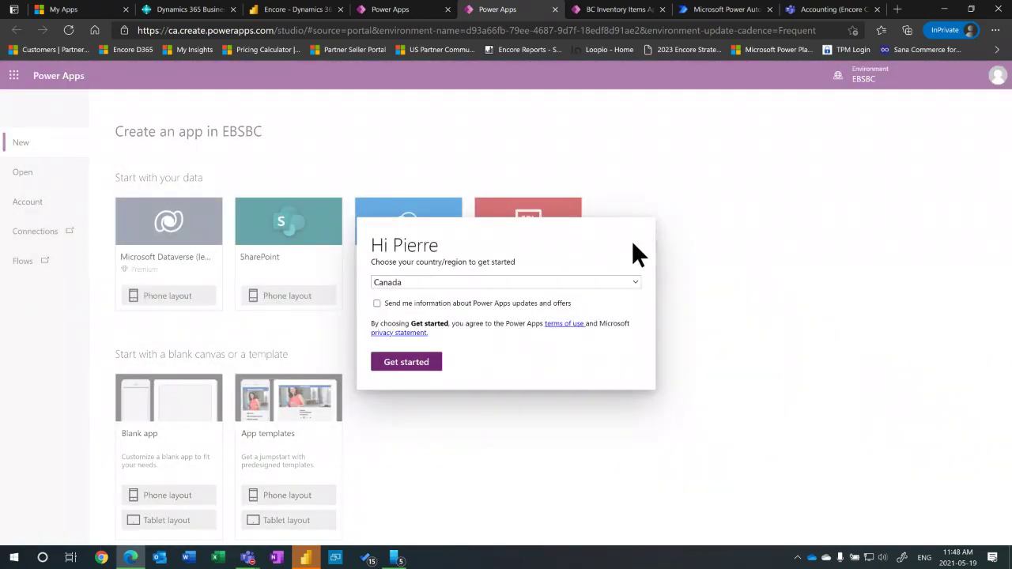
pyautogui.click(403, 366)
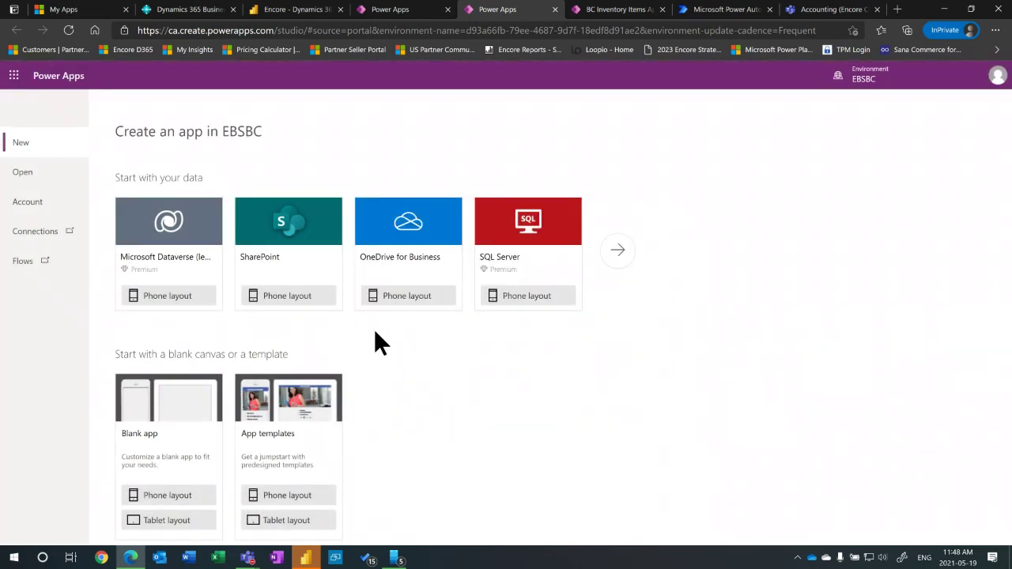
pyautogui.click(425, 297)
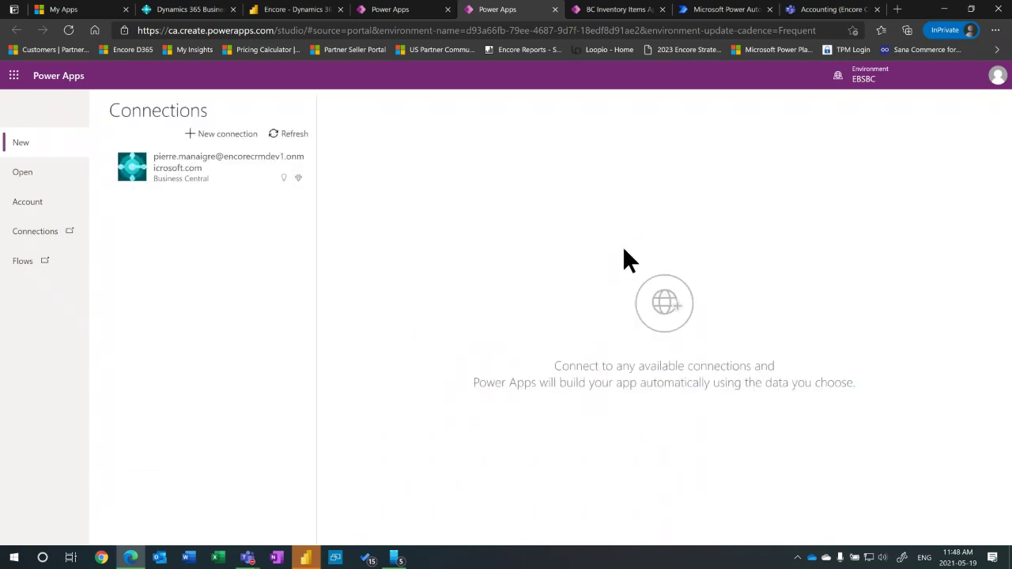
pyautogui.click(172, 162)
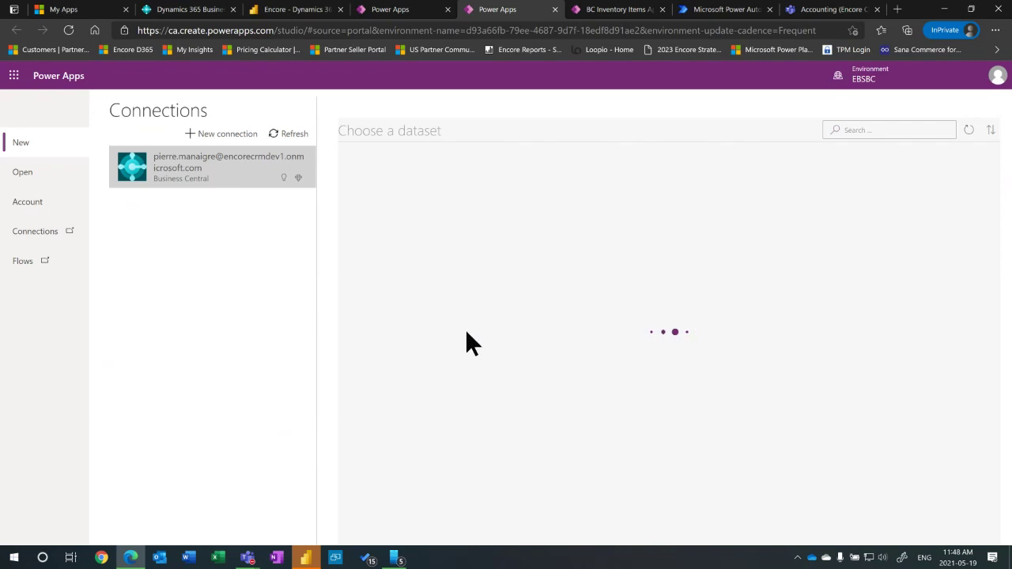
# Switch to the running BC Inventory Items App, open the Bicycle item for editing, and turn its blocked setting on and back off.
pyautogui.click(613, 9)
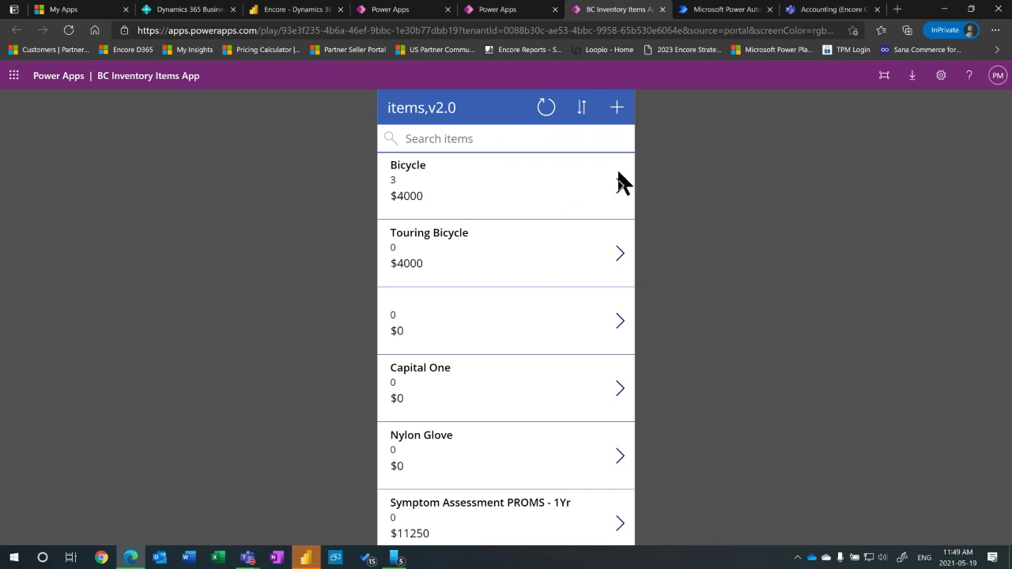
pyautogui.click(472, 199)
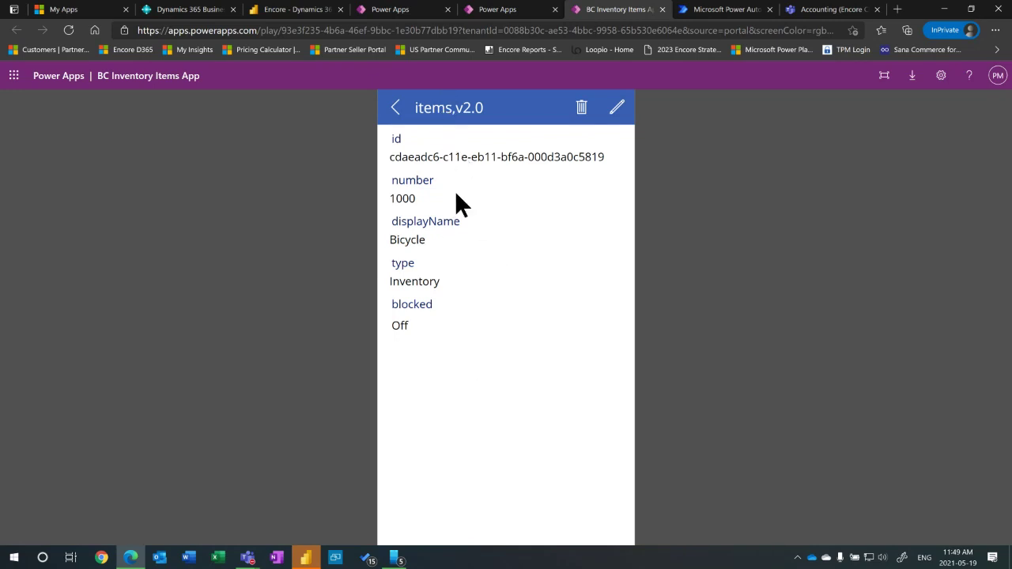
pyautogui.click(616, 109)
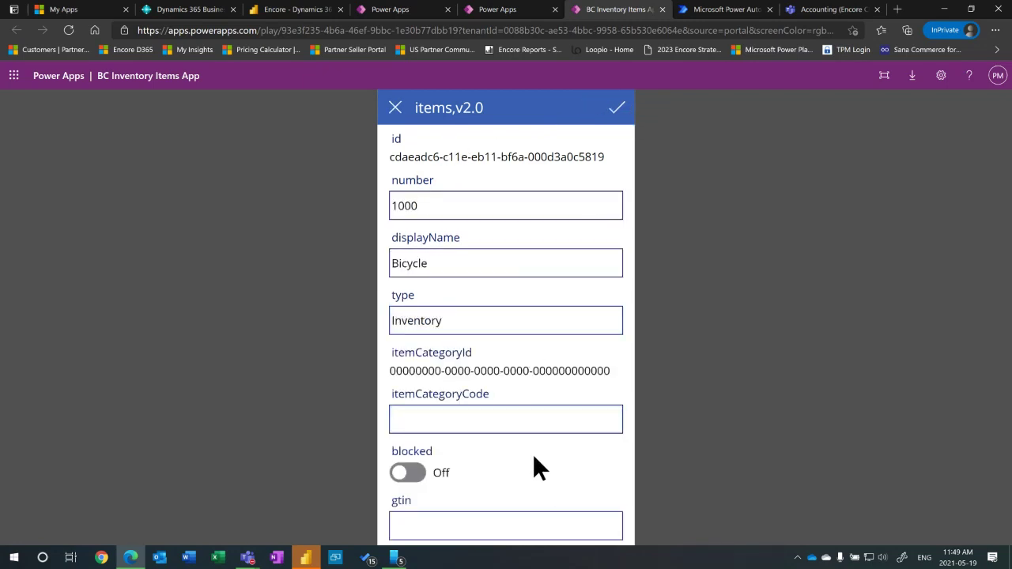
pyautogui.click(408, 473)
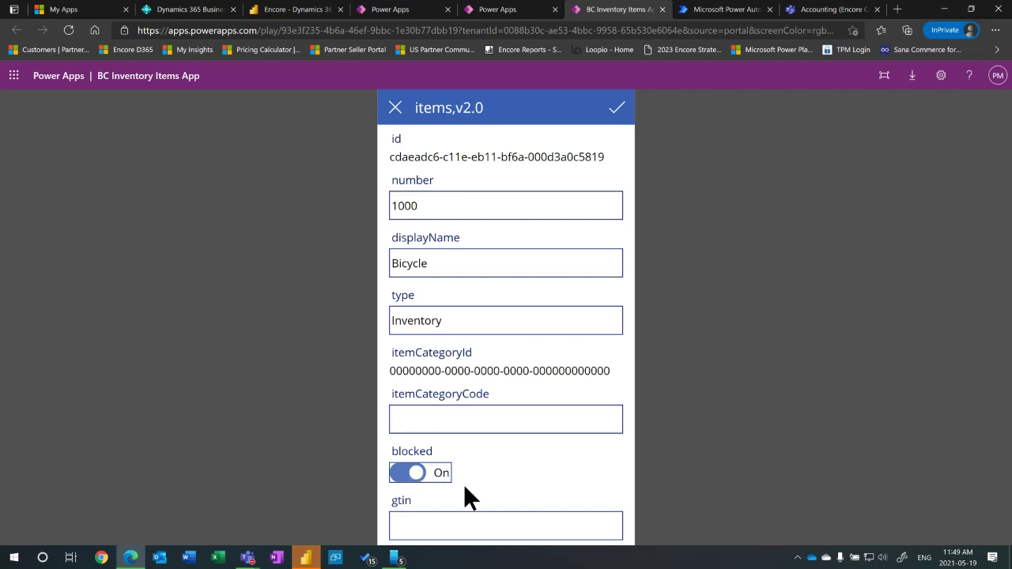
pyautogui.click(406, 475)
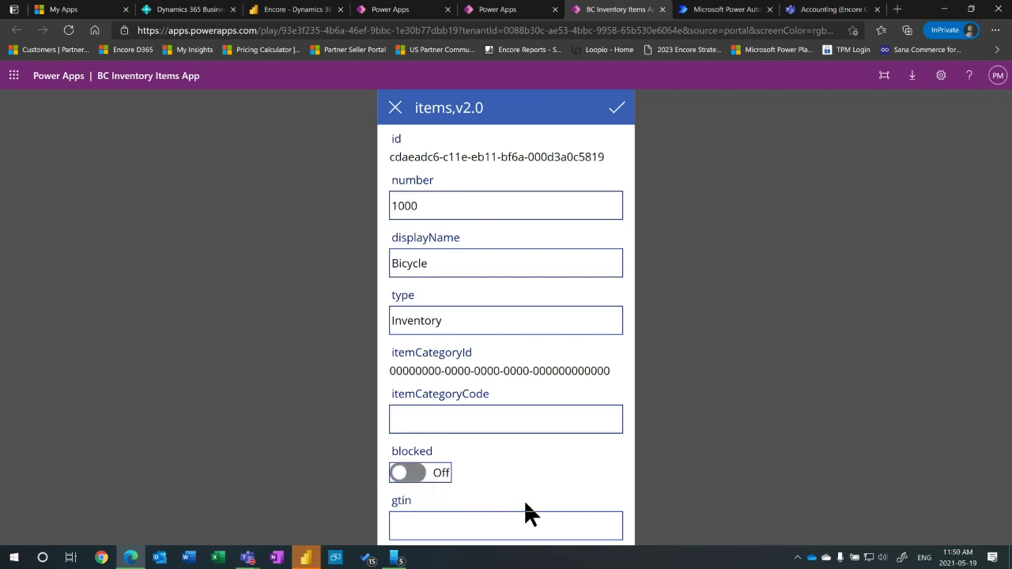
# Save the Bicycle item and go back from its details to the items list.
pyautogui.click(617, 109)
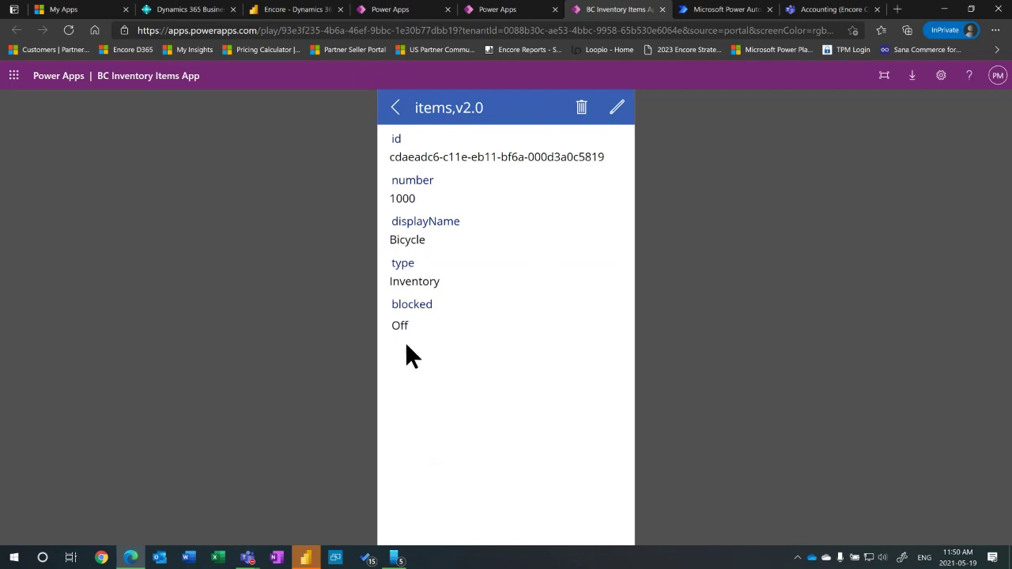
pyautogui.click(397, 111)
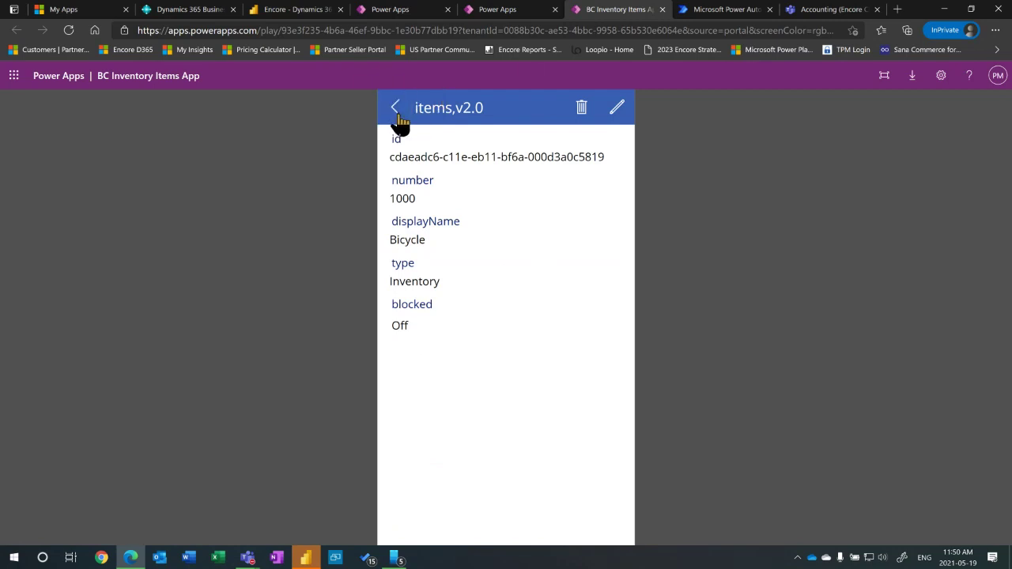
# Return to the new canvas app, connect it to the items (v2.0) table of PRODUCTION - CRONUS Canada, Inc., and skip the welcome message.
pyautogui.click(506, 10)
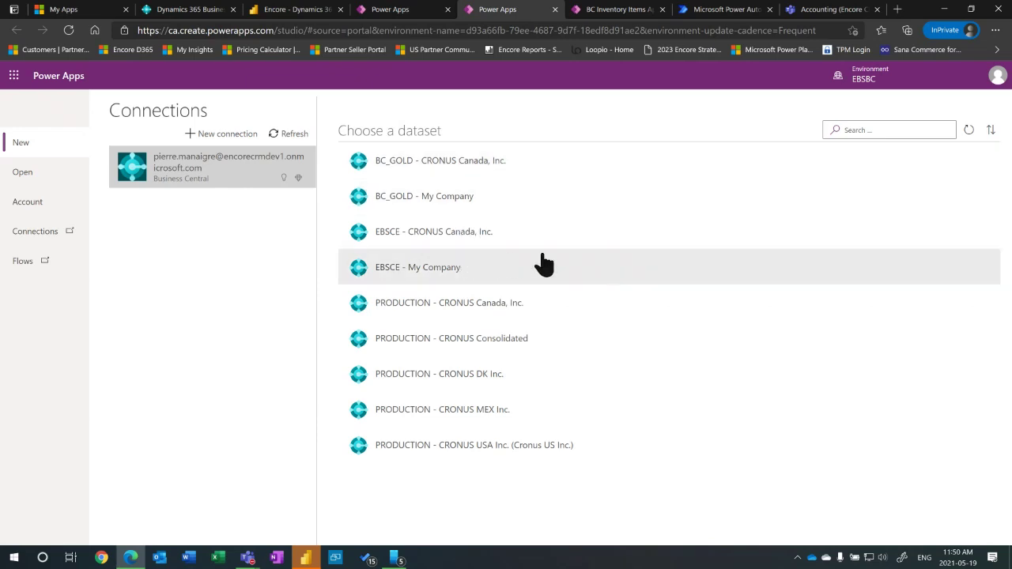
pyautogui.click(438, 302)
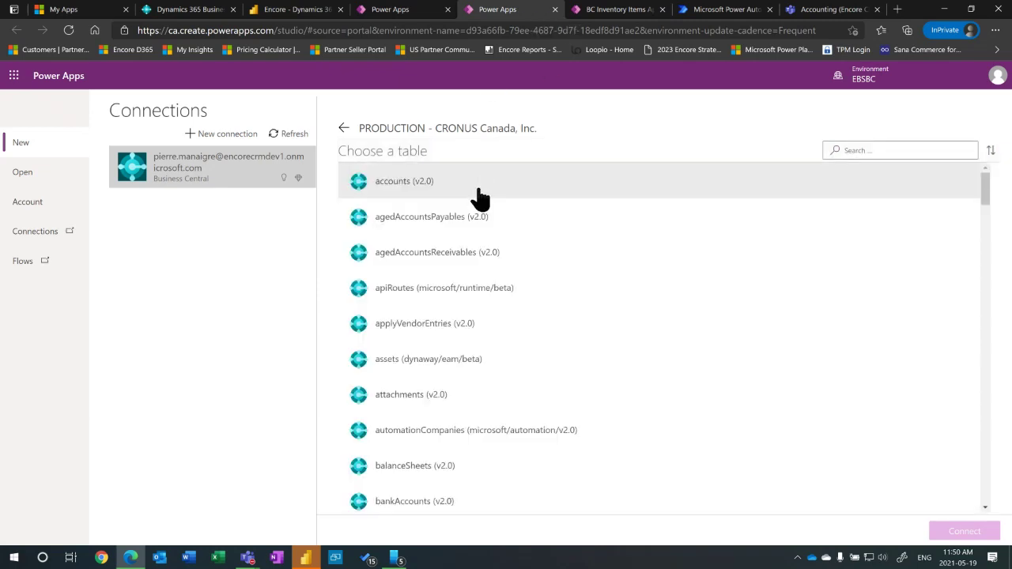
pyautogui.scroll(-2, 451, 301)
pyautogui.scroll(-4, 452, 307)
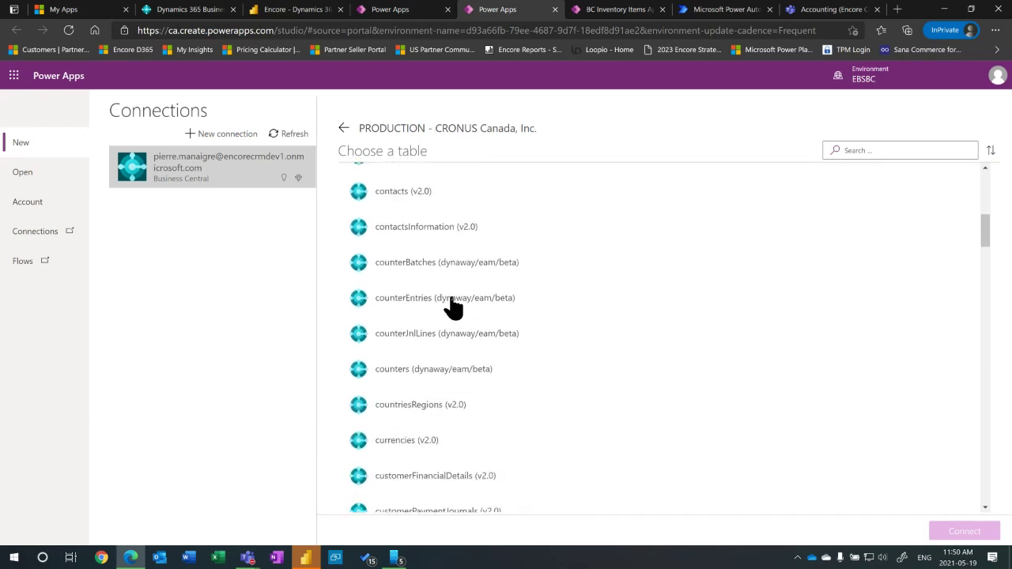
pyautogui.scroll(-4, 452, 307)
pyautogui.scroll(-5, 448, 348)
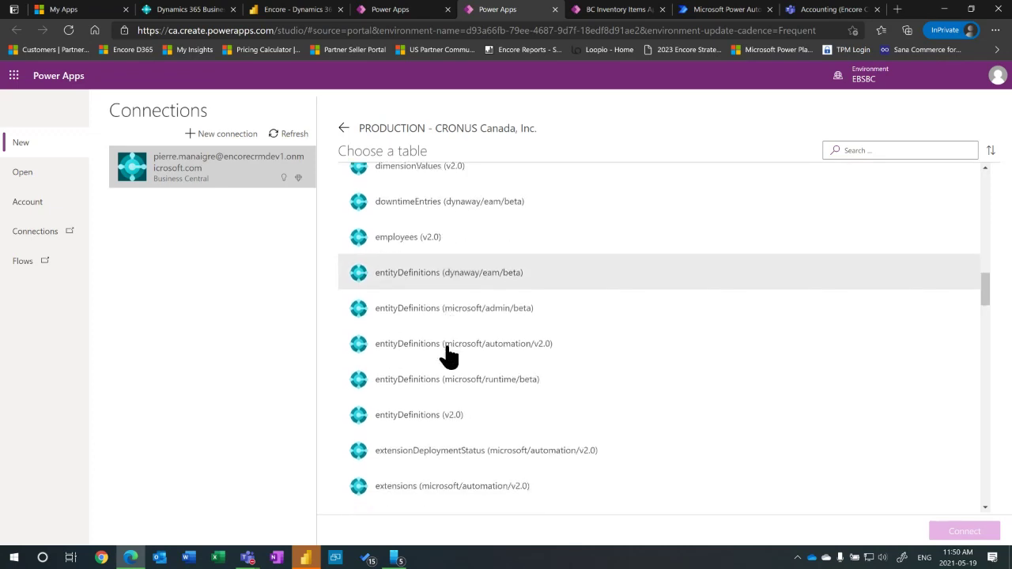
pyautogui.scroll(-6, 448, 356)
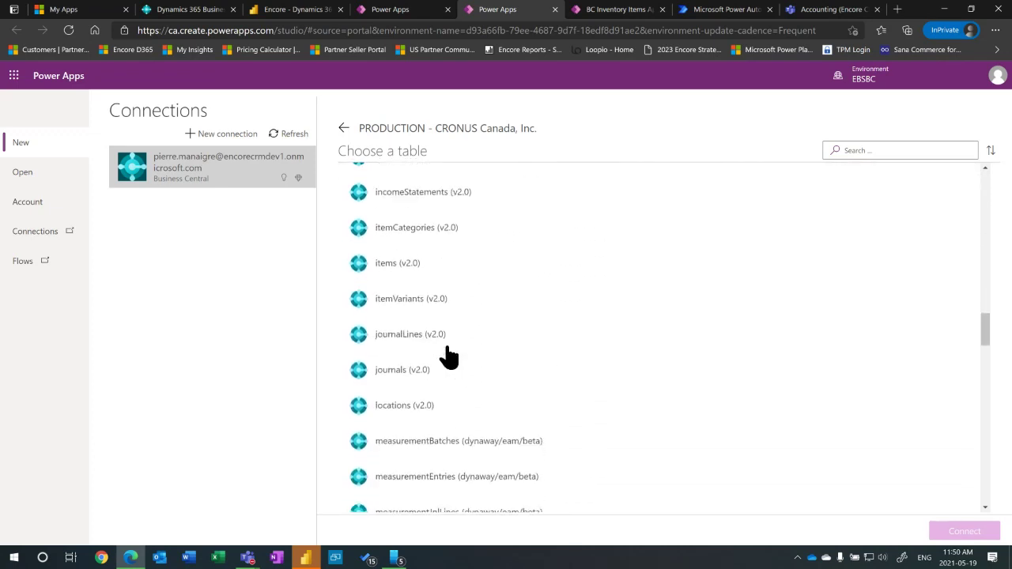
pyautogui.click(444, 258)
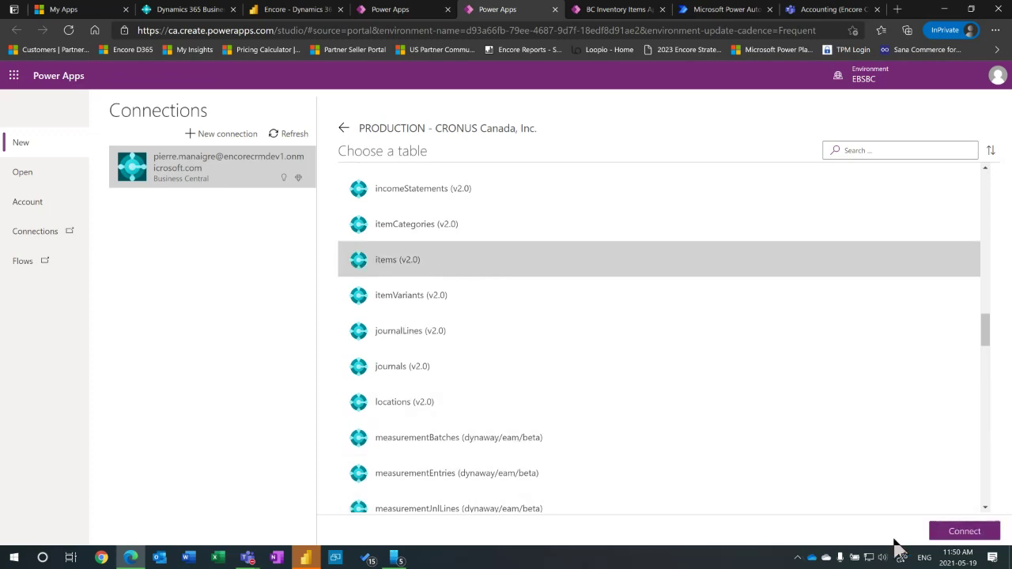
pyautogui.click(965, 529)
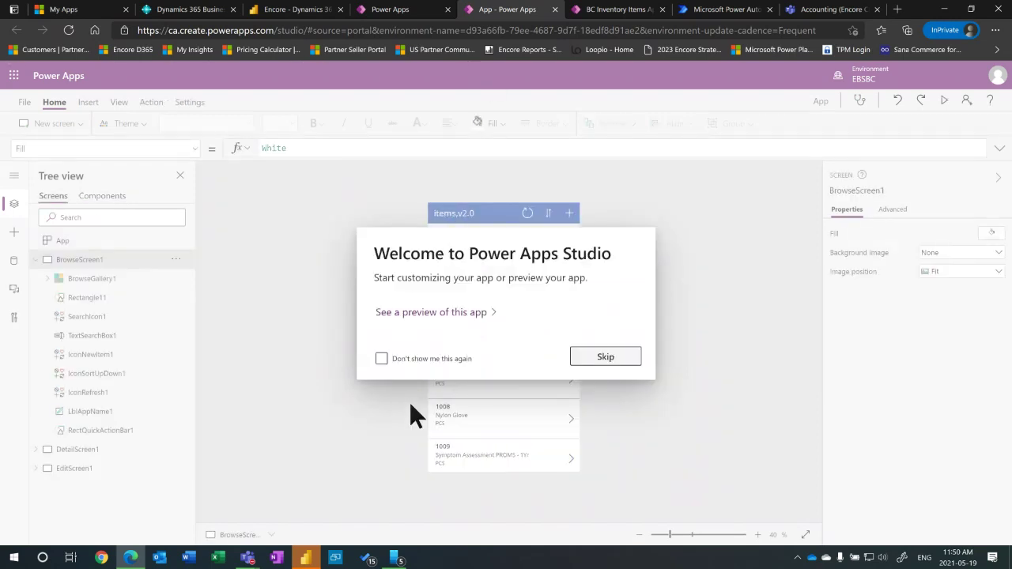
pyautogui.click(630, 366)
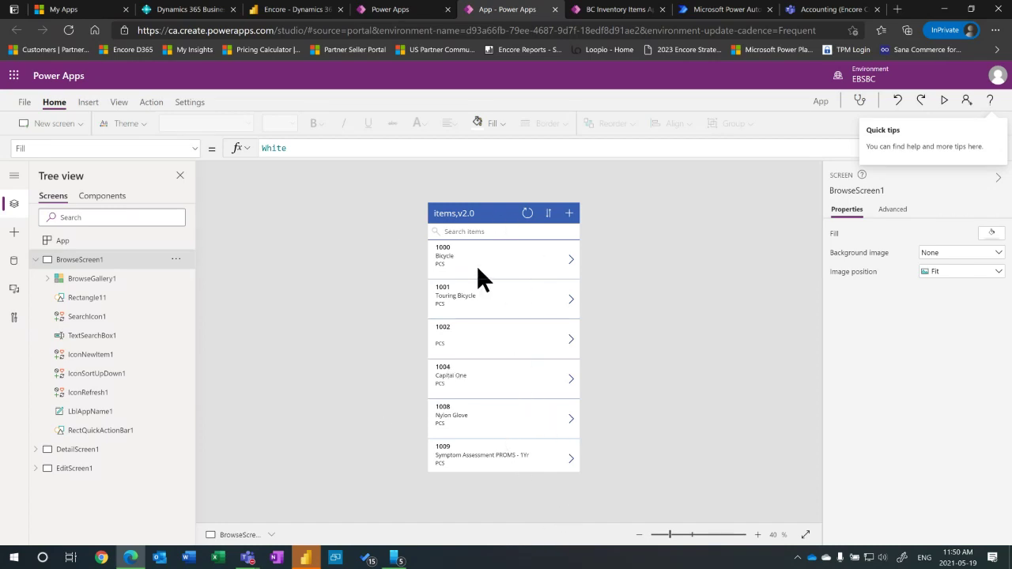
# Examine the generated DetailScreen1 and EditScreen1, including the number card on the edit form.
pyautogui.click(34, 260)
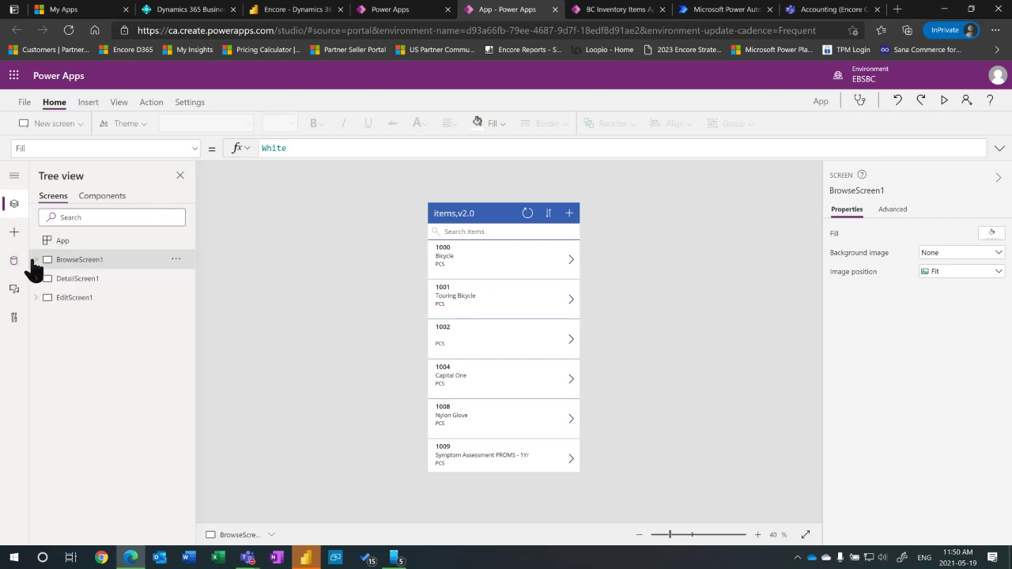
pyautogui.click(85, 283)
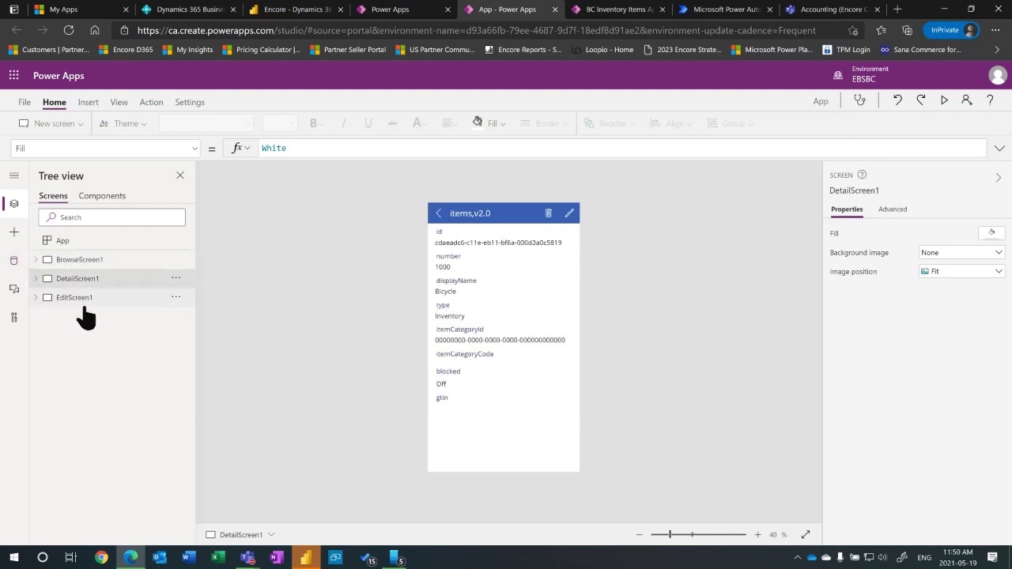
pyautogui.click(83, 299)
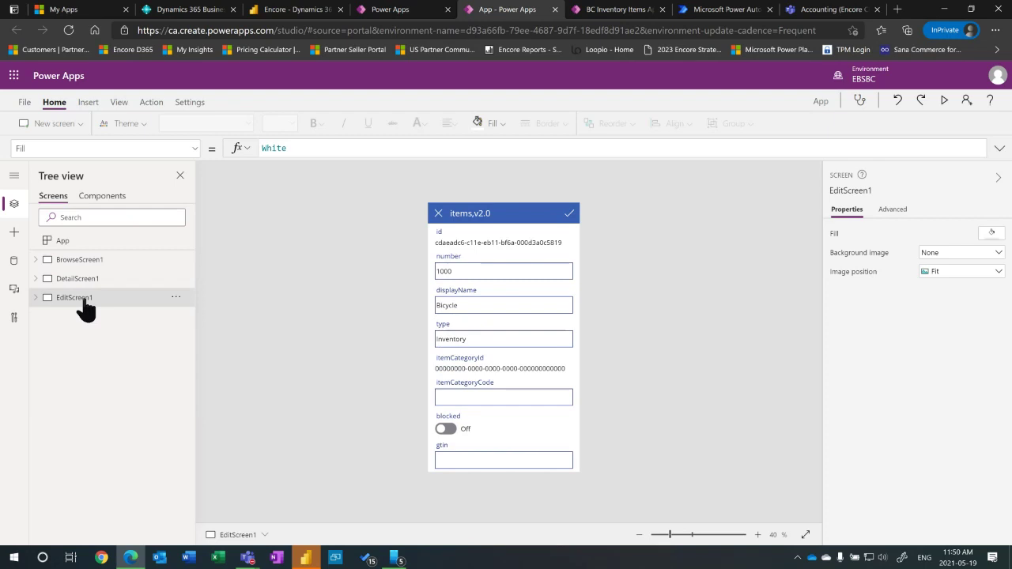
pyautogui.click(468, 275)
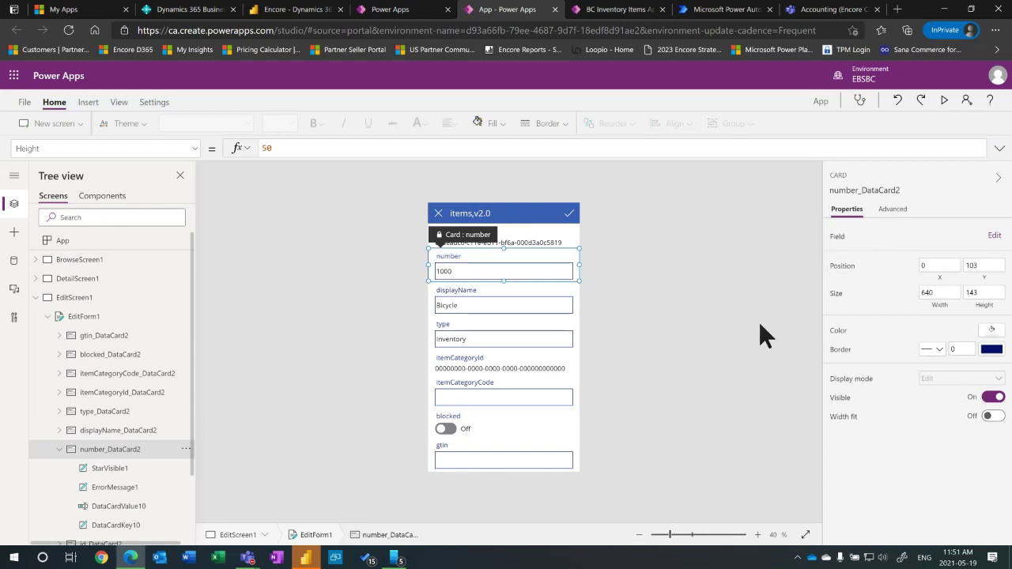
pyautogui.click(48, 298)
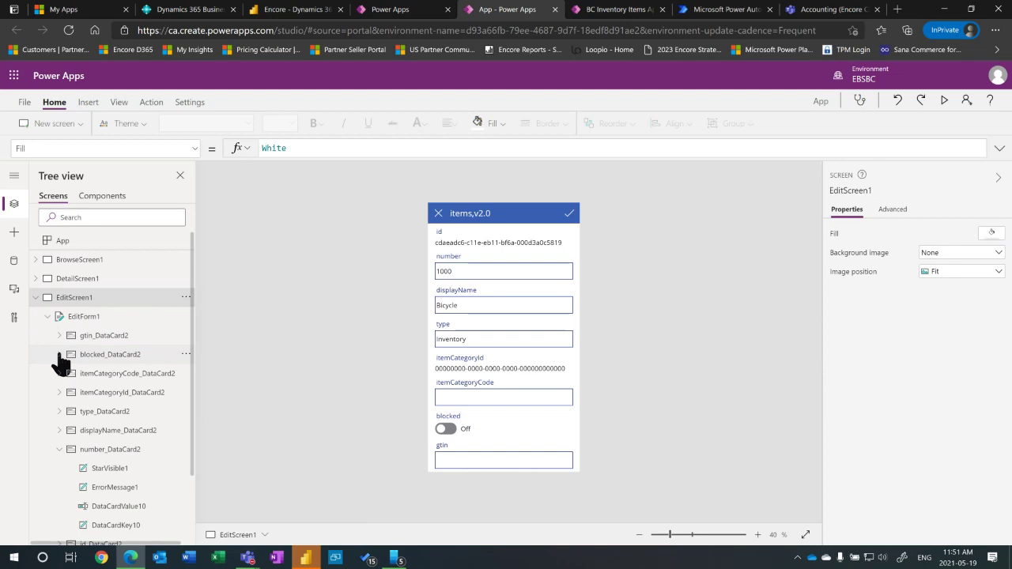
pyautogui.click(36, 297)
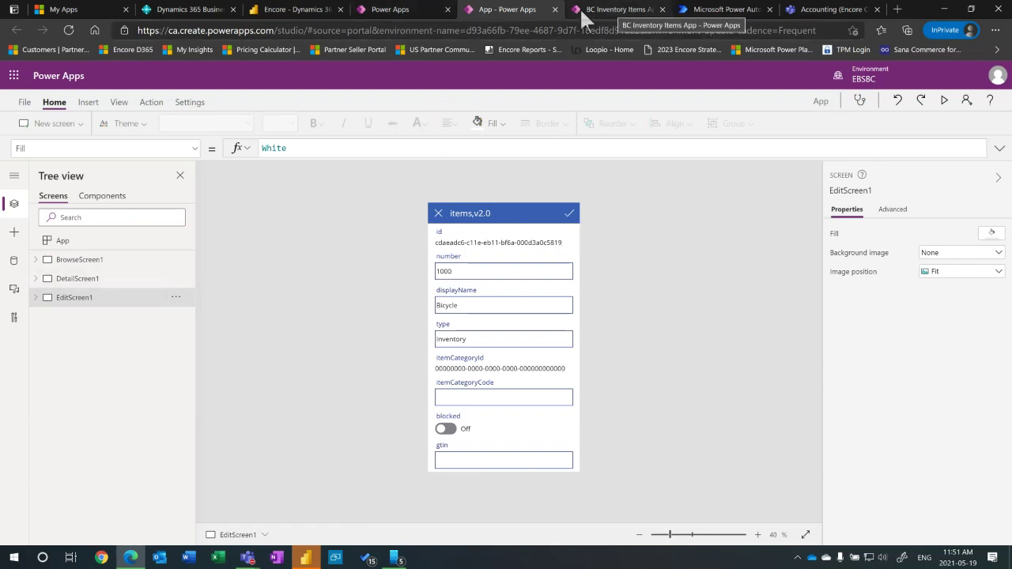
# Switch to Power Automate by way of Business Central and browse the available connectors.
pyautogui.click(197, 10)
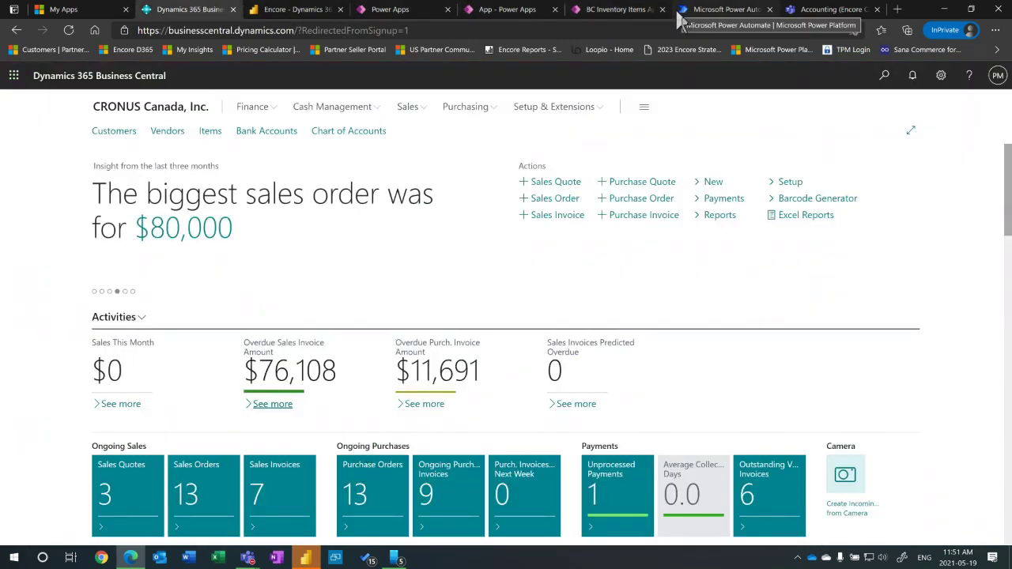
pyautogui.click(721, 11)
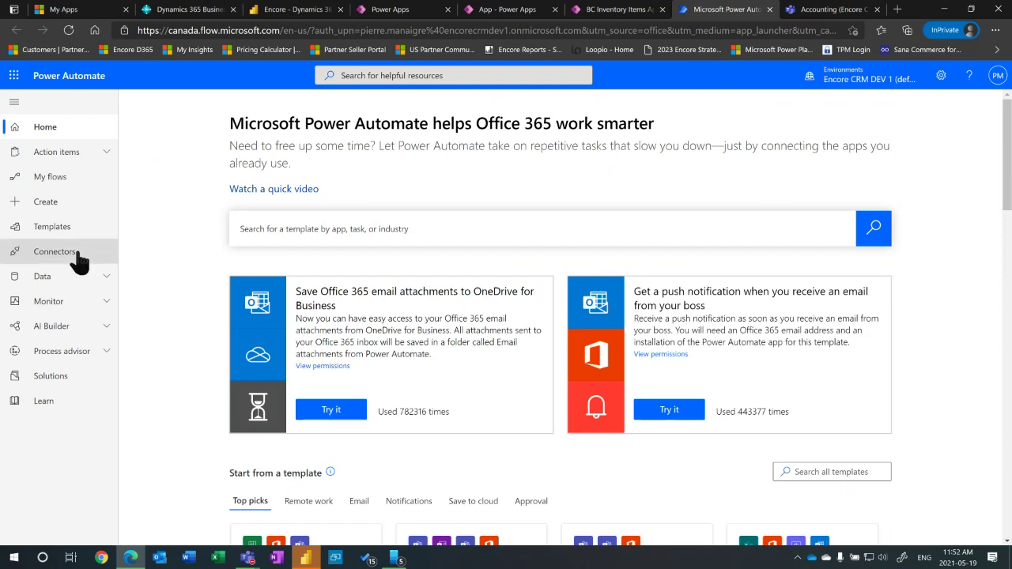
pyautogui.click(72, 283)
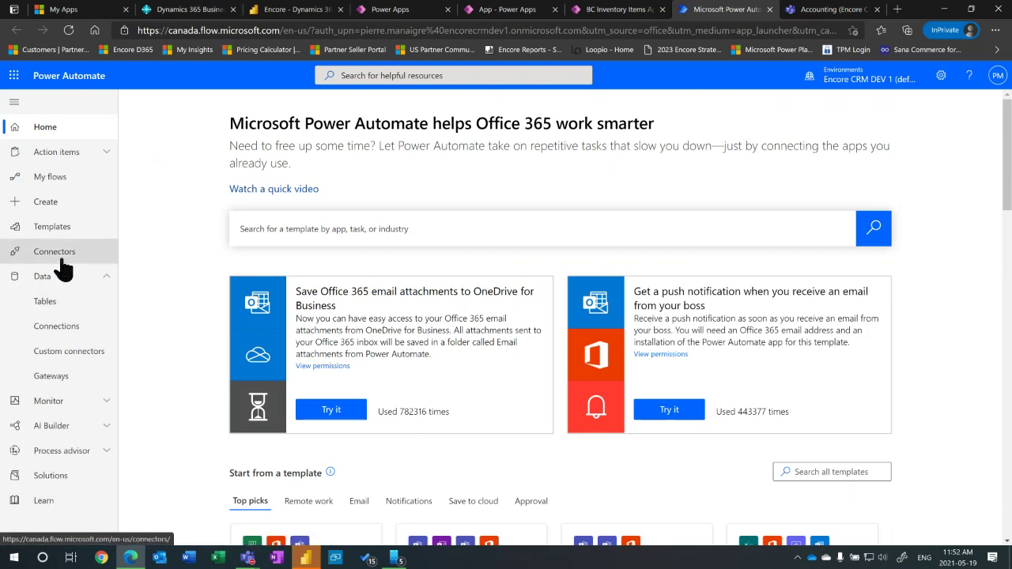
pyautogui.click(65, 253)
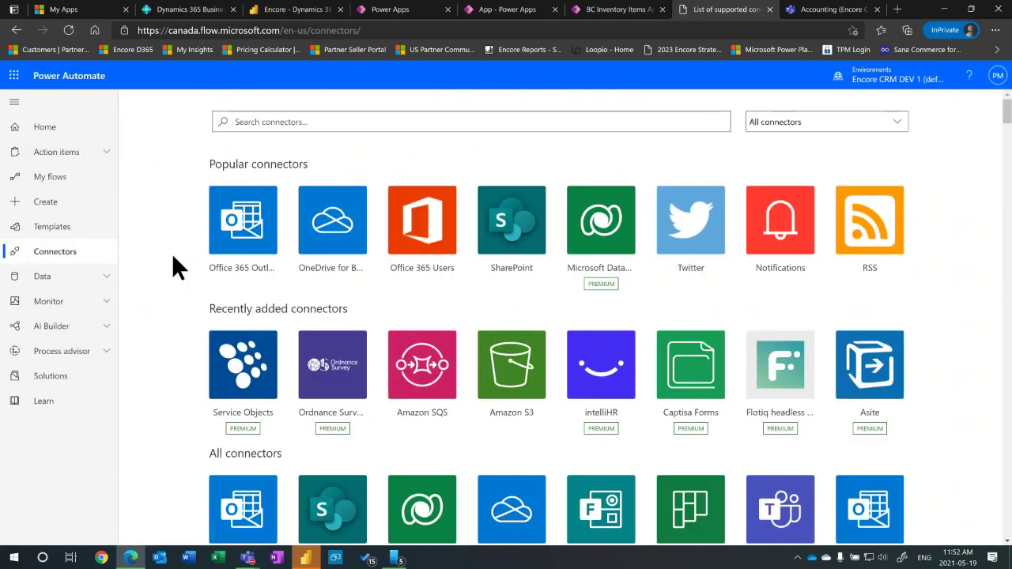
pyautogui.scroll(-2, 166, 309)
pyautogui.scroll(-1, 165, 309)
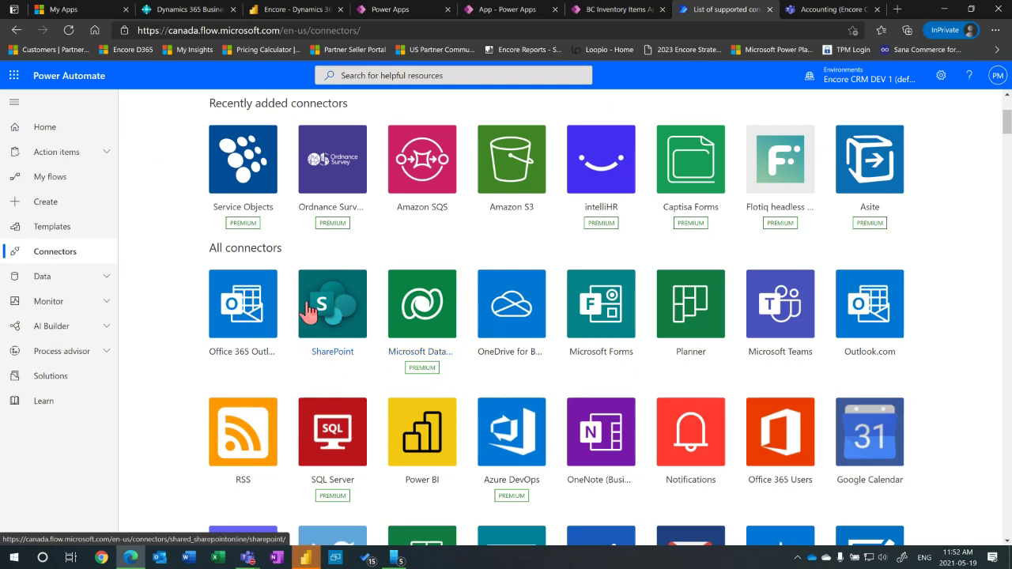
pyautogui.scroll(3, 344, 348)
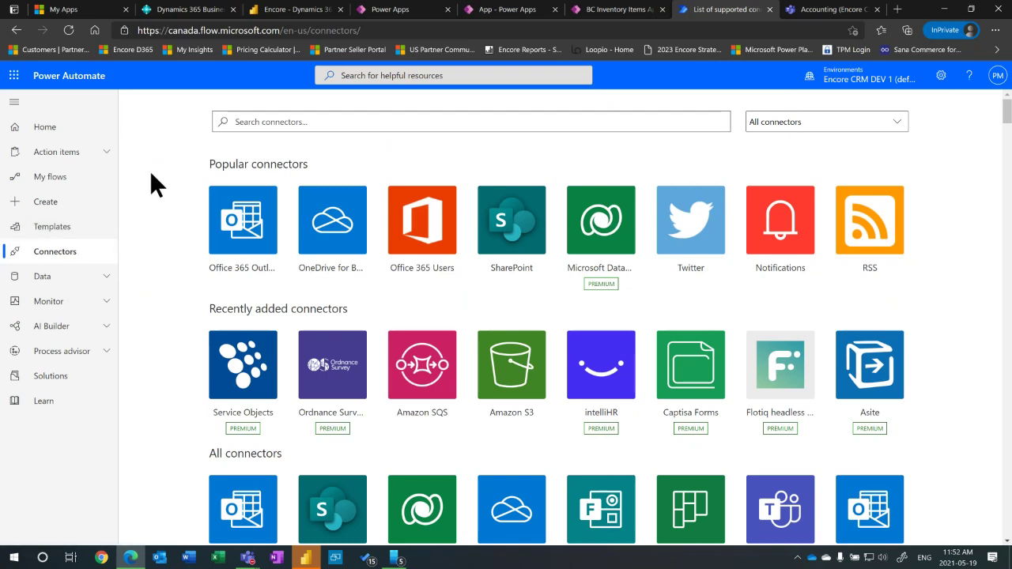
# Open the flow "Post overdue accounts from Business Central" for editing and expand its Post a message (V3) action.
pyautogui.click(71, 179)
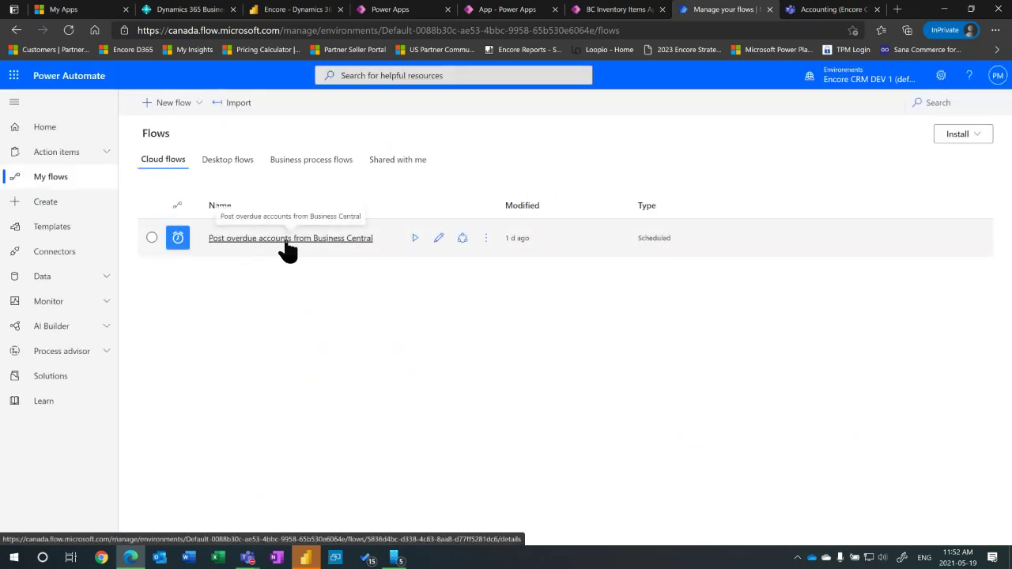
pyautogui.click(439, 238)
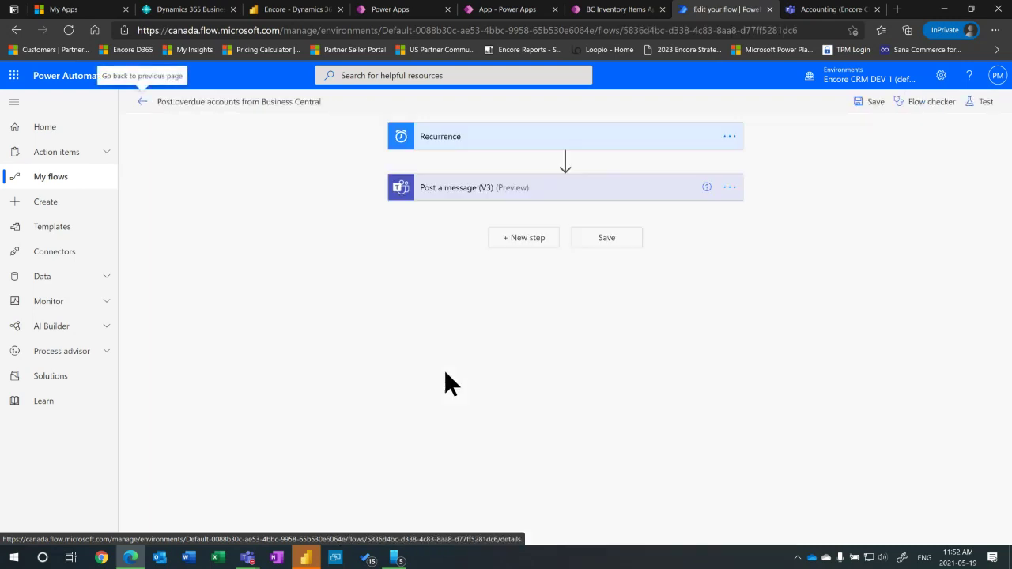
pyautogui.click(505, 196)
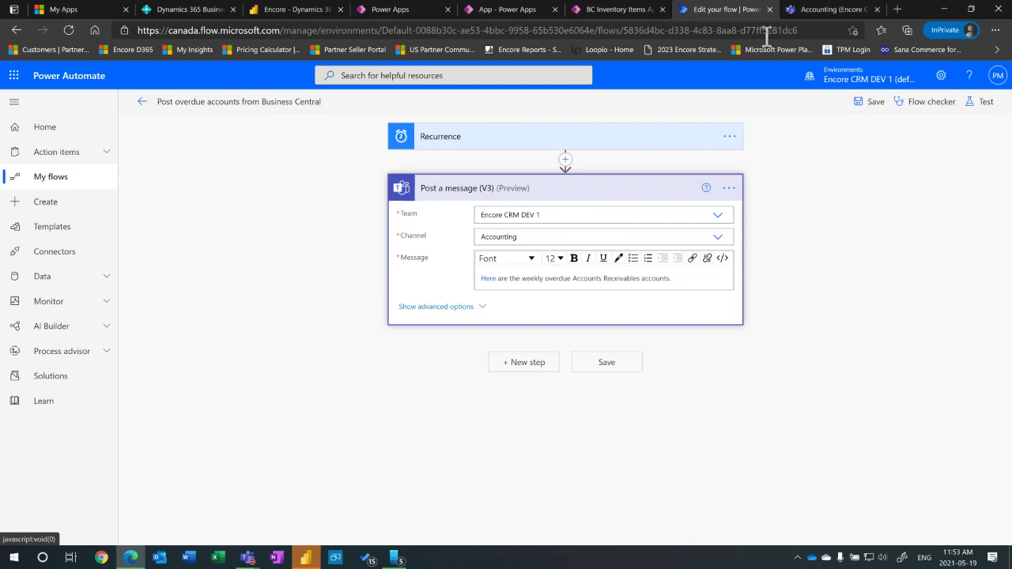
# Switch to Teams to view the message posted in the Accounting channel, and return to the message text in the flow.
pyautogui.click(803, 9)
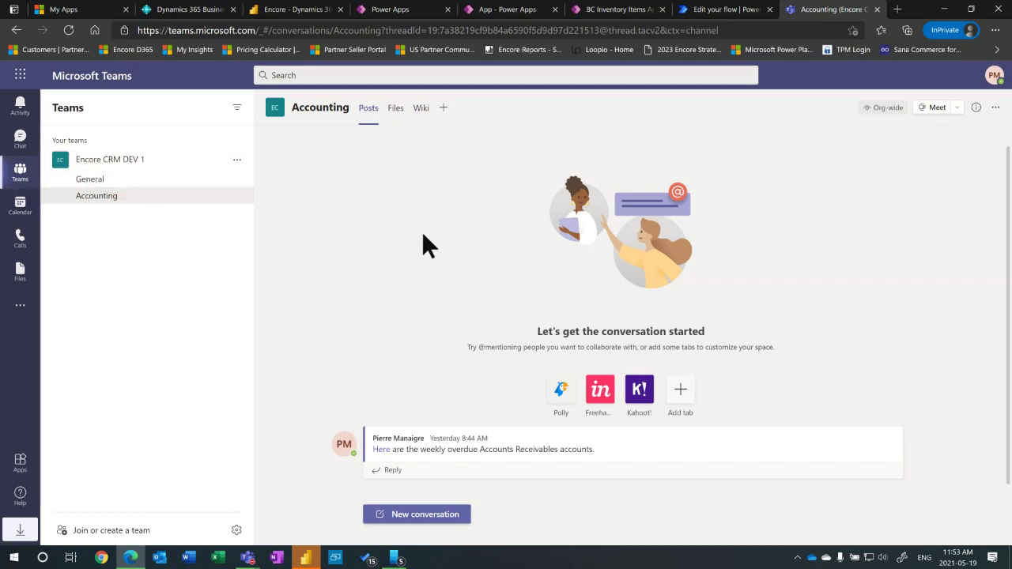
pyautogui.click(721, 9)
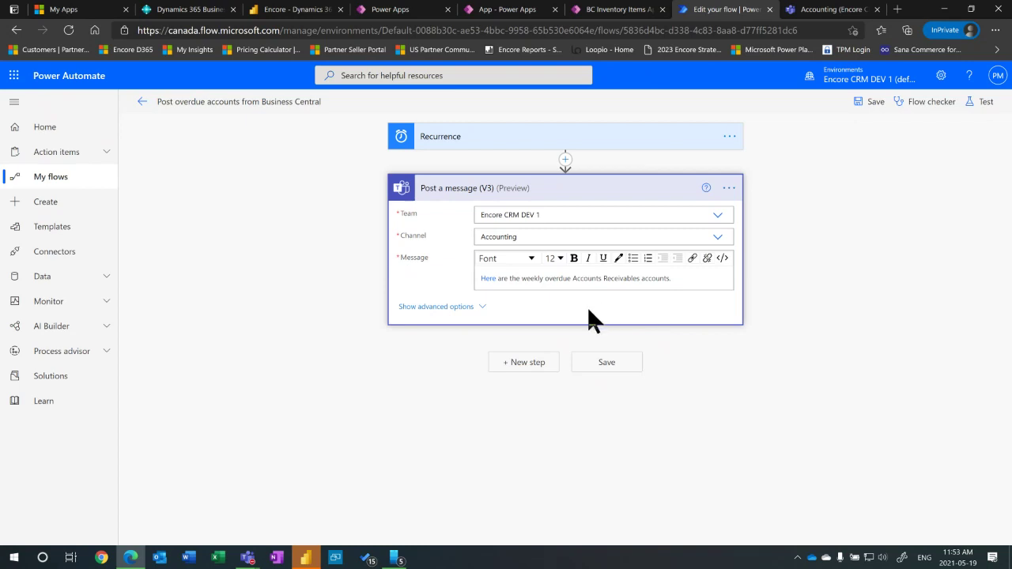
pyautogui.click(503, 281)
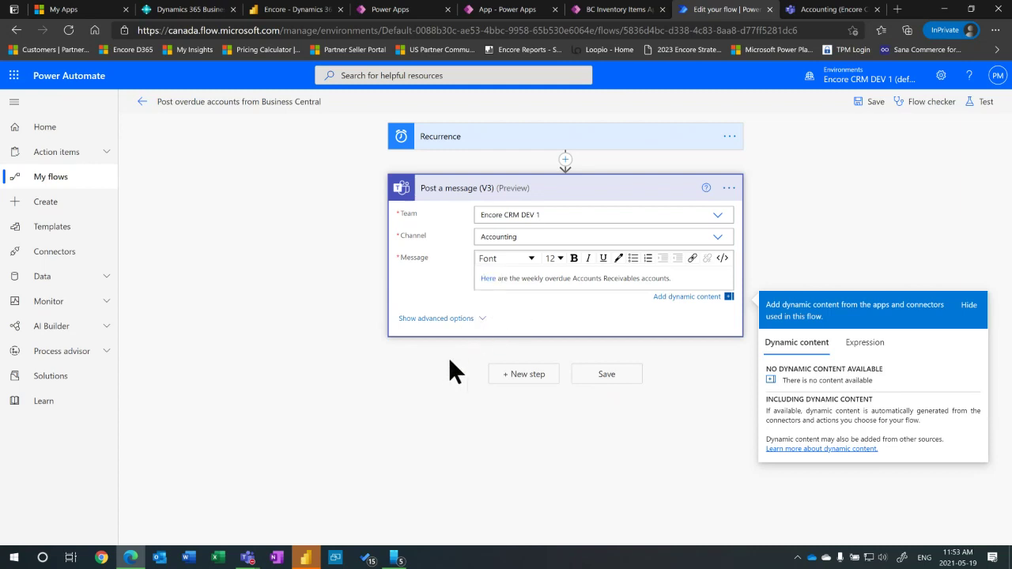
# Switch to Business Central, open the invoices behind Overdue Sales Invoice Amount, and look through the list.
pyautogui.click(190, 16)
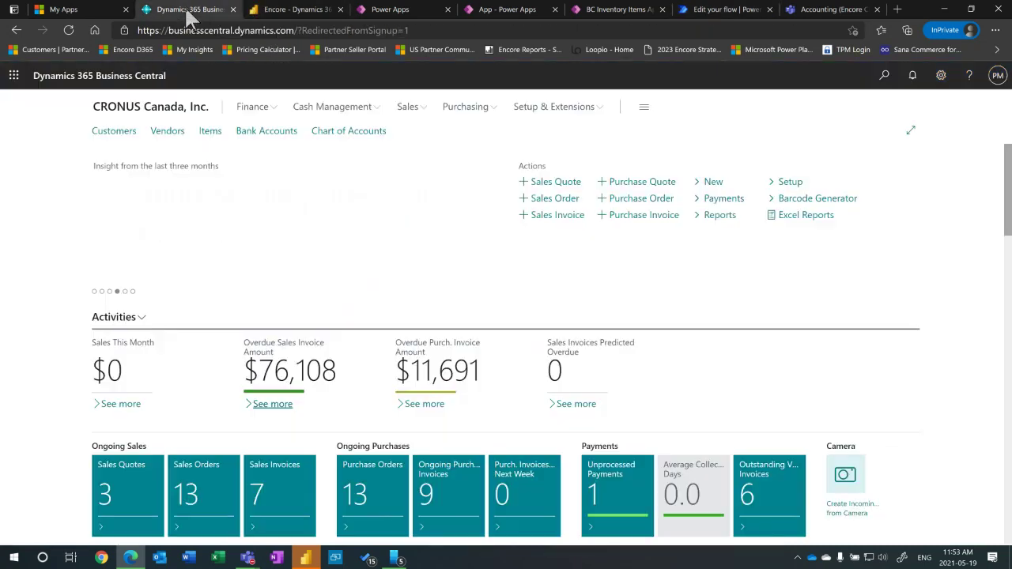
pyautogui.scroll(-1, 332, 190)
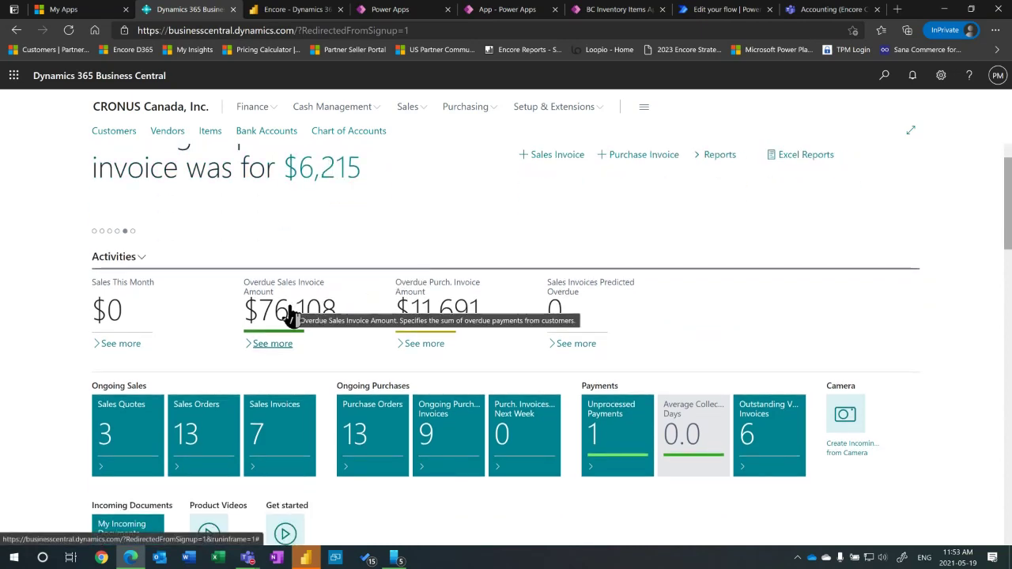
pyautogui.click(305, 294)
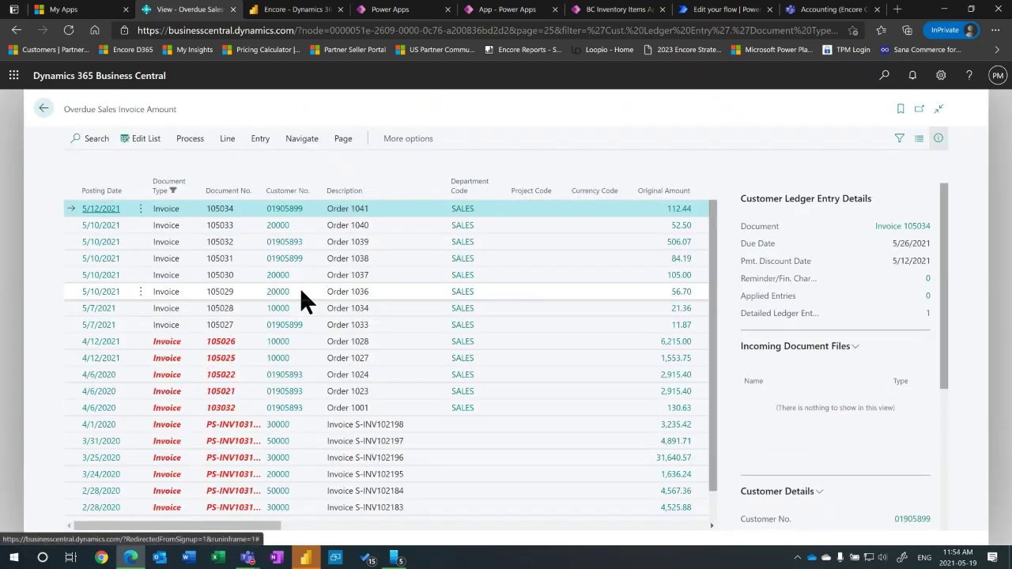
pyautogui.scroll(-1, 268, 397)
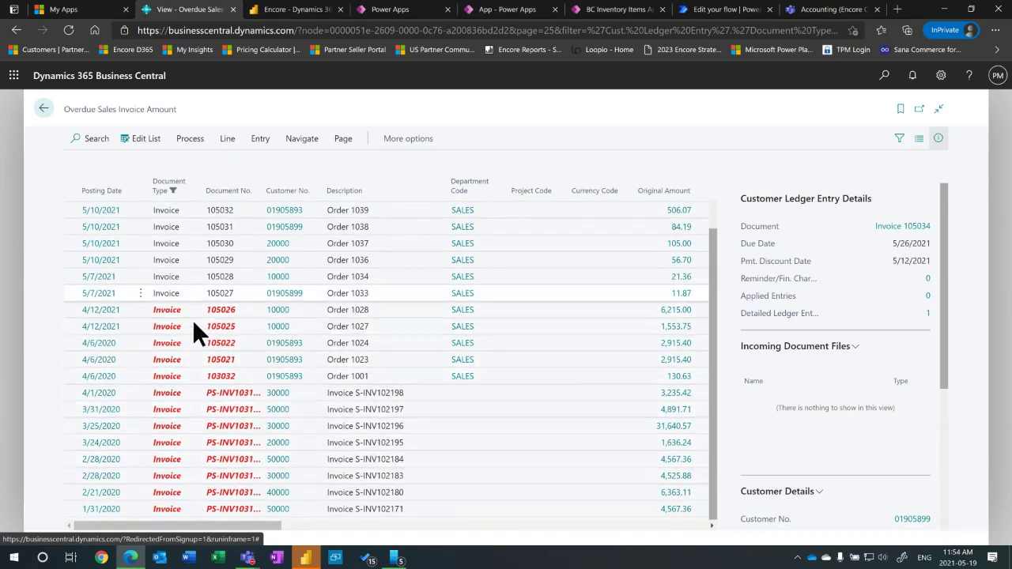
pyautogui.scroll(1, 188, 427)
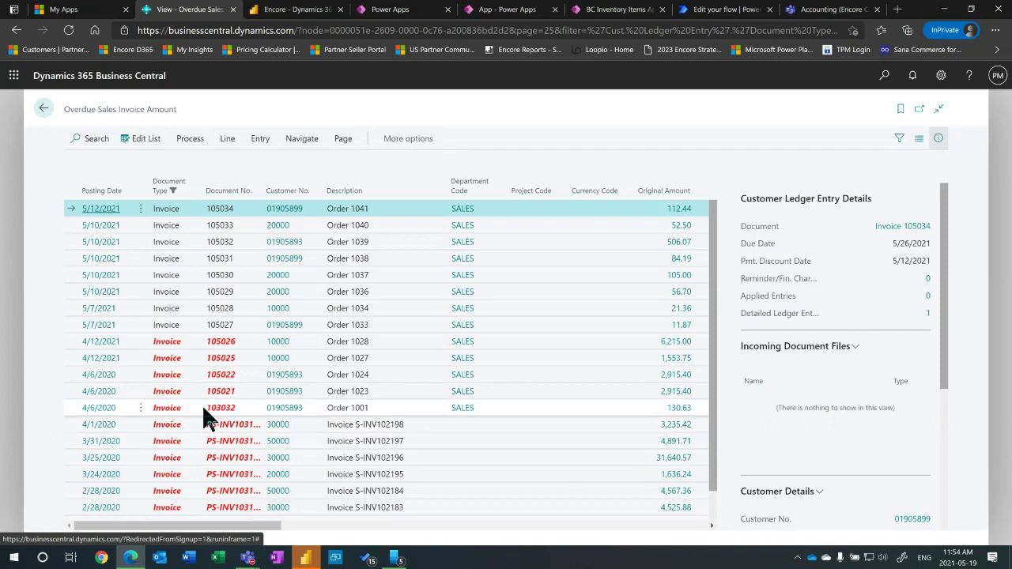
# Copy the web address of the Overdue Sales Invoice Amount list.
pyautogui.click(397, 30)
pyautogui.rightClick(398, 35)
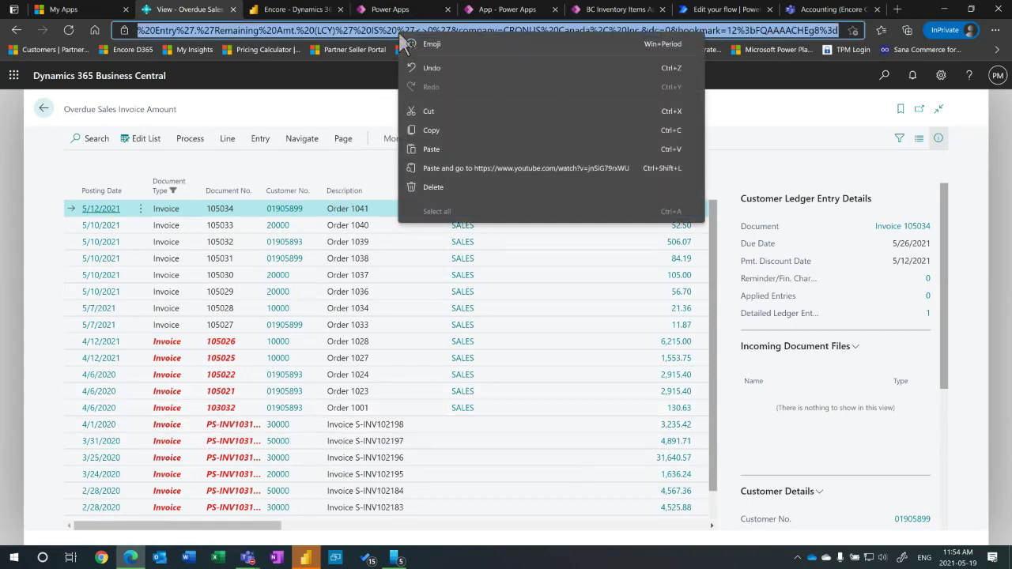
pyautogui.click(441, 126)
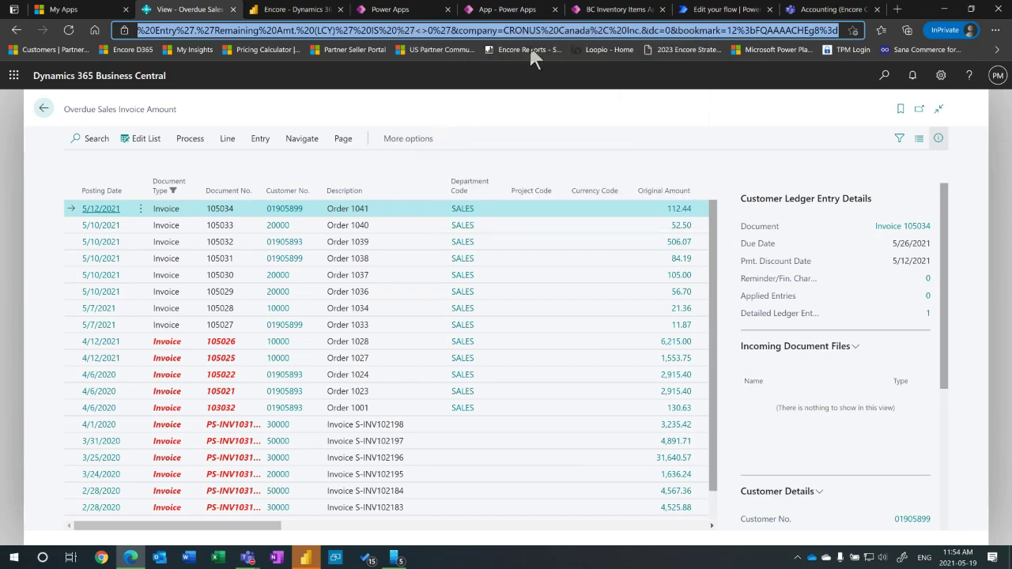
# Switch to the flow in Power Automate and try to link the word "weekly" in the Teams message to the copied web address.
pyautogui.click(728, 10)
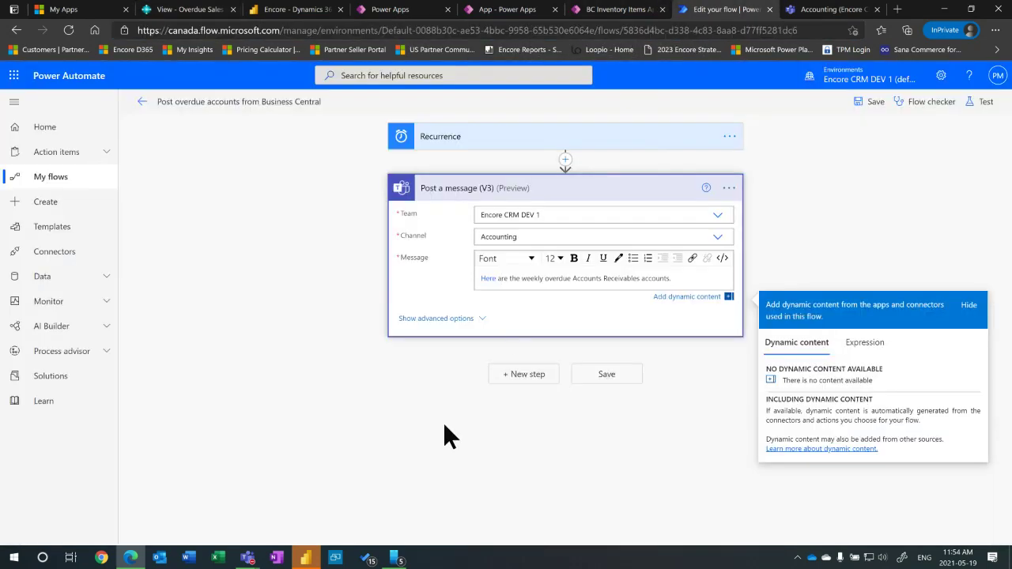
pyautogui.doubleClick(526, 279)
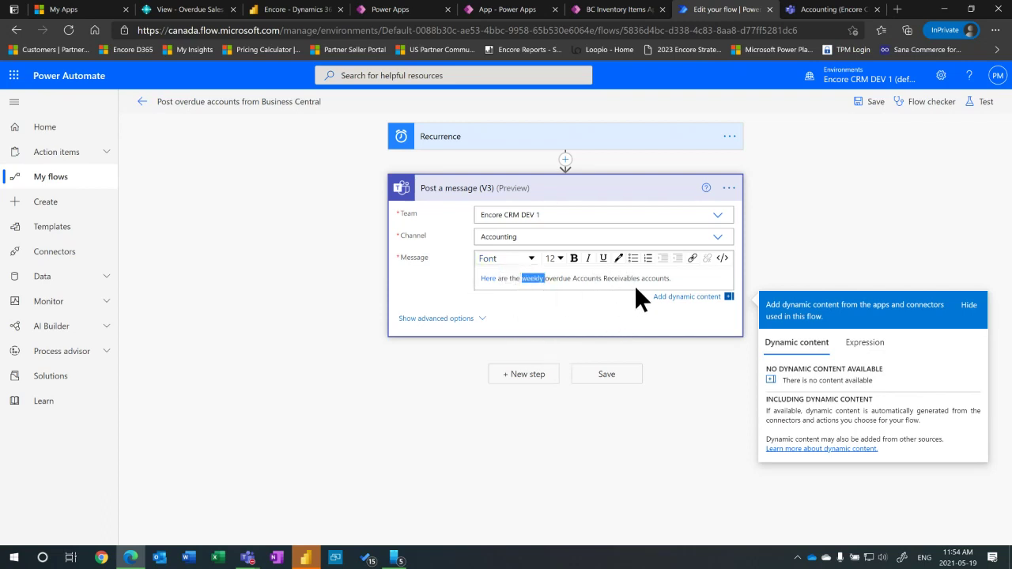
pyautogui.click(693, 259)
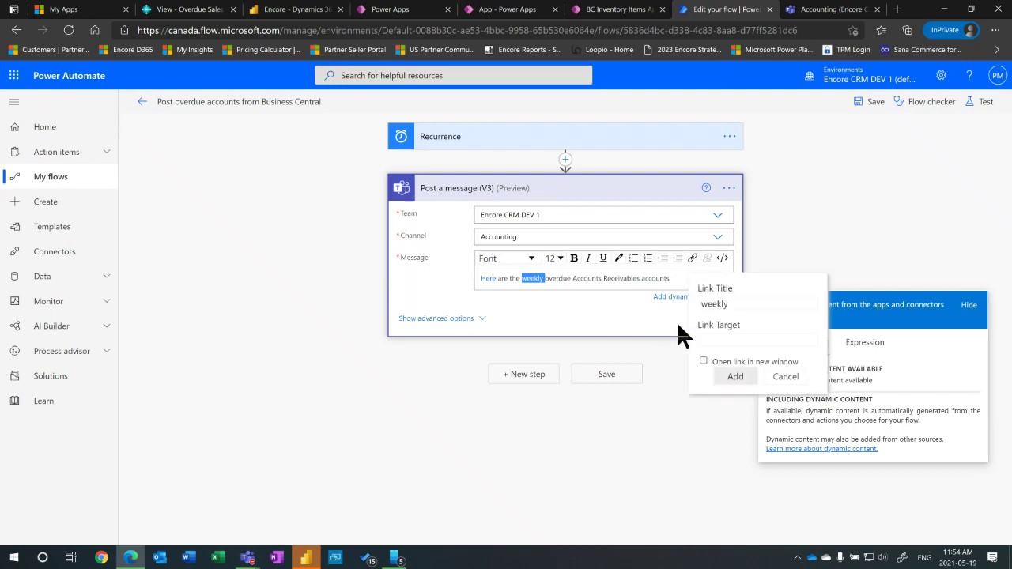
pyautogui.click(716, 340)
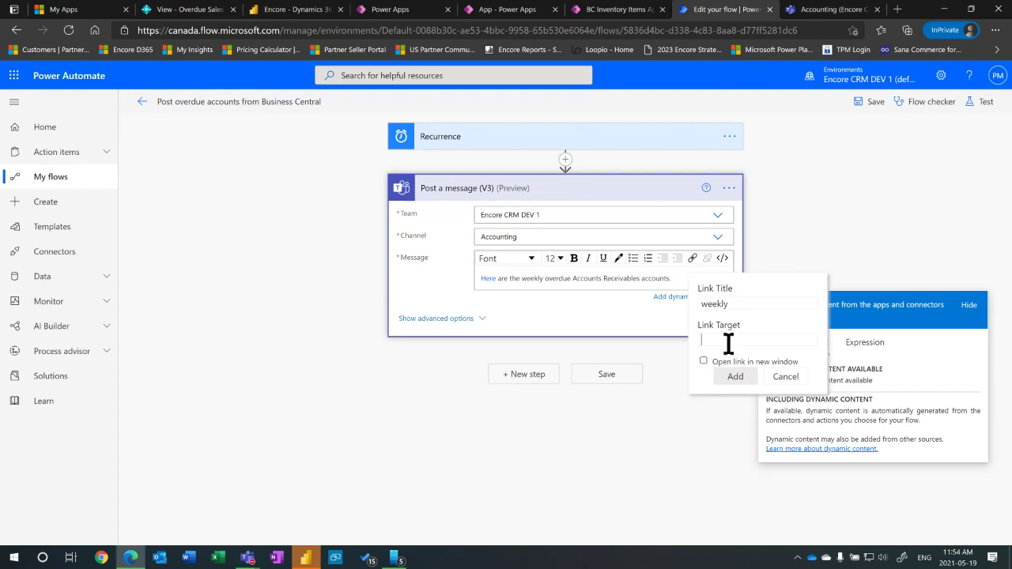
pyautogui.hotkey('ctrl', 'v')
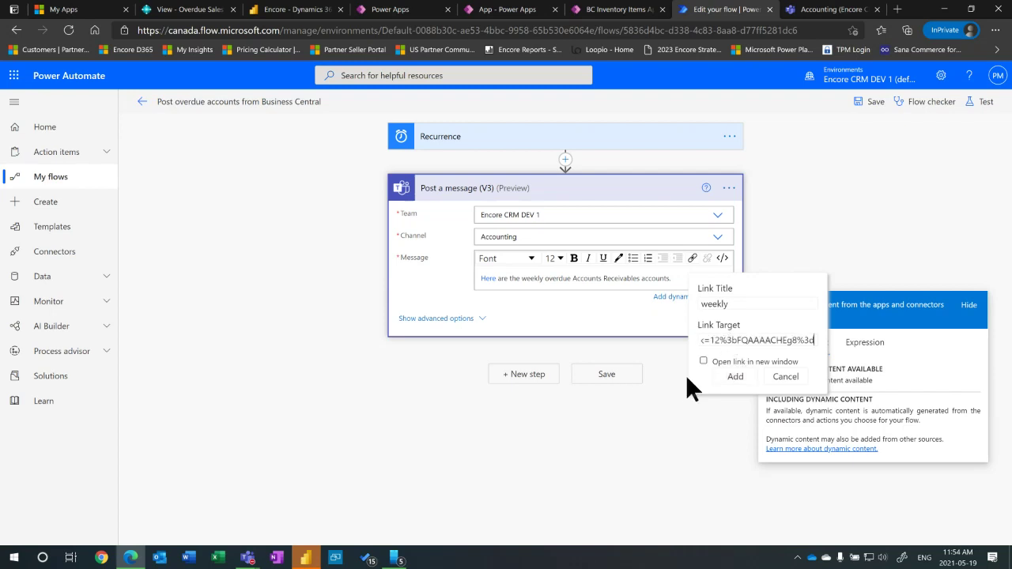
pyautogui.click(737, 378)
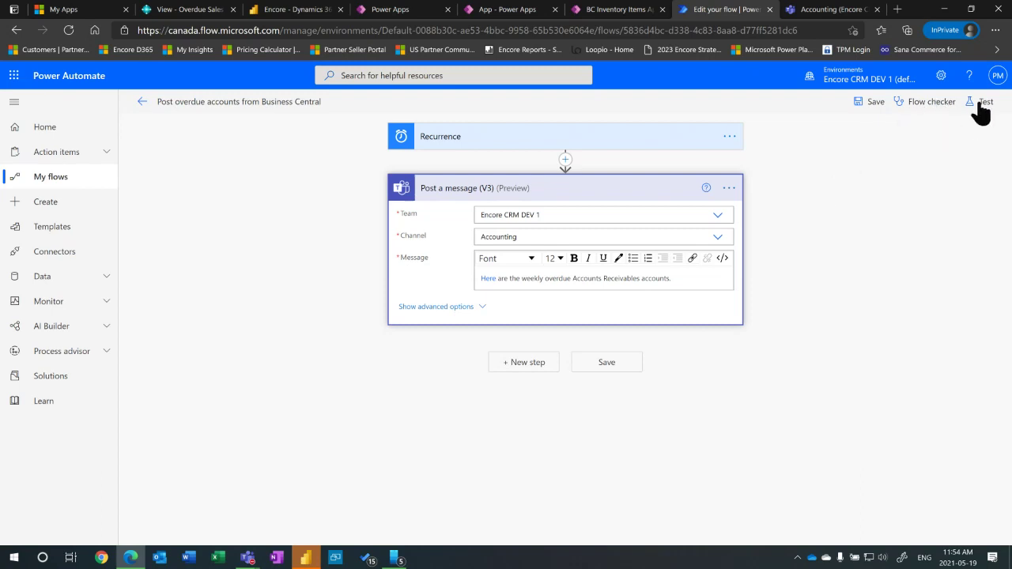
# Switch to Teams and open the overdue invoices through the "Here" link in the Accounting channel message.
pyautogui.click(882, 9)
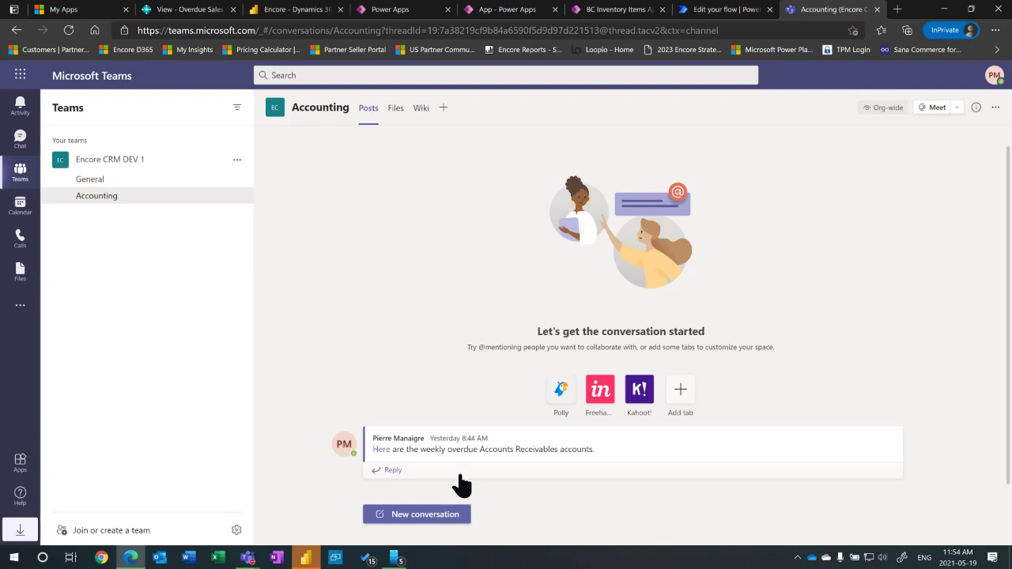
pyautogui.click(386, 451)
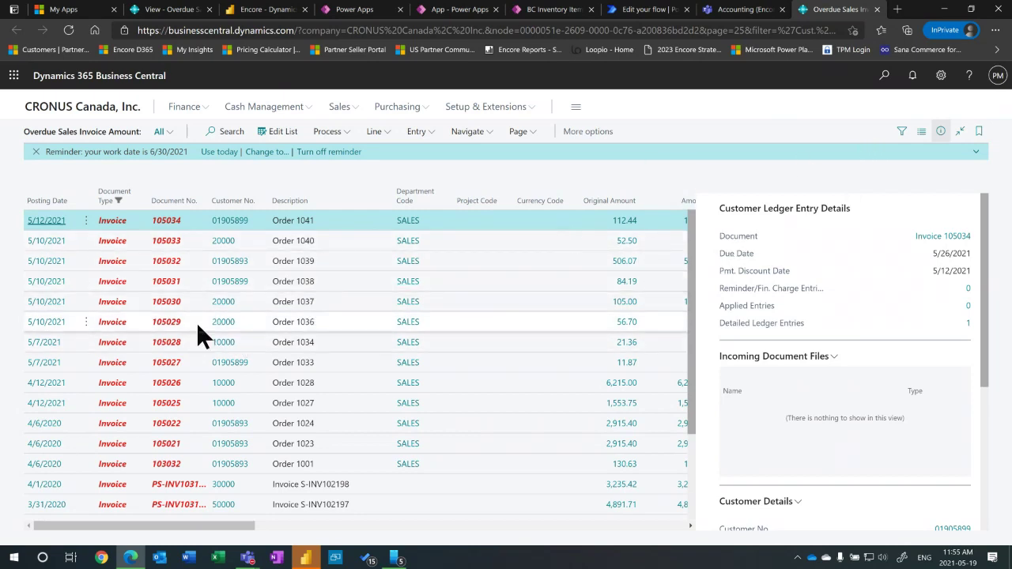
# Set the work date to 5/19/2021 in the Business Central user settings.
pyautogui.click(943, 76)
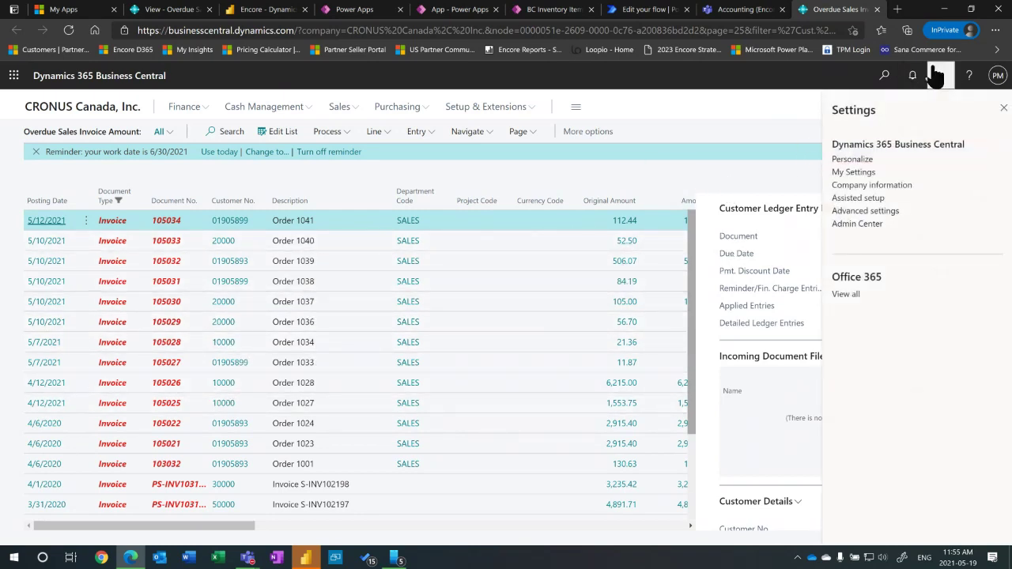
pyautogui.click(860, 172)
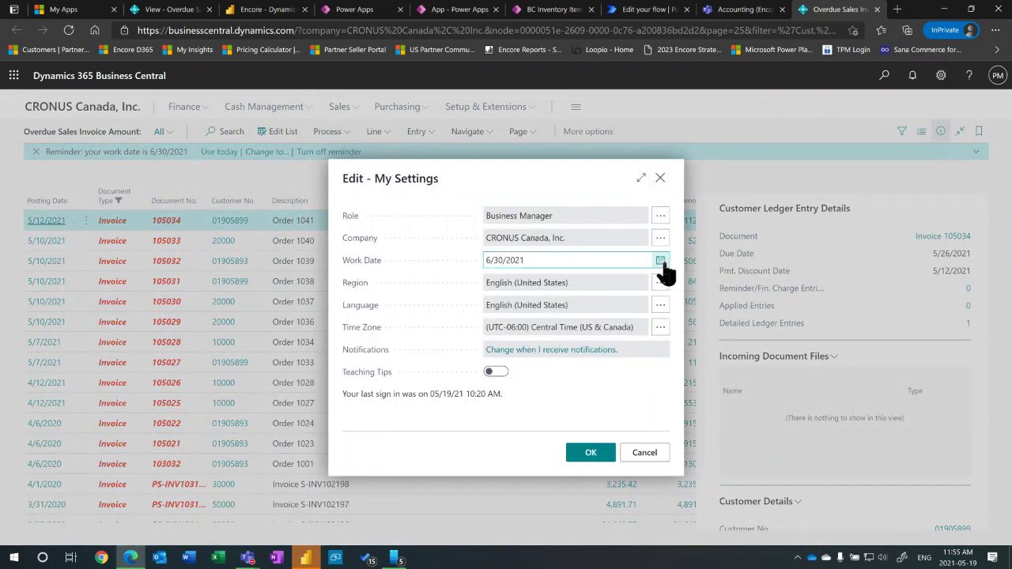
pyautogui.click(660, 260)
pyautogui.click(511, 380)
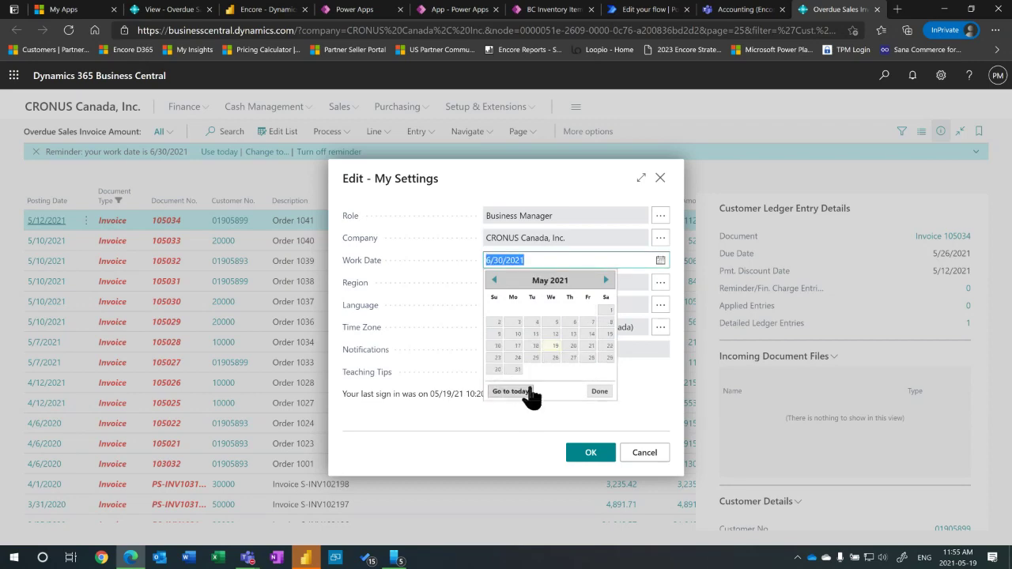
pyautogui.click(553, 343)
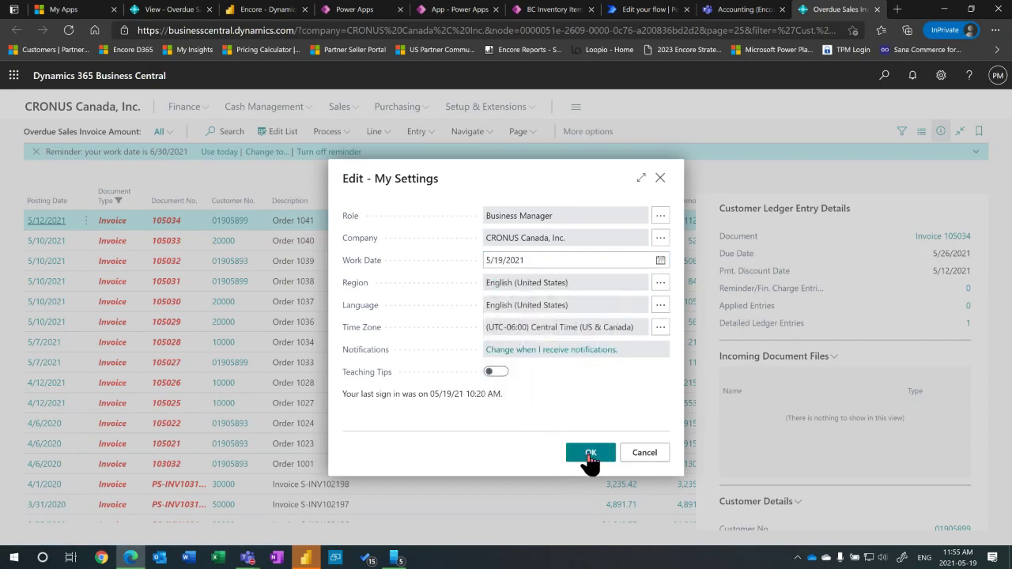
pyautogui.click(589, 453)
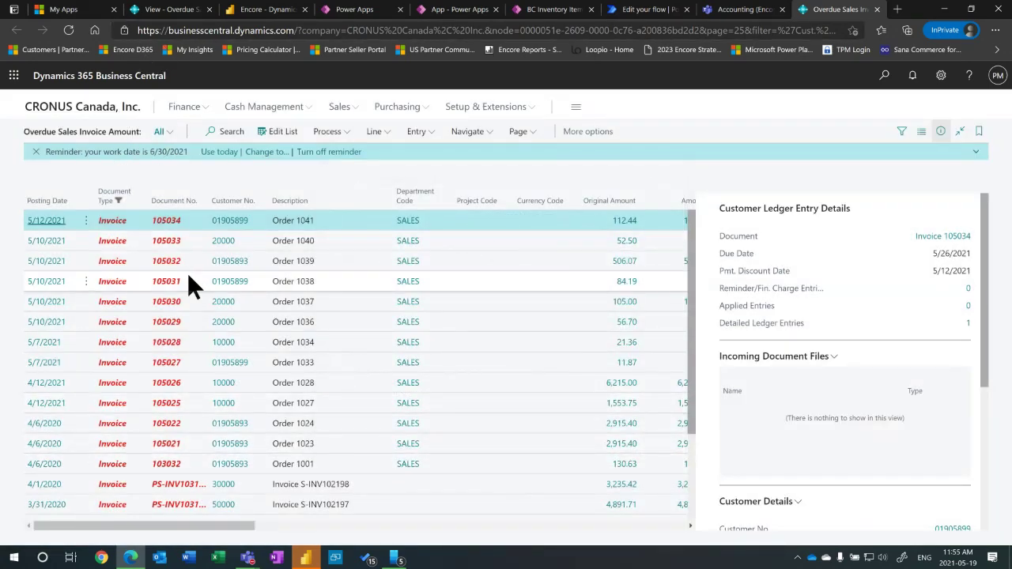
# Return to the company home page, open the invoices behind Overdue Sales Invoice Amount, and look through the list.
pyautogui.click(265, 106)
pyautogui.click(61, 114)
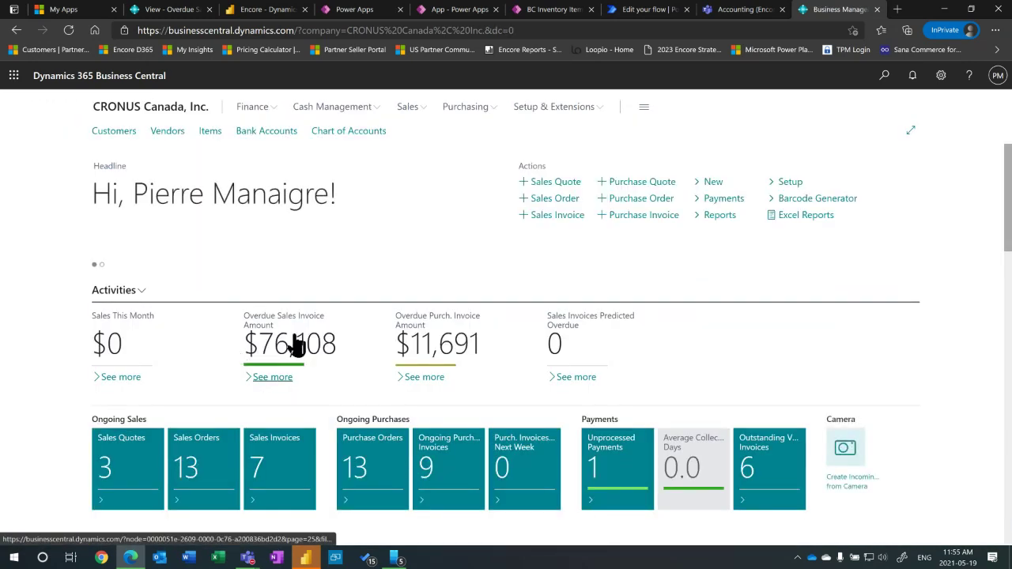
pyautogui.click(256, 351)
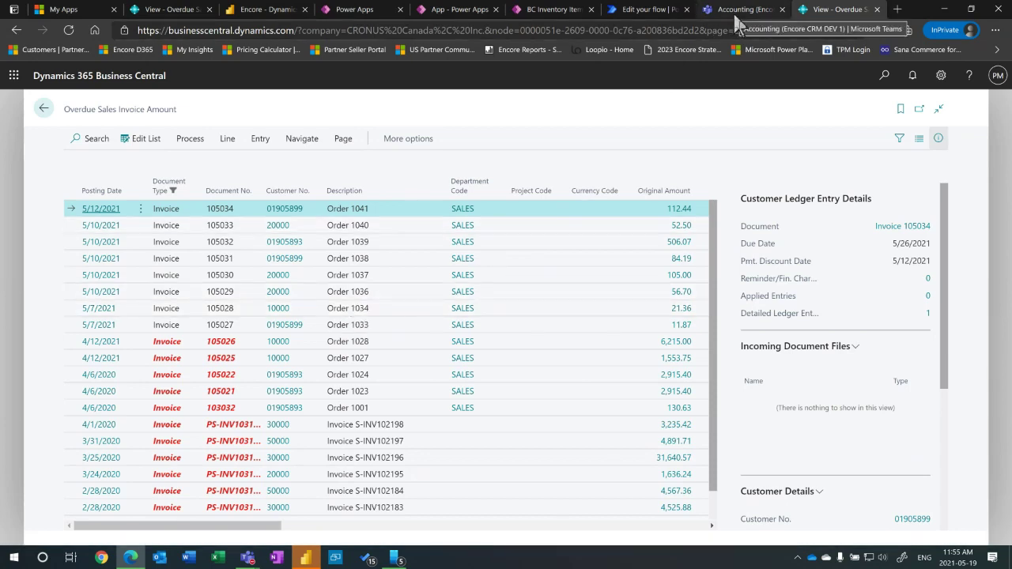
pyautogui.scroll(-1, 317, 316)
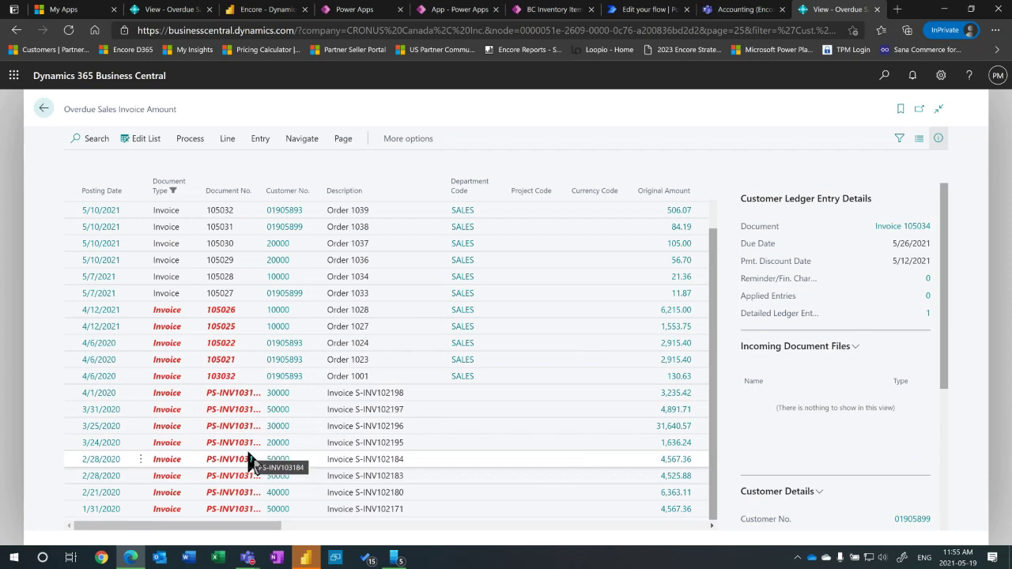
# Switch to Teams and examine the web address behind the "Here" link in the Accounting channel message.
pyautogui.click(752, 14)
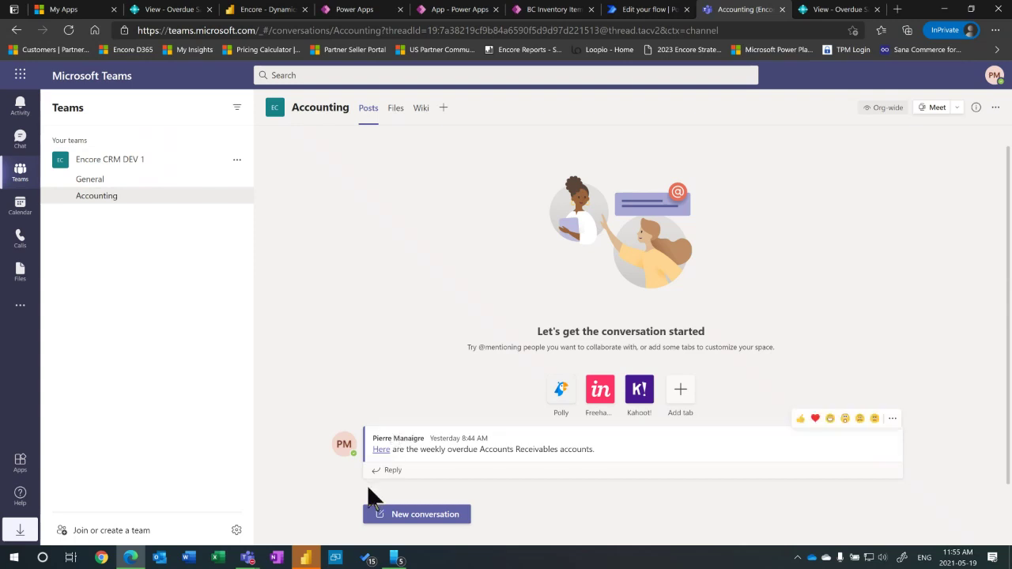
pyautogui.moveTo(381, 452)
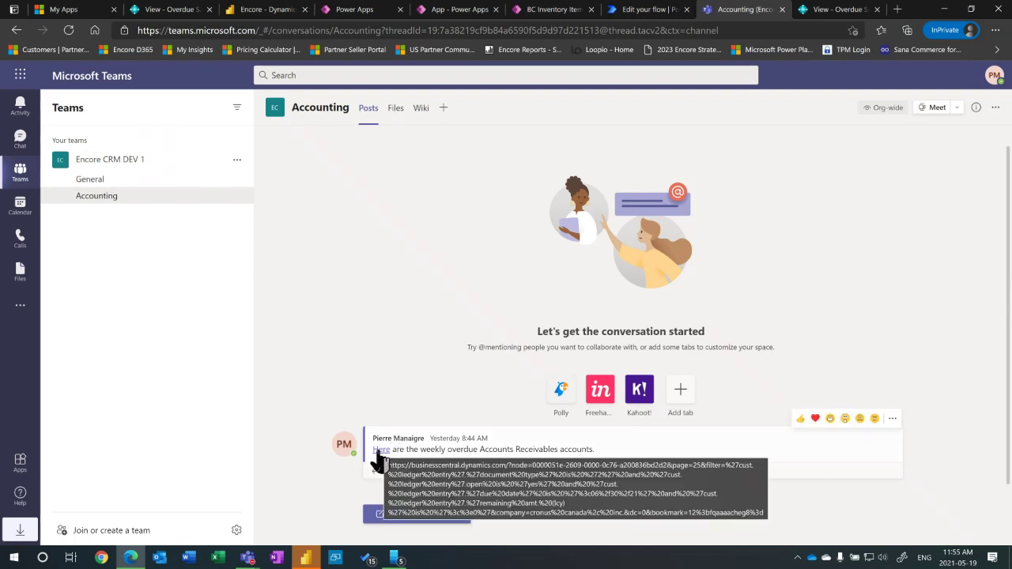
pyautogui.rightClick(381, 455)
pyautogui.click(326, 389)
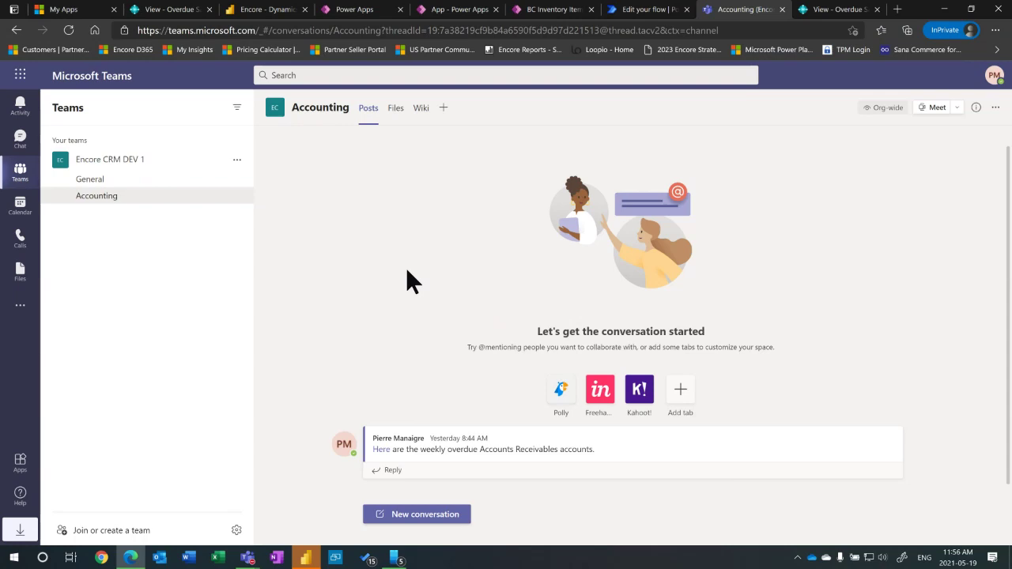
# Switch to Business Central, leave the overdue invoice list for the home page, and open the Customers list.
pyautogui.click(190, 11)
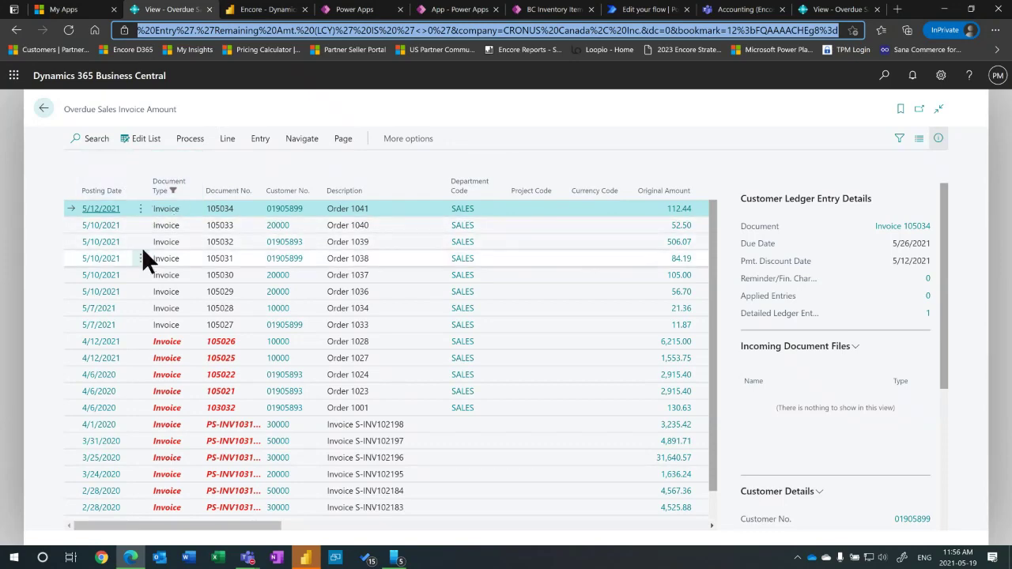
pyautogui.click(42, 110)
pyautogui.scroll(-3, 227, 356)
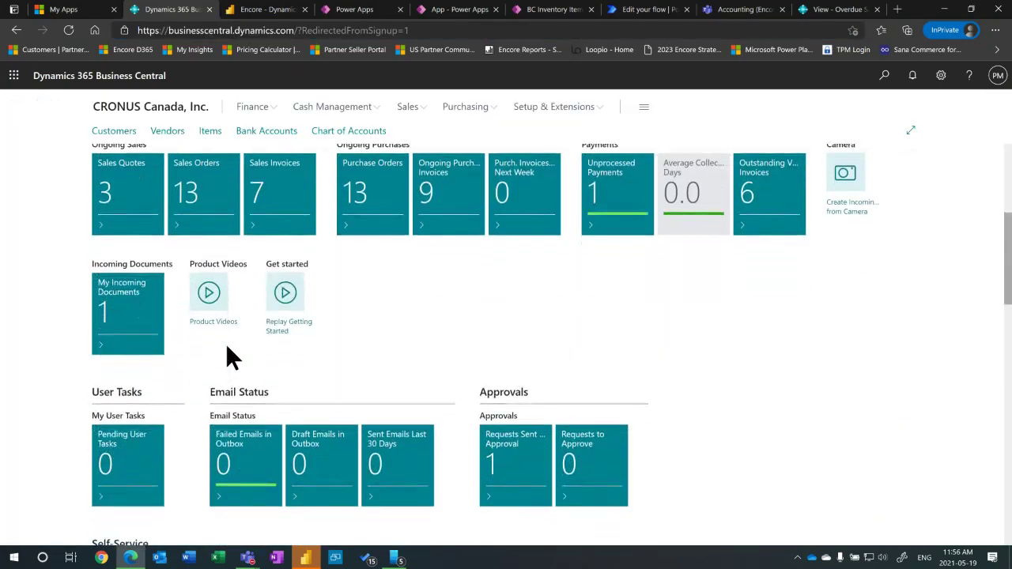
pyautogui.scroll(3, 227, 355)
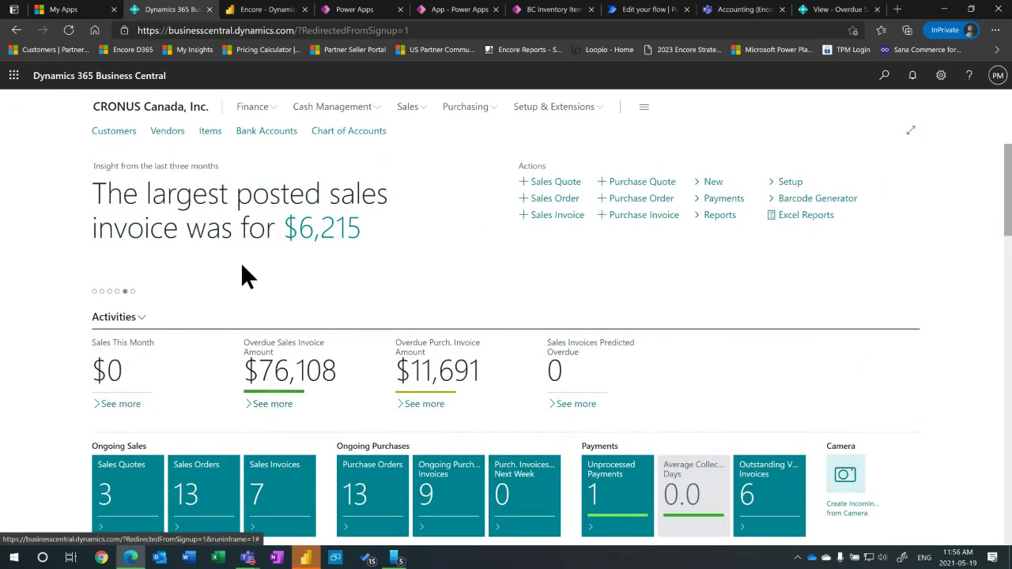
# Switch to Teams, search the available apps for "business central", and view the Business Central app's details.
pyautogui.click(727, 10)
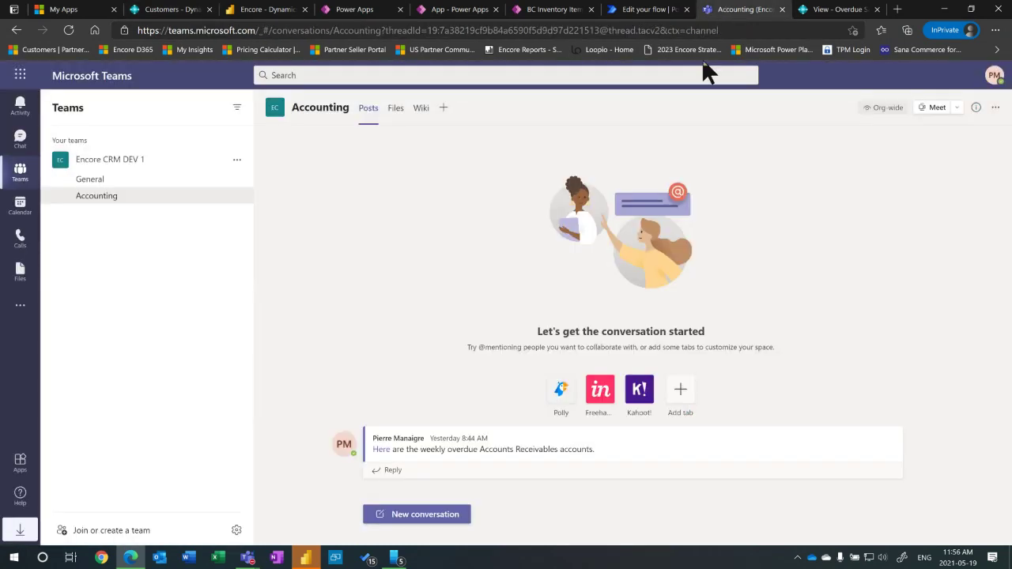
pyautogui.click(21, 307)
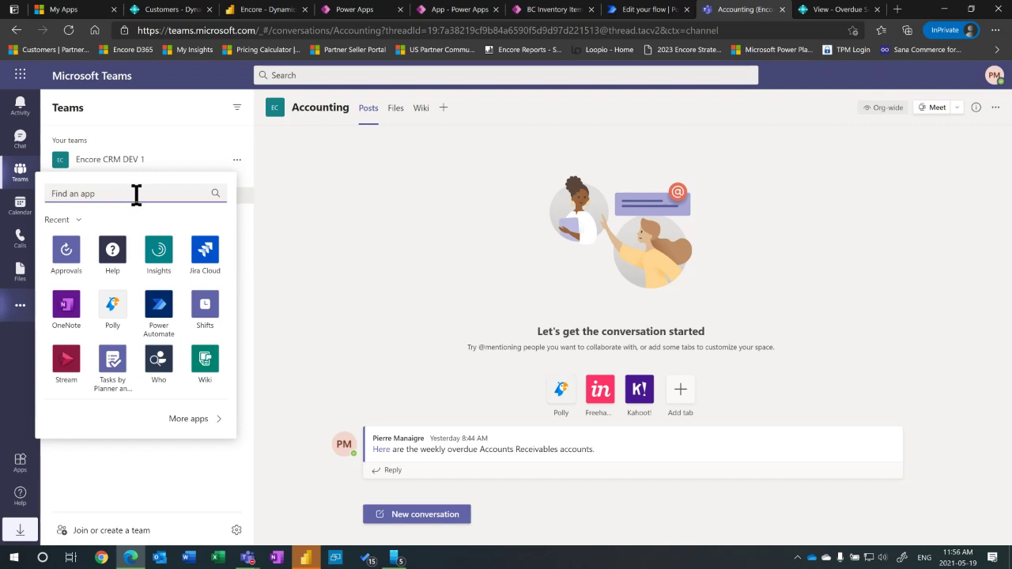
pyautogui.write('buisness ')
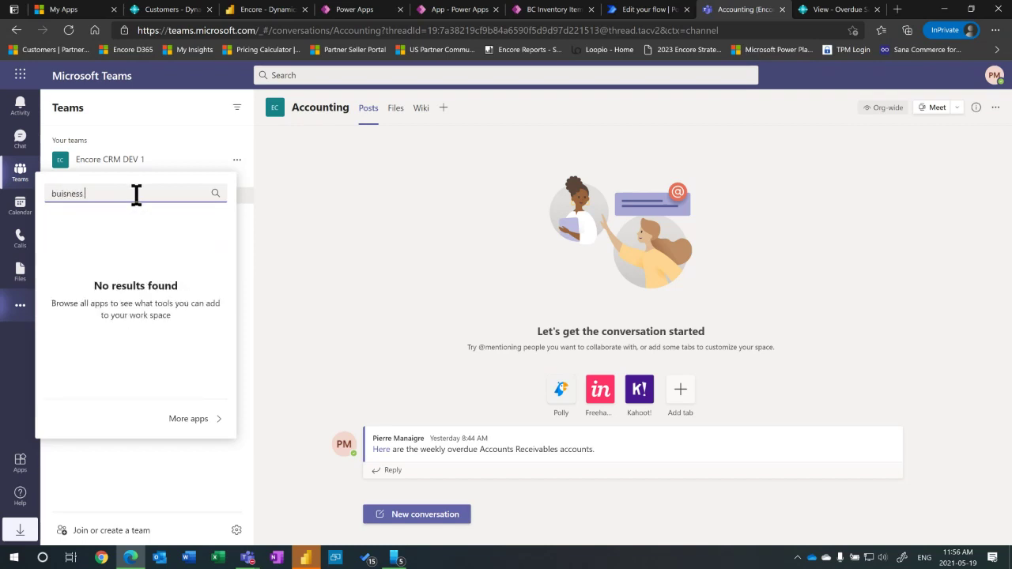
pyautogui.write('central')
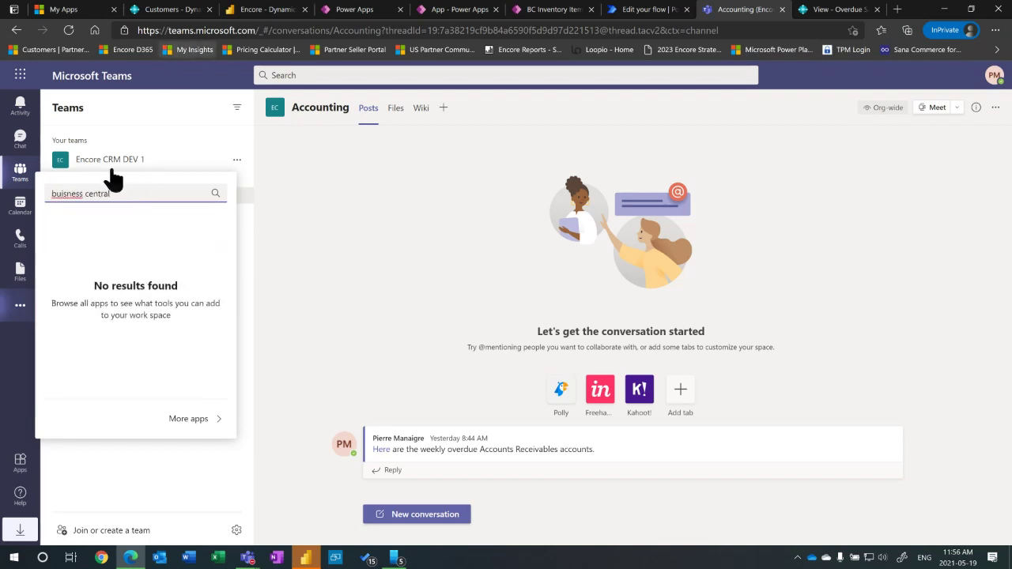
pyautogui.rightClick(59, 197)
pyautogui.click(98, 210)
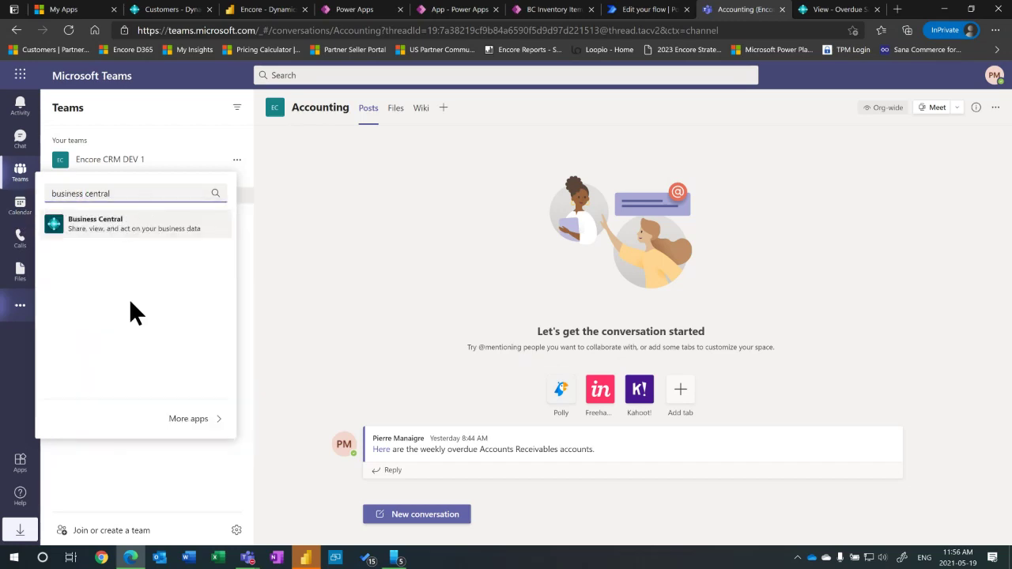
pyautogui.click(134, 230)
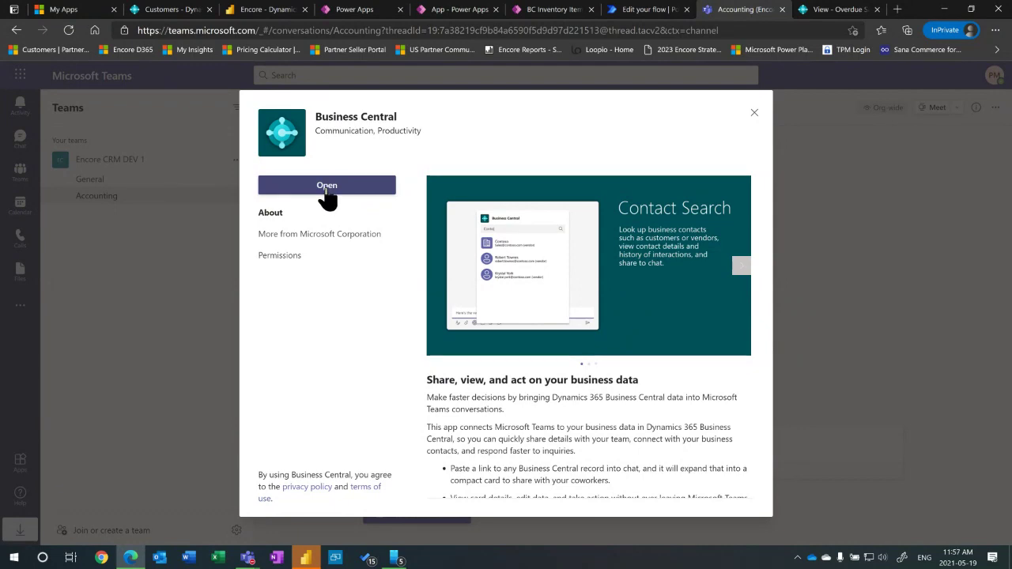
pyautogui.click(755, 112)
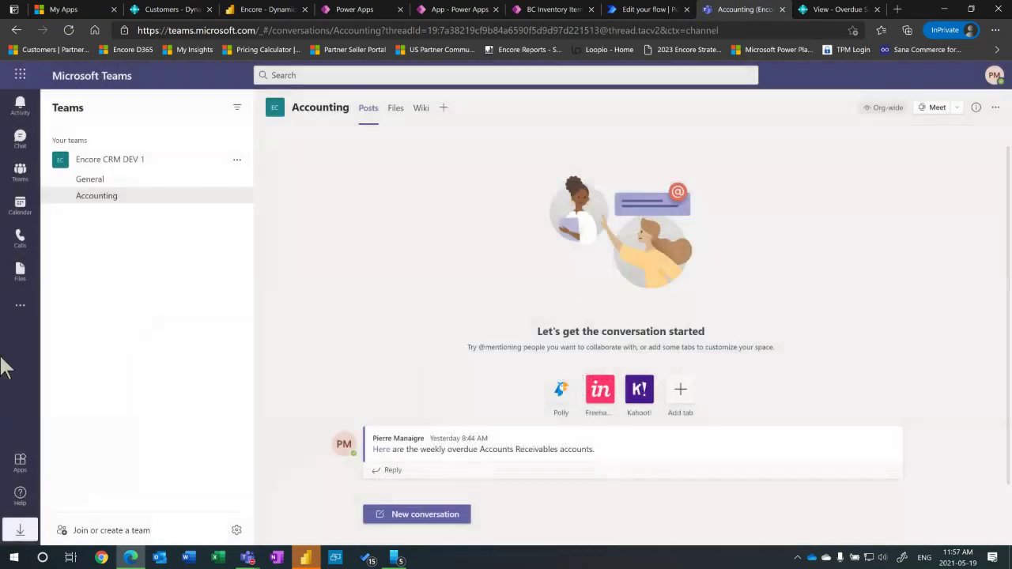
pyautogui.click(19, 313)
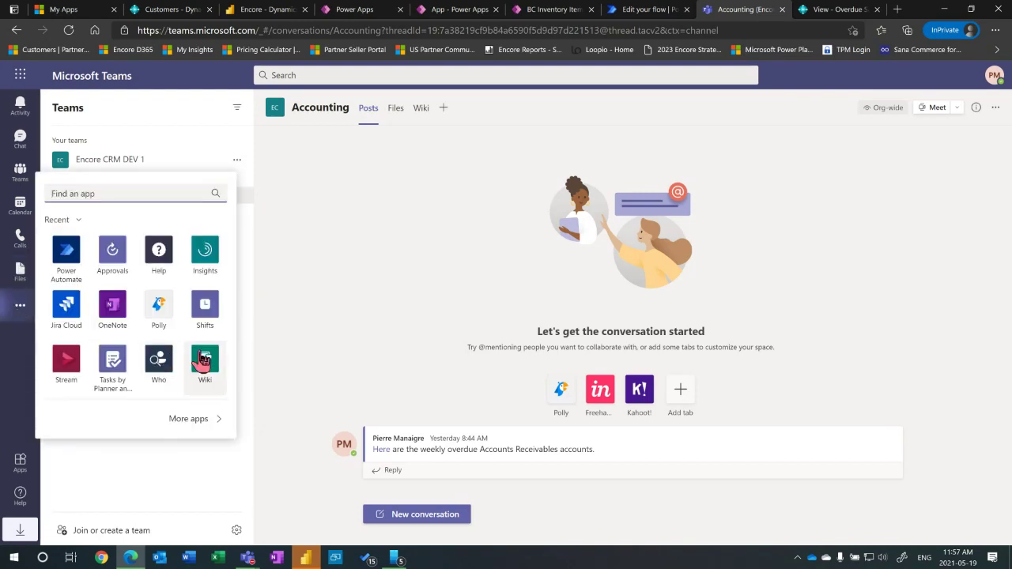
pyautogui.click(15, 368)
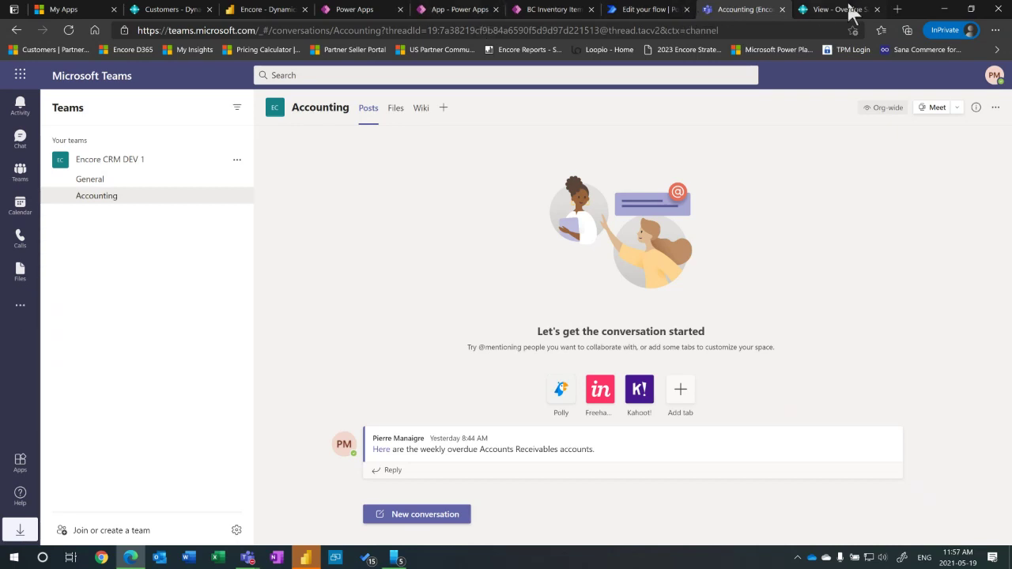
# Switch to Business Central, open the customer card for The Cannon Group PLC, and copy its web address.
pyautogui.click(155, 11)
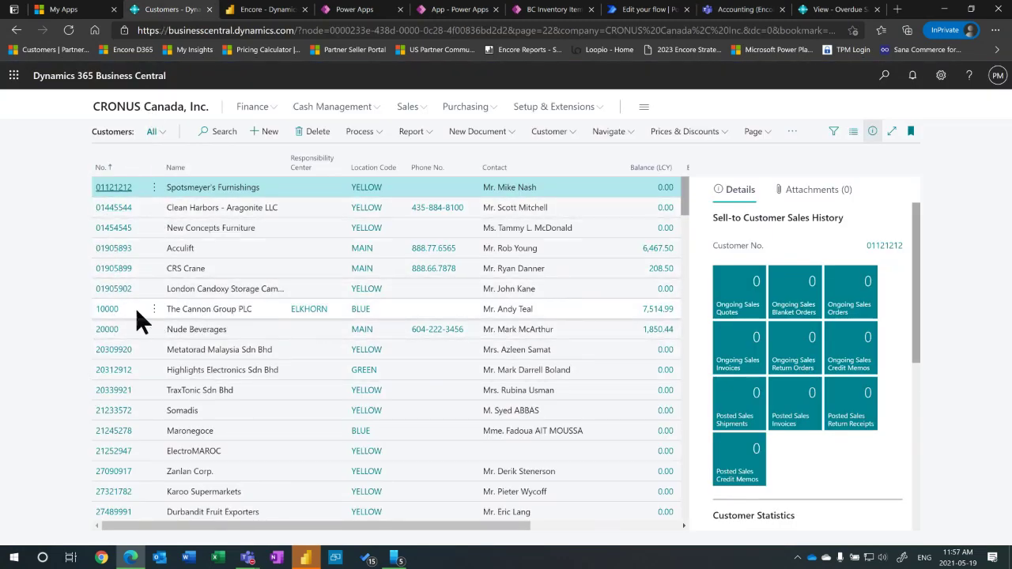
pyautogui.click(107, 309)
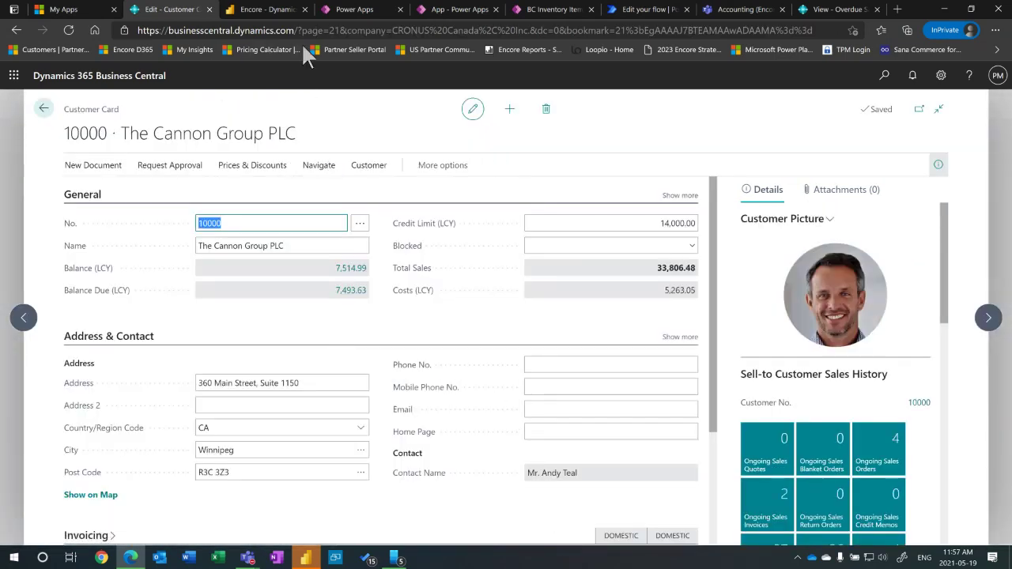
pyautogui.click(315, 32)
pyautogui.rightClick(315, 32)
pyautogui.click(345, 129)
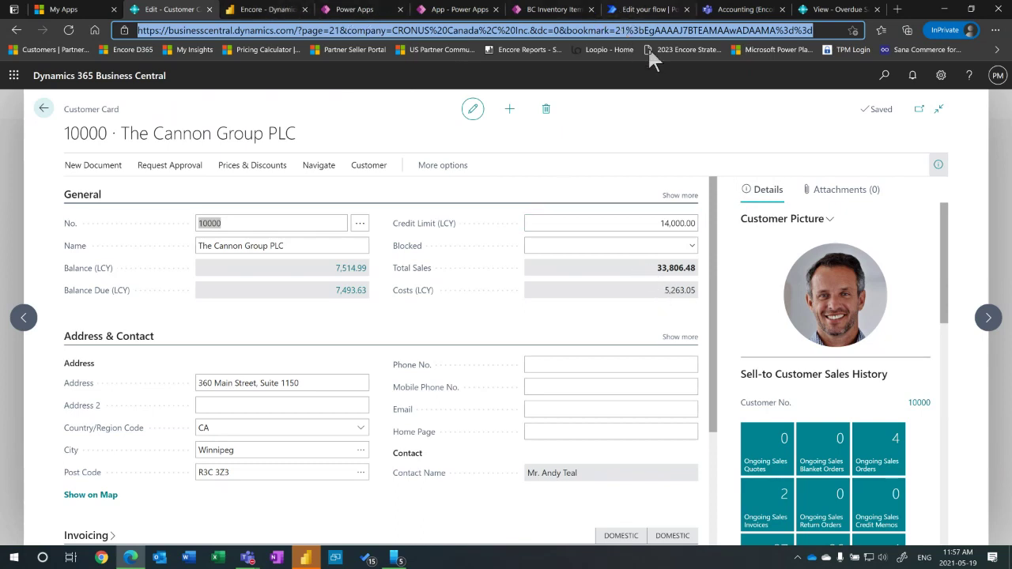
# Switch to Teams and post the copied customer card link in the Accounting channel, mentioning the colleague with "why is this customer has exceeded their credit.".
pyautogui.click(736, 10)
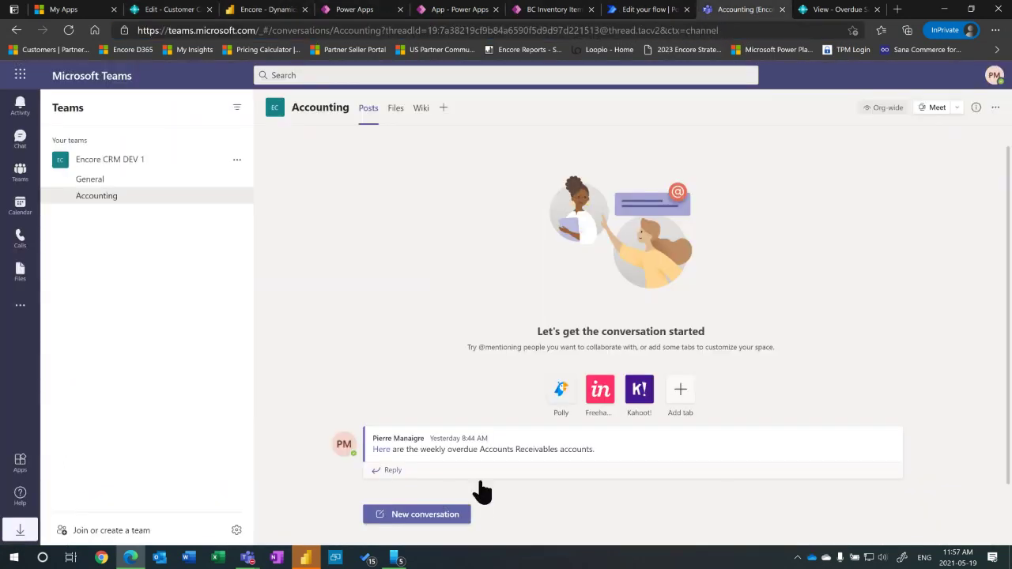
pyautogui.click(403, 515)
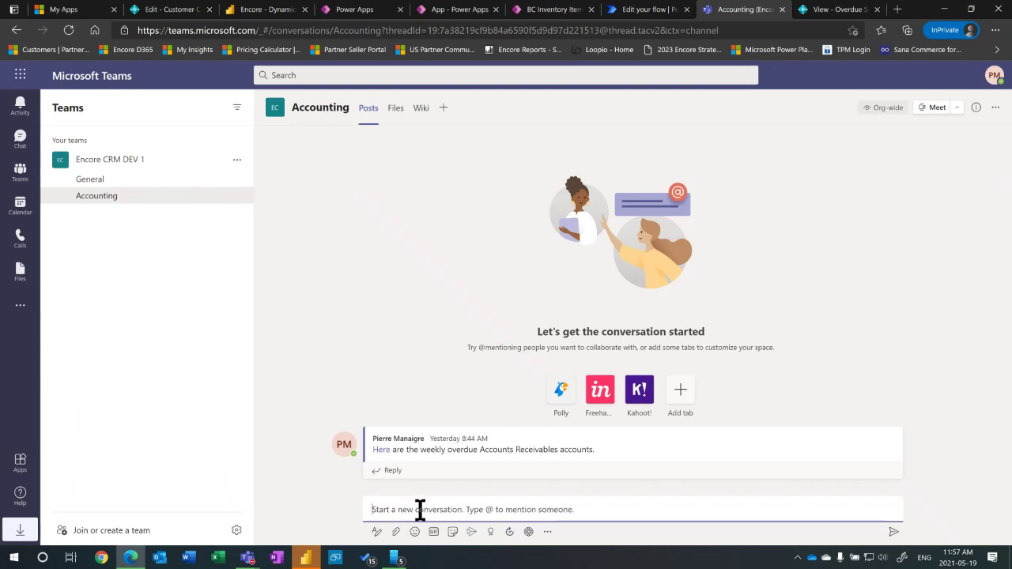
pyautogui.write('@mar')
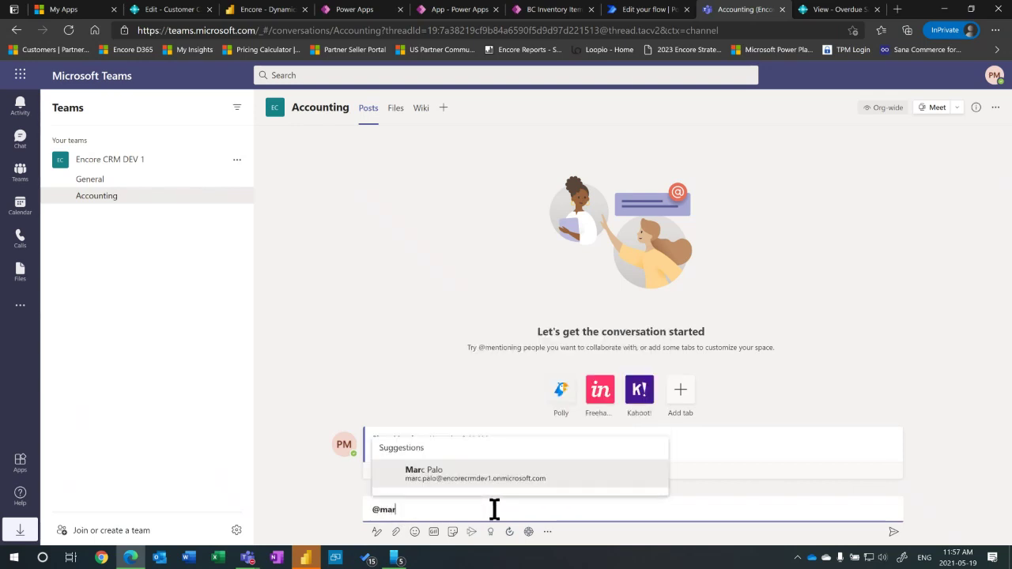
pyautogui.click(448, 478)
pyautogui.write('why is this ')
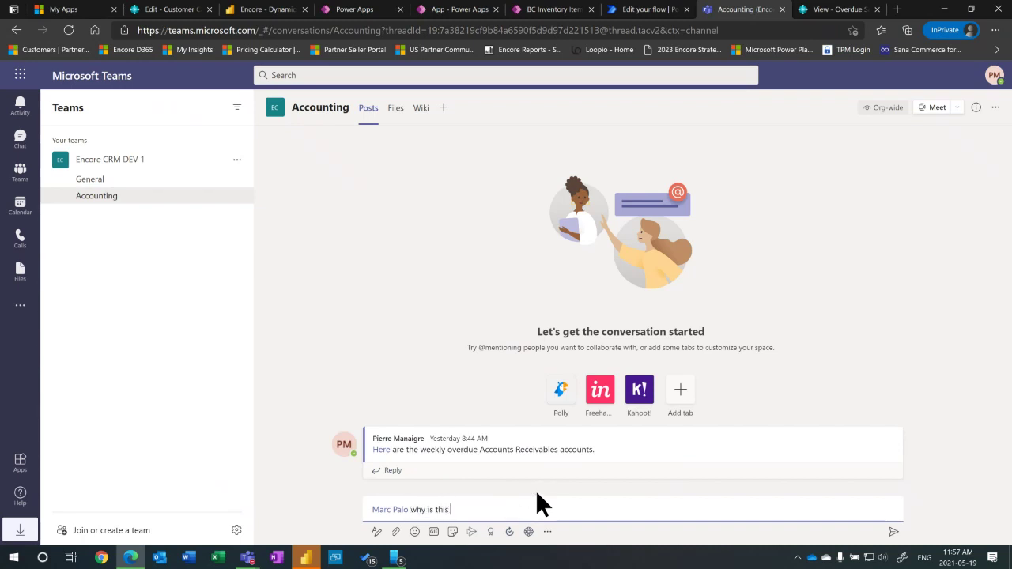
pyautogui.write('customer has exceeded their credit.')
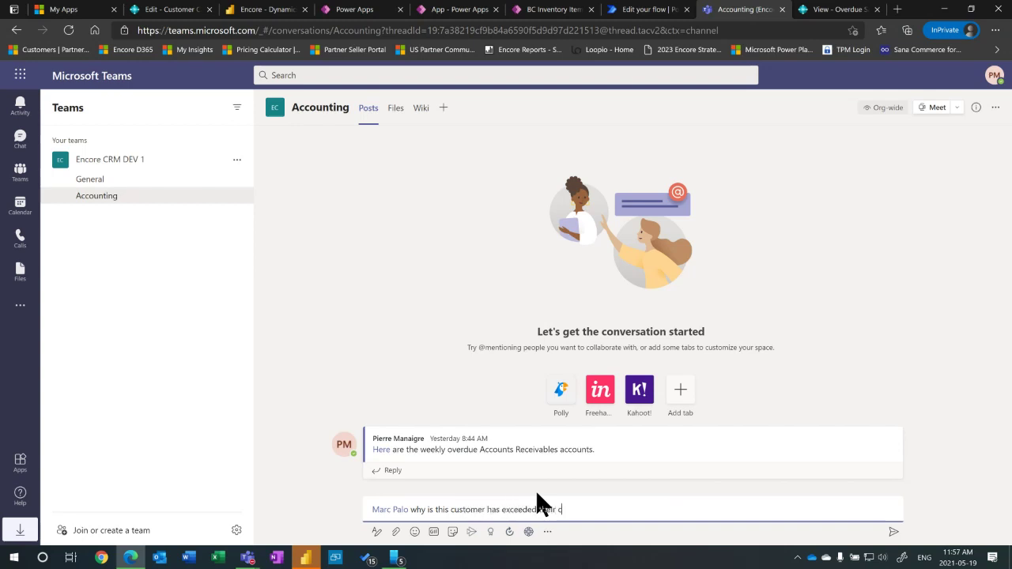
pyautogui.hotkey('ctrl', 'v')
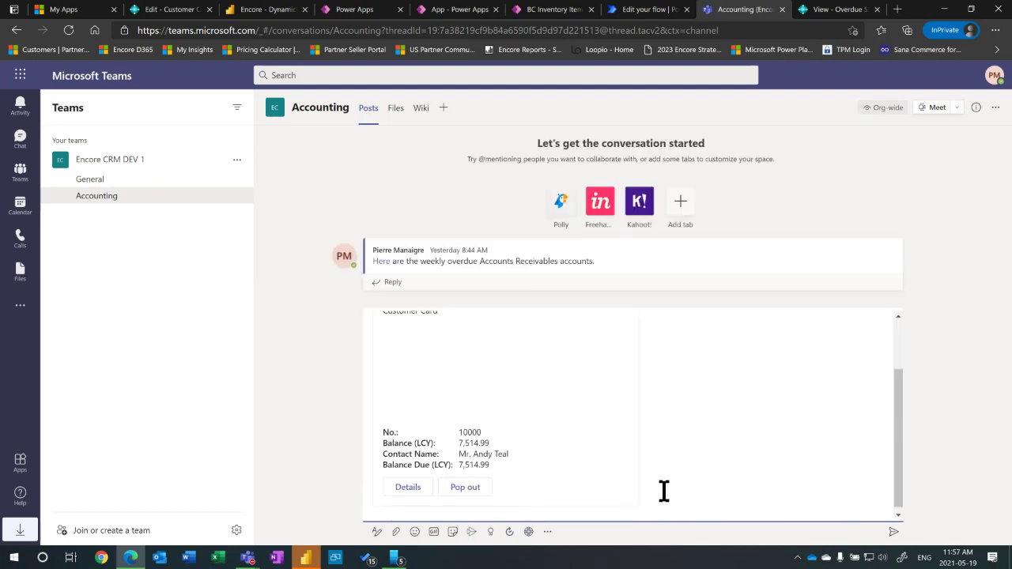
pyautogui.click(893, 533)
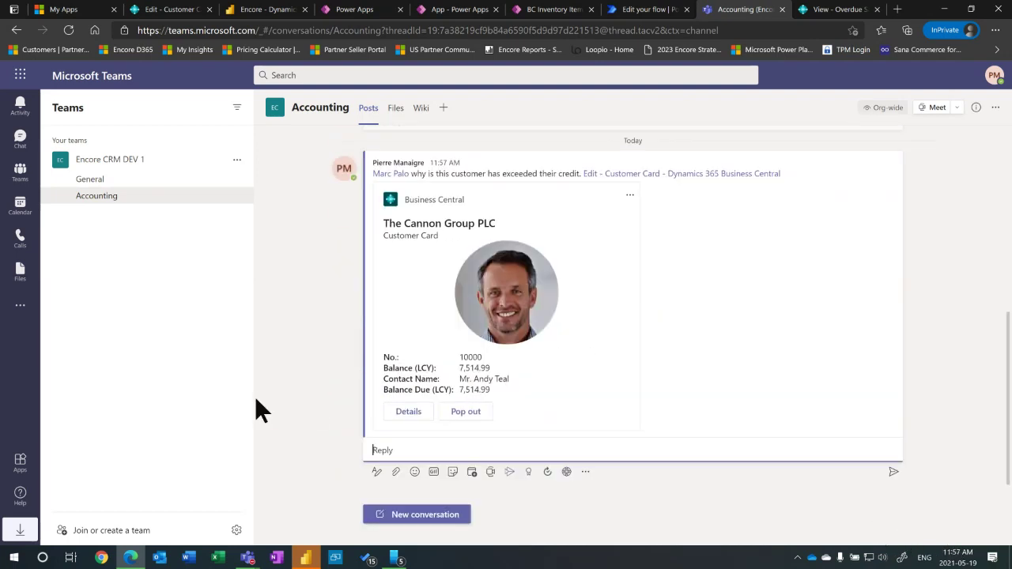
# Open the details of the shared The Cannon Group PLC card, make it editable, and look through its General and Address & Contact sections.
pyautogui.click(417, 416)
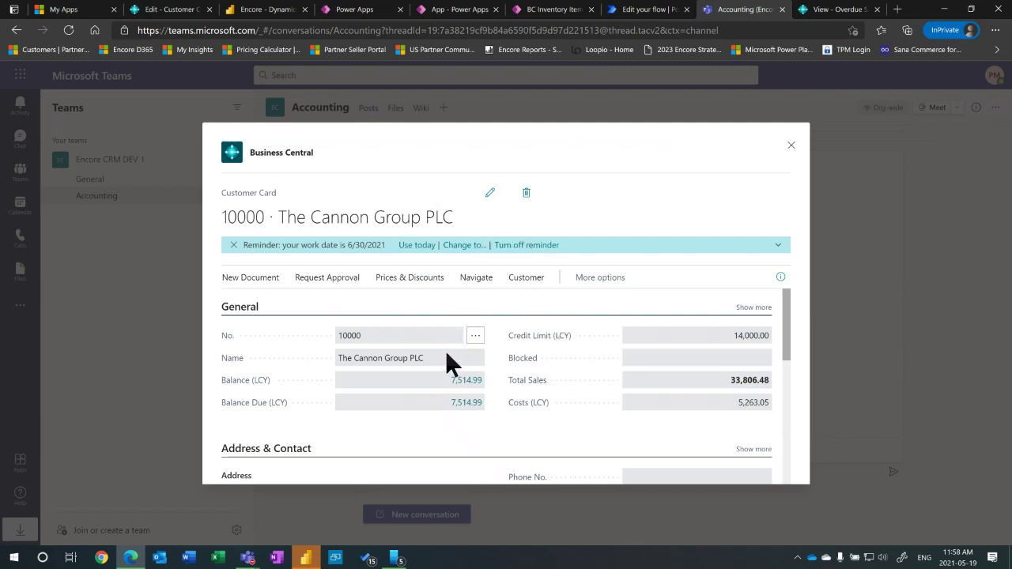
pyautogui.click(490, 193)
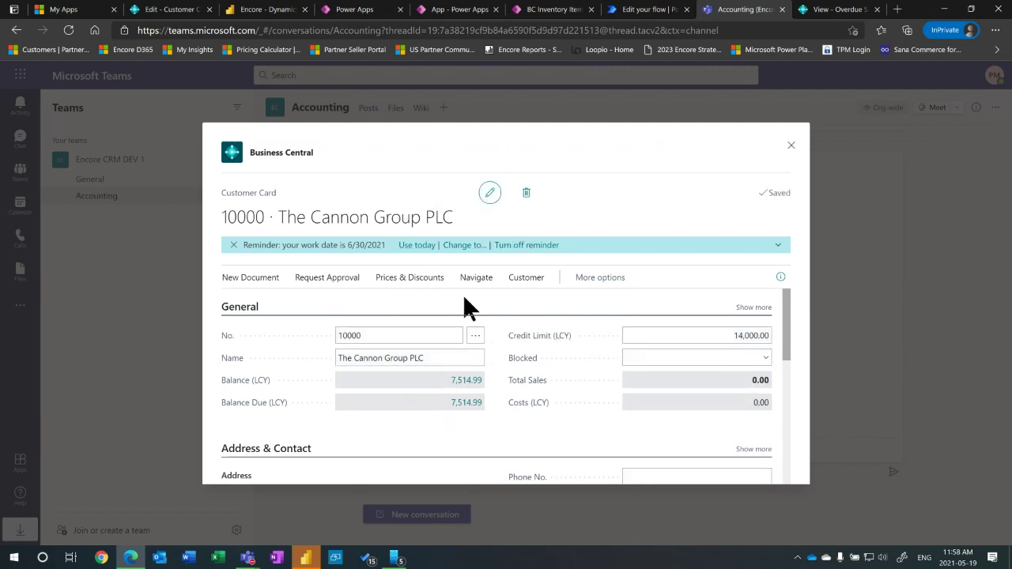
pyautogui.scroll(-3, 617, 351)
pyautogui.scroll(-2, 617, 354)
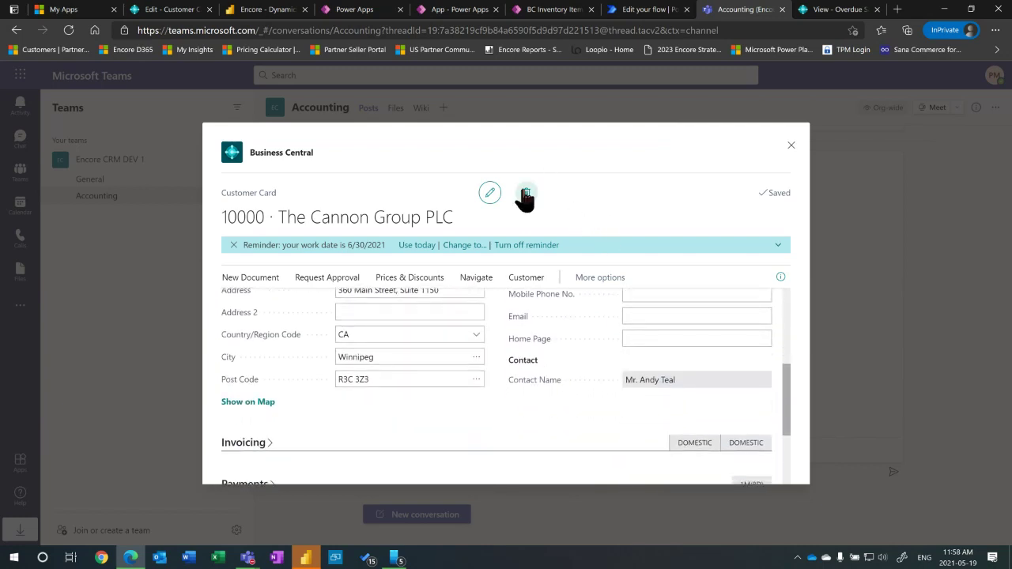
pyautogui.scroll(5, 484, 400)
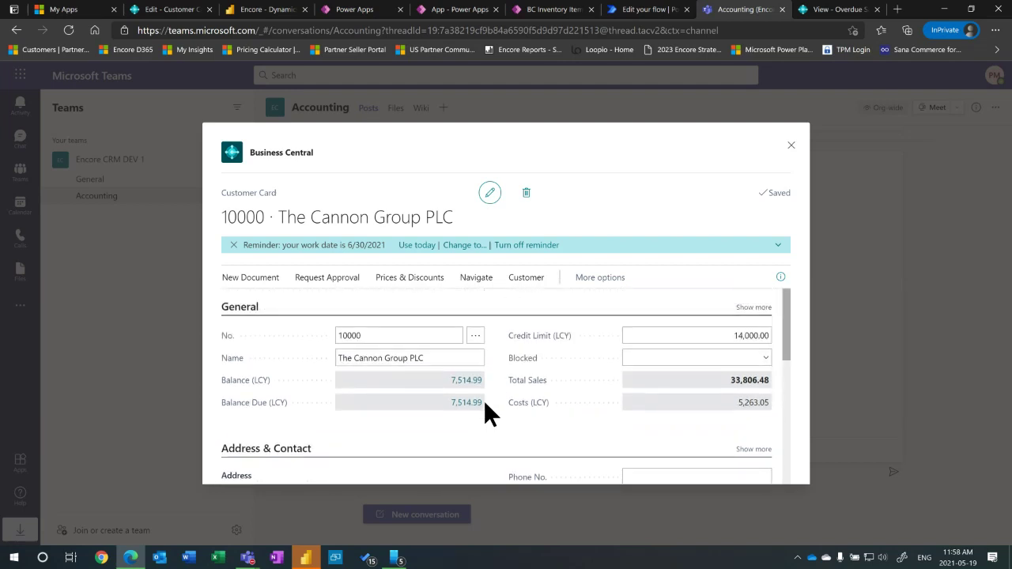
pyautogui.scroll(-4, 484, 400)
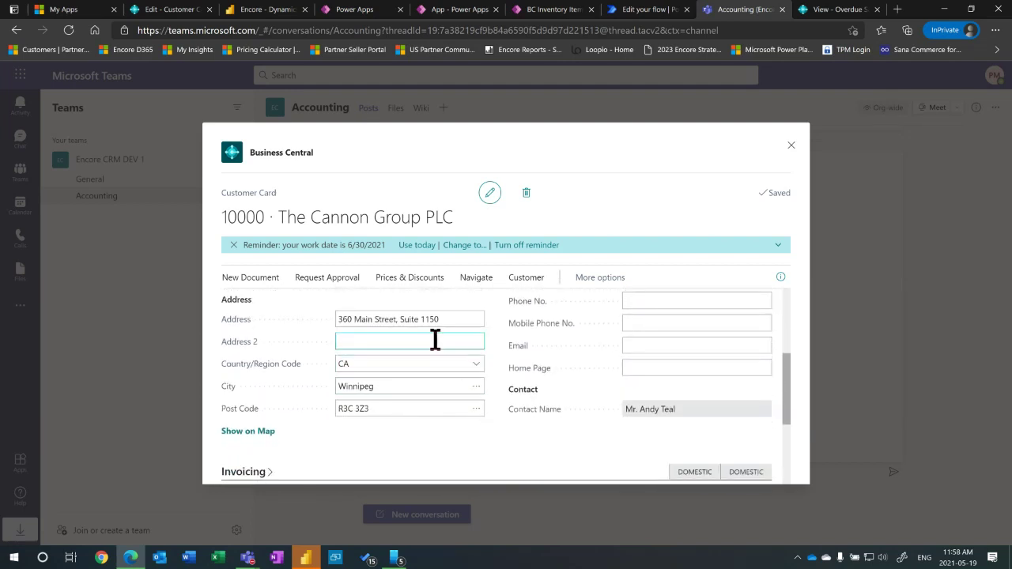
pyautogui.scroll(-1, 670, 417)
pyautogui.scroll(-2, 641, 420)
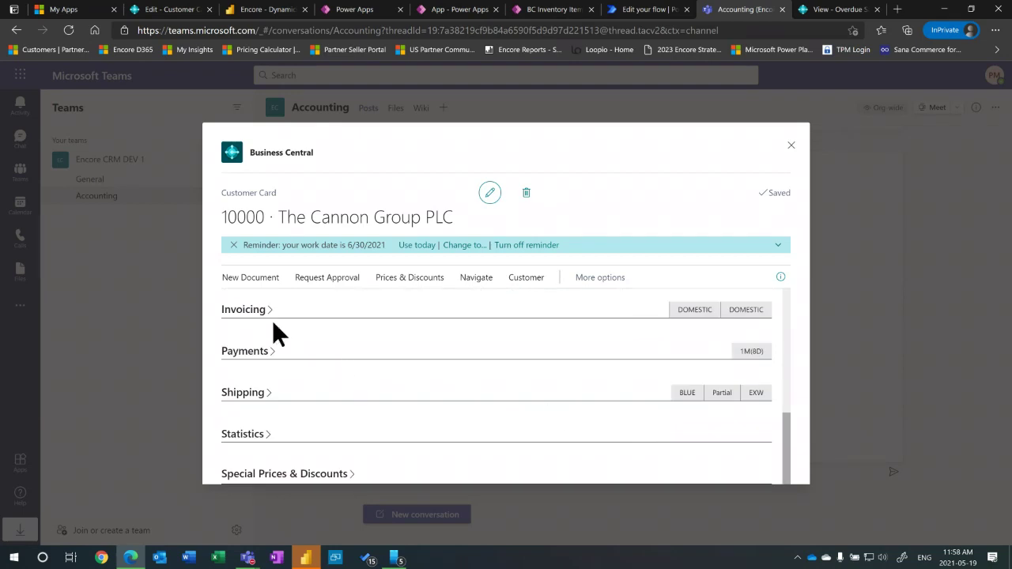
# Expand and review the customer card's Invoicing section, return the card to read-only mode, and close it.
pyautogui.click(270, 321)
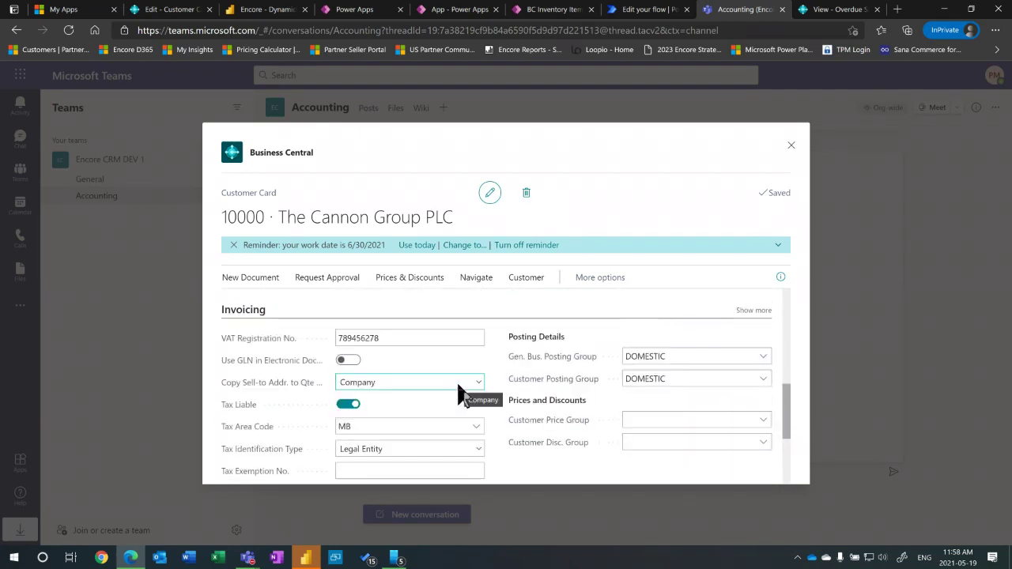
pyautogui.scroll(-3, 458, 387)
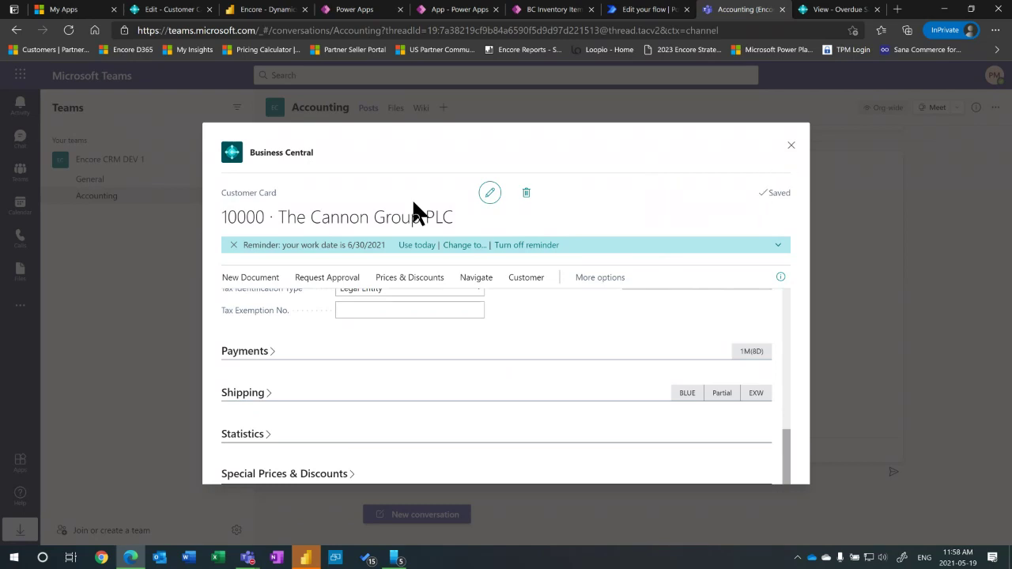
pyautogui.click(481, 192)
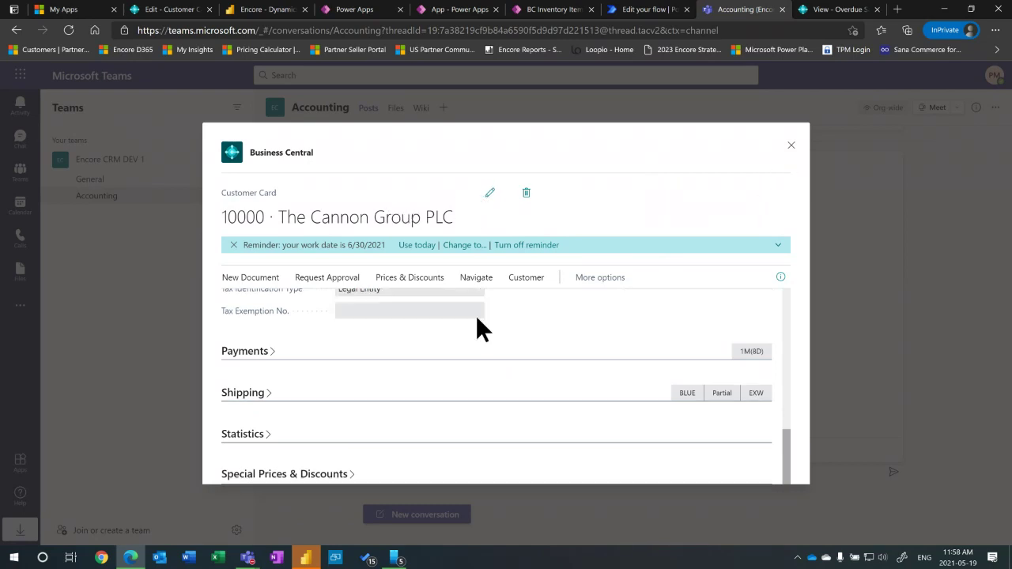
pyautogui.click(790, 147)
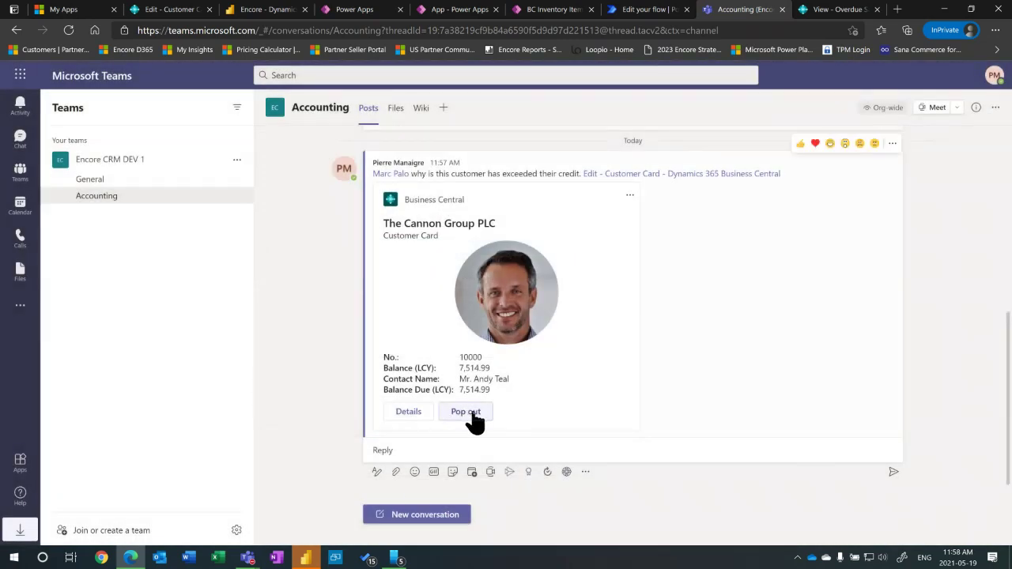
# Pop out the shared customer card from the channel post into Business Central and look over its sections.
pyautogui.click(471, 413)
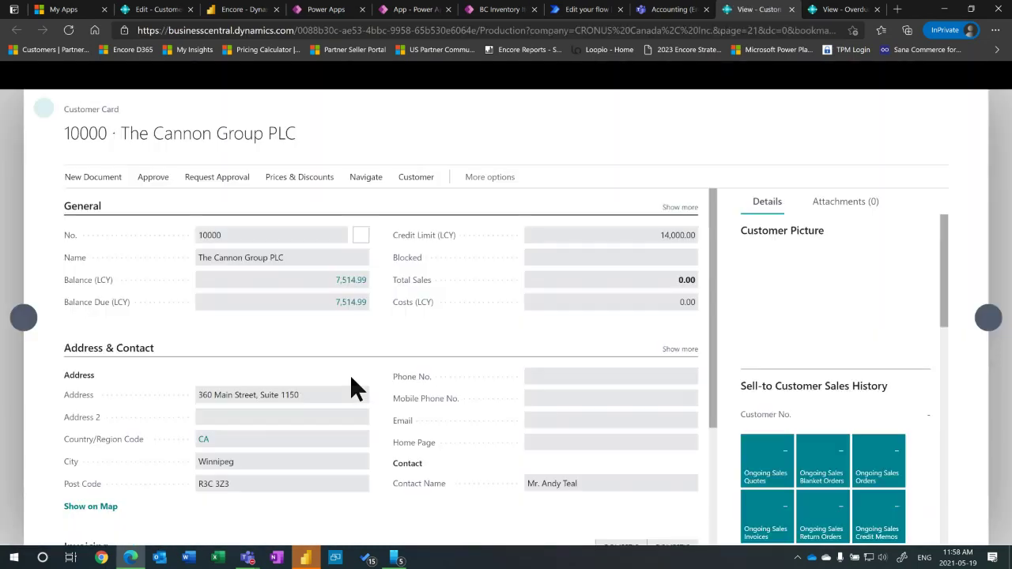
pyautogui.scroll(-3, 389, 360)
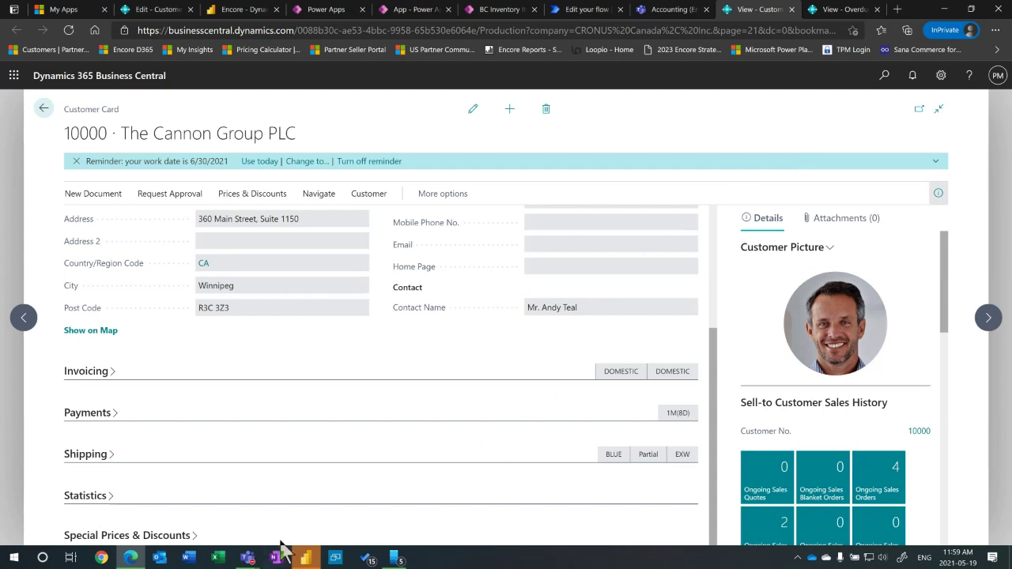
# Switch to the Teams live event window "Better Together: D365 Business Central & Modern Workplace" and reveal its presenting controls.
pyautogui.moveTo(307, 558)
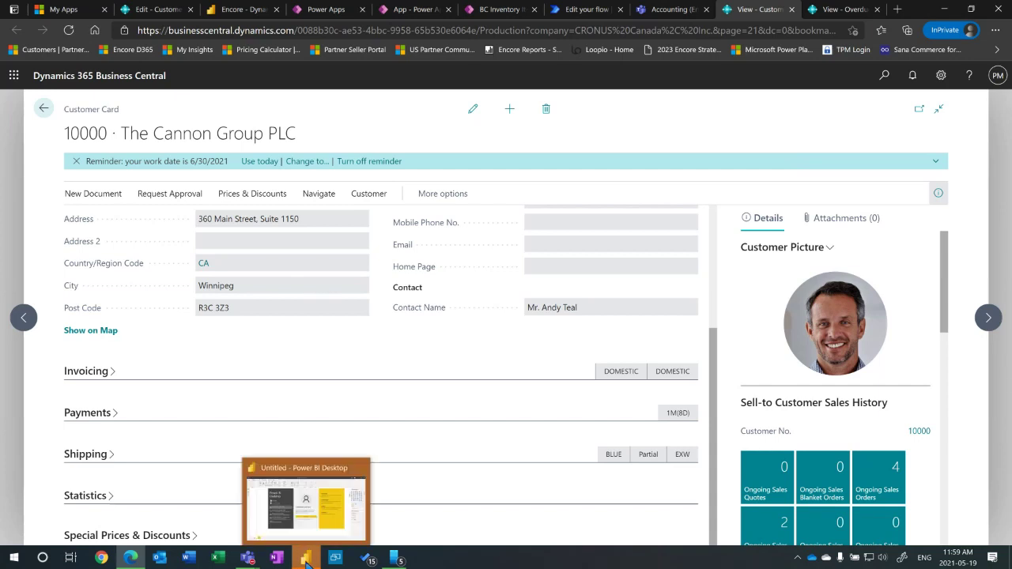
pyautogui.click(362, 480)
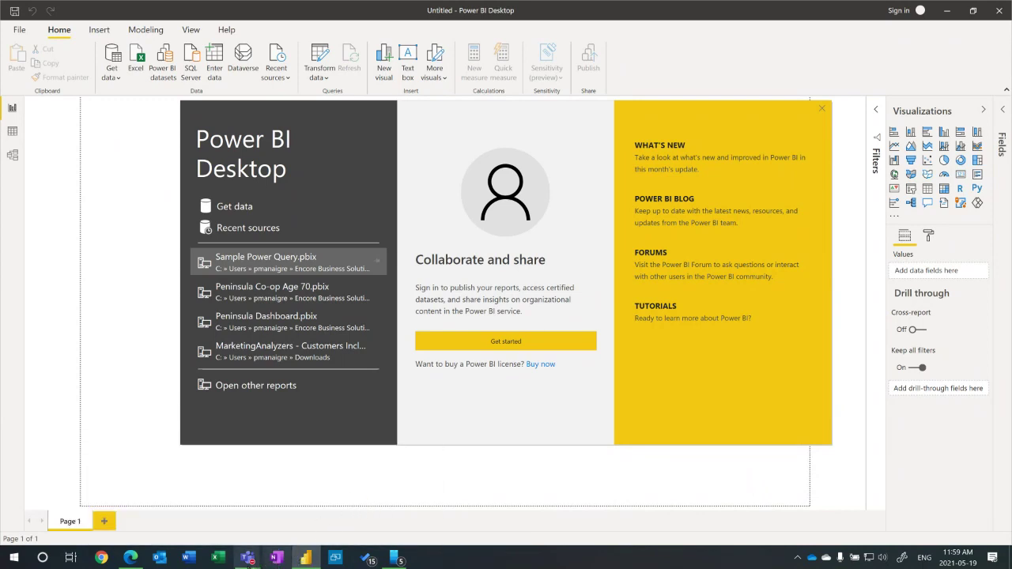
pyautogui.moveTo(248, 559)
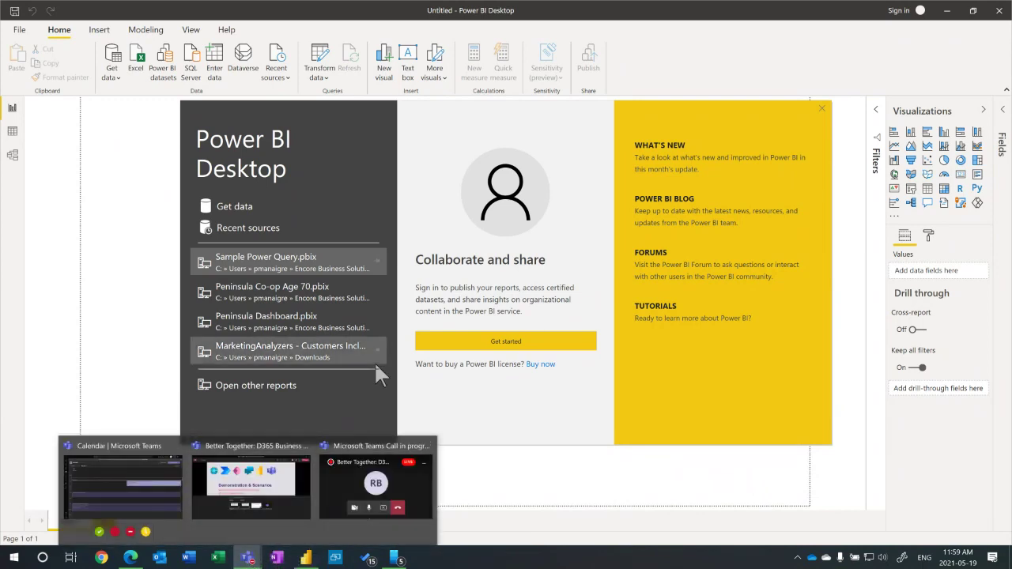
pyautogui.click(253, 492)
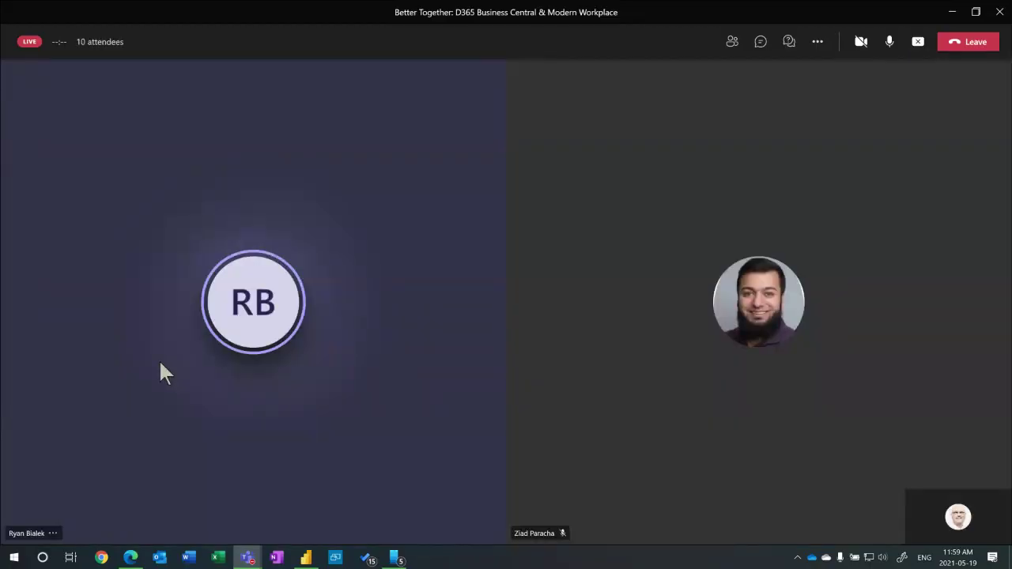
pyautogui.moveTo(538, 11)
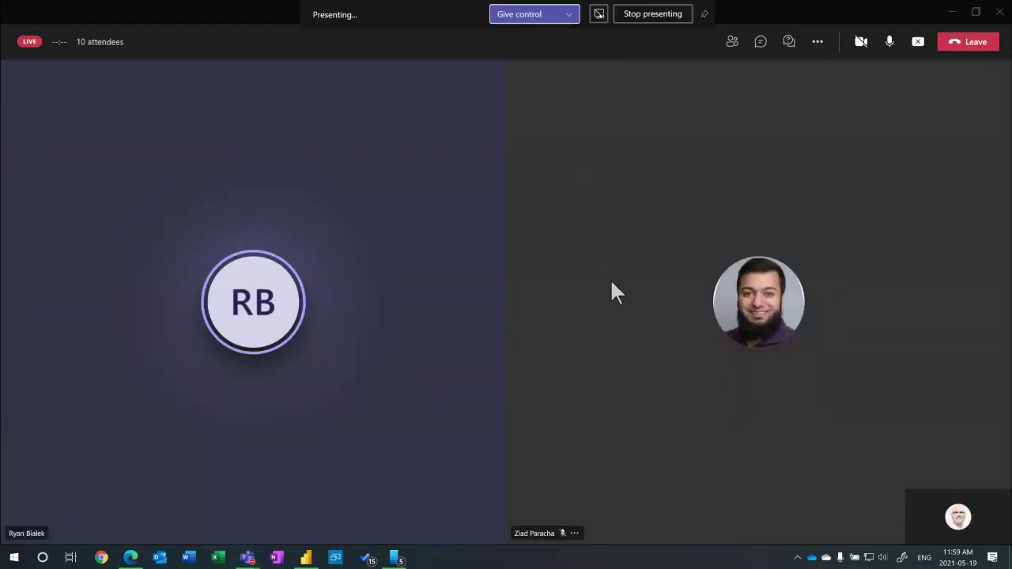